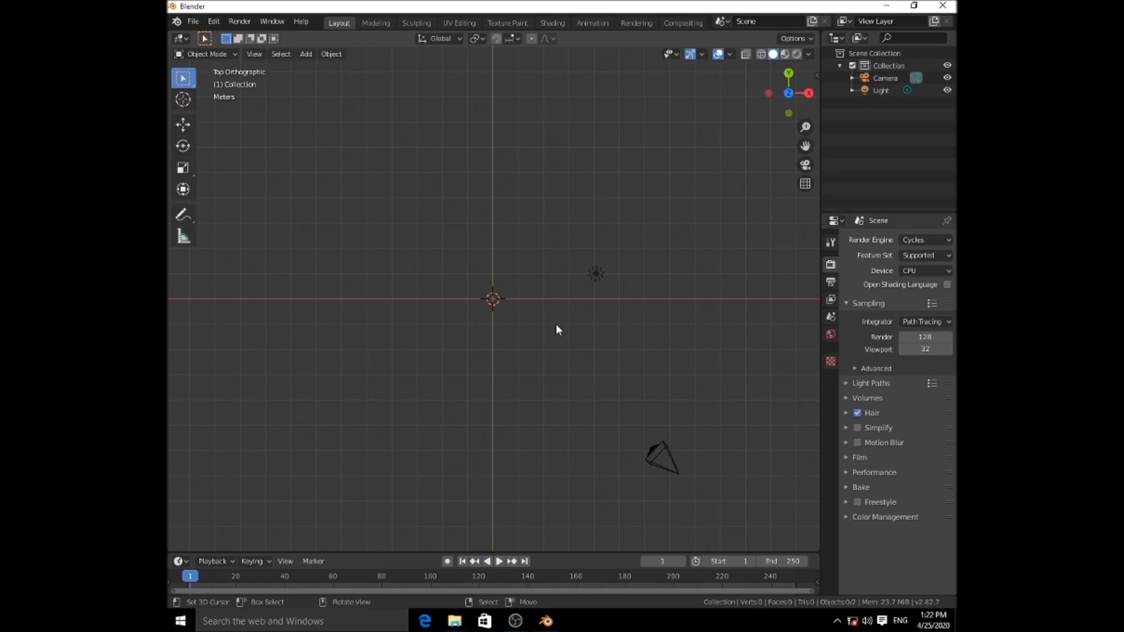
Add a plane at the origin and scale it up uniformly to about five times its size.
{"action": "key", "text": "shift+a"}
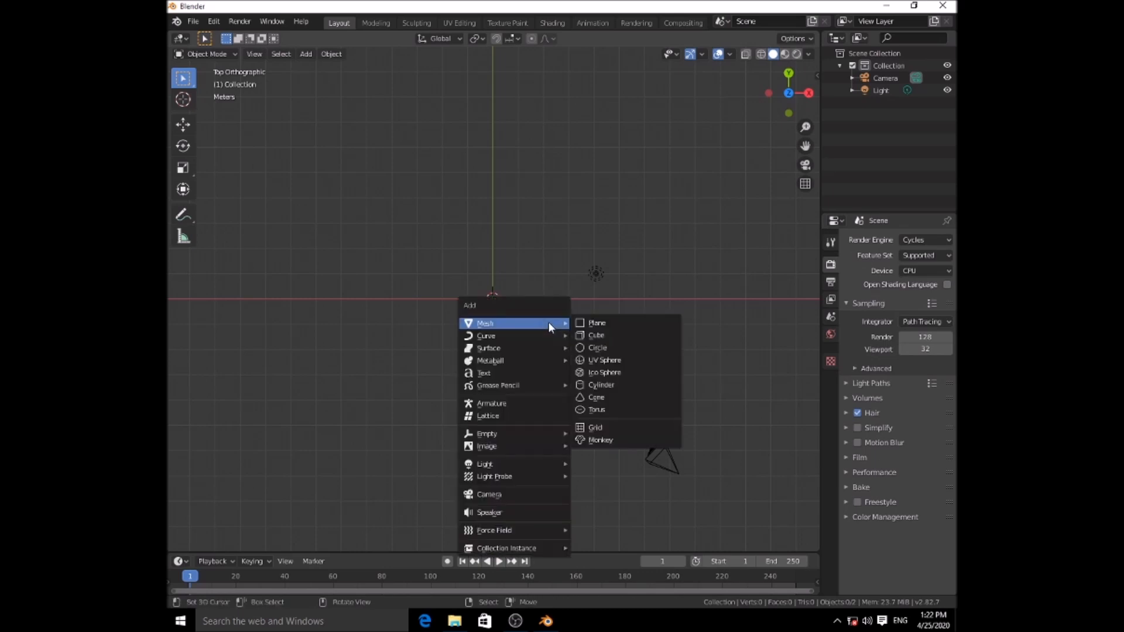
{"action": "left_click", "coordinate": [588, 324]}
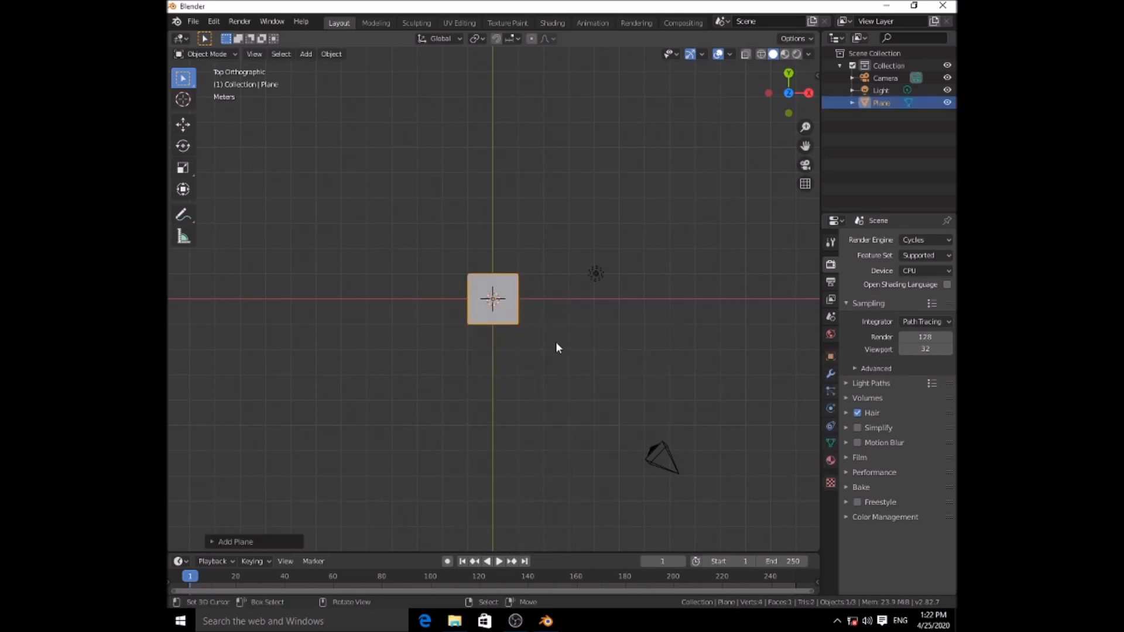
{"action": "key", "text": "s"}
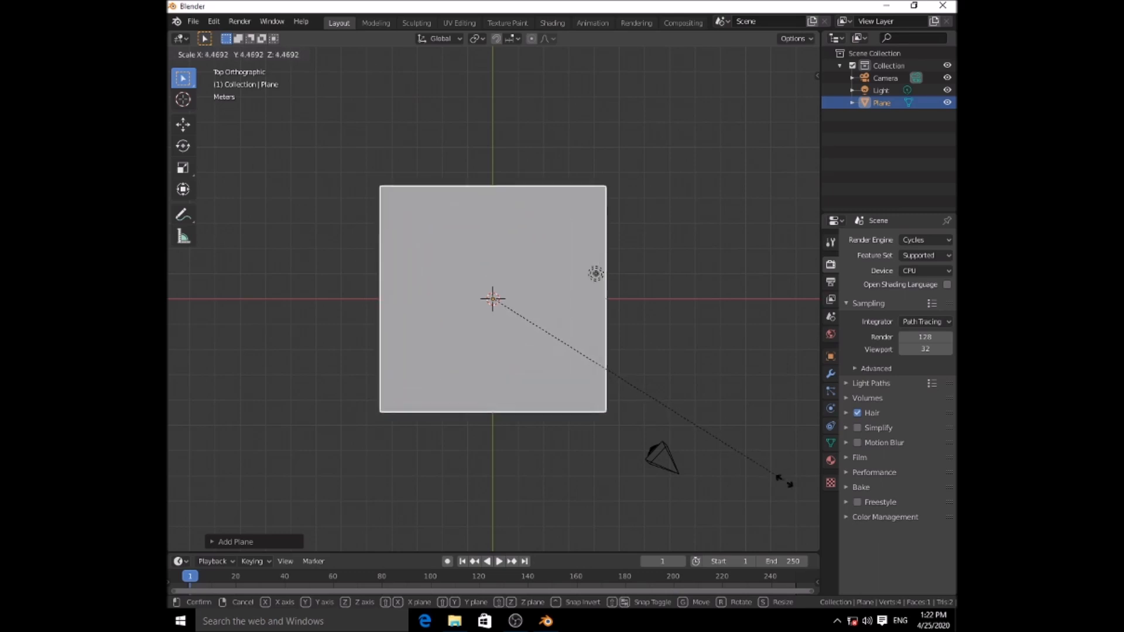
{"action": "left_click", "coordinate": [176, 525]}
Examine the enlarged plane in perspective, from above and through the camera to check how it fills the camera frame.
{"action": "scroll", "coordinate": [513, 411], "scroll_direction": "down", "scroll_amount": 2}
{"action": "middle_click_drag", "start_coordinate": [581, 398], "coordinate": [522, 305]}
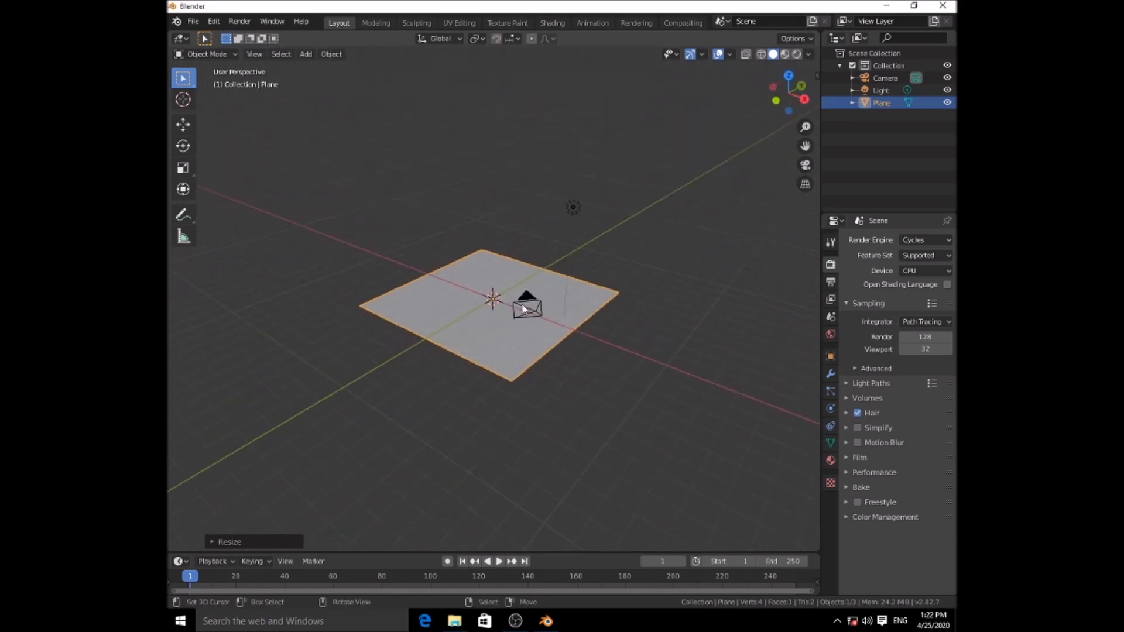
{"action": "key", "text": "KP_7"}
{"action": "scroll", "coordinate": [507, 316], "scroll_direction": "up", "scroll_amount": 4}
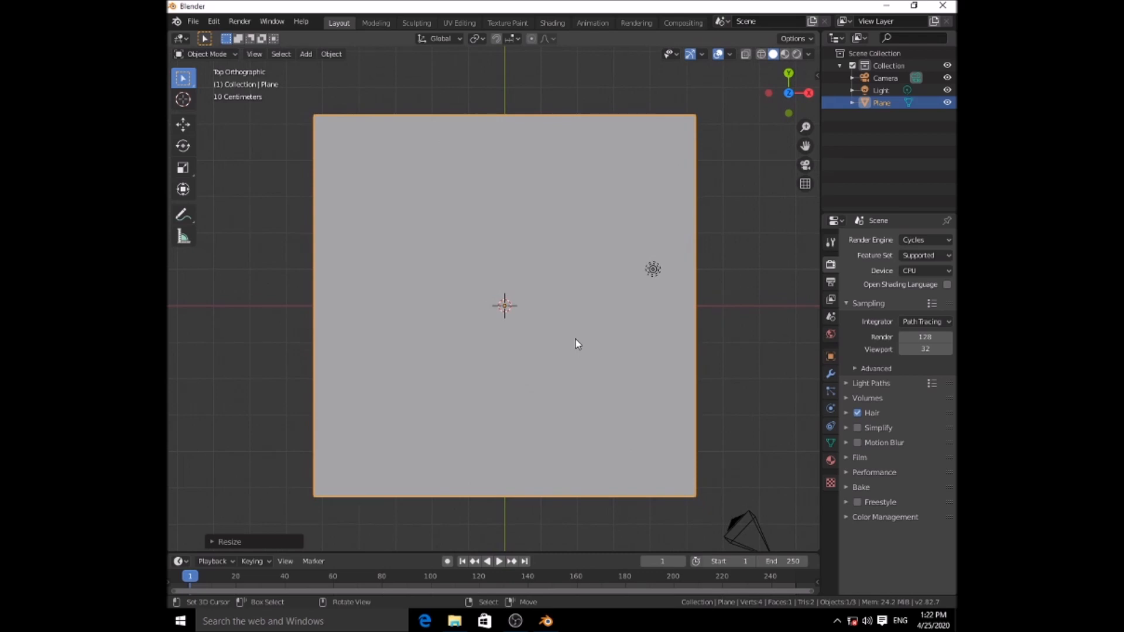
{"action": "key", "text": "KP_0"}
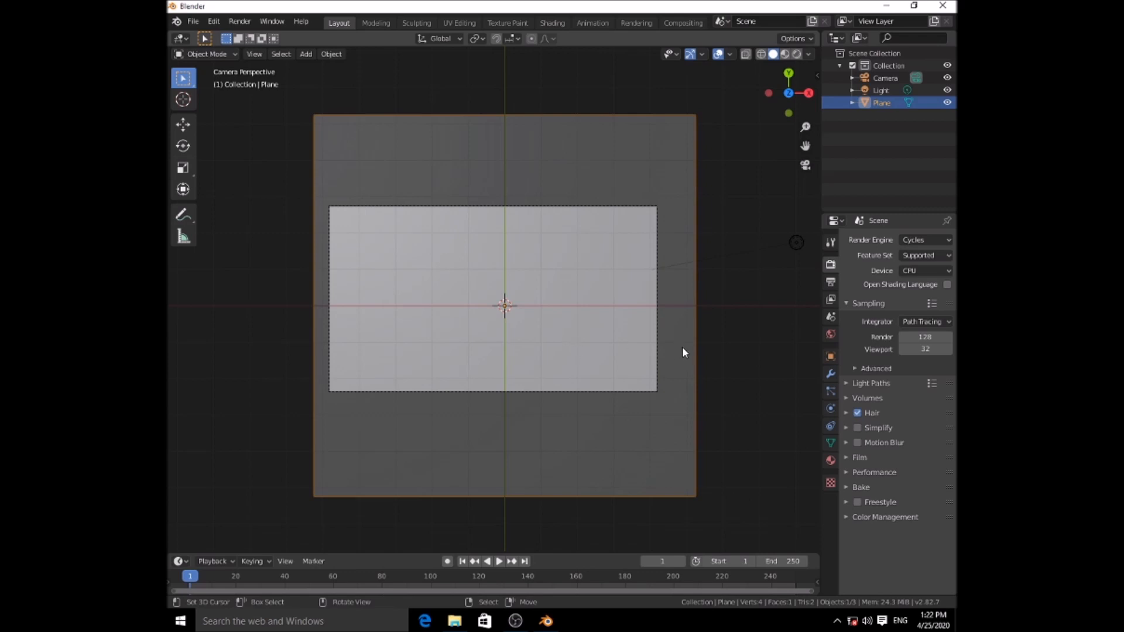
{"action": "scroll", "coordinate": [679, 401], "scroll_direction": "down", "scroll_amount": 2}
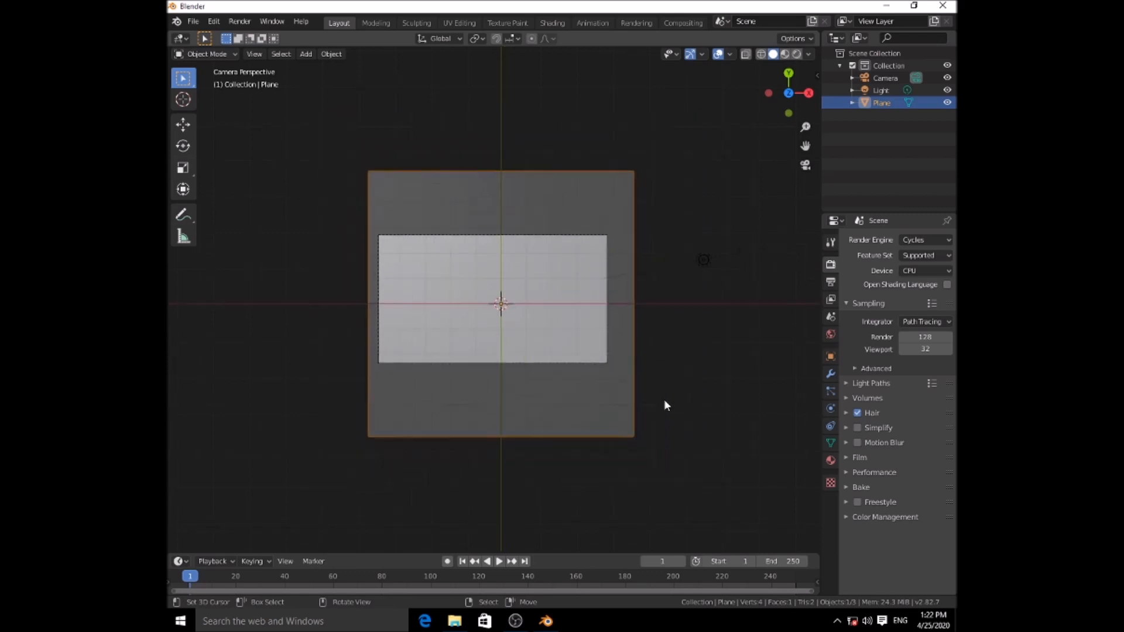
{"action": "middle_click_drag", "start_coordinate": [735, 449], "coordinate": [566, 291]}
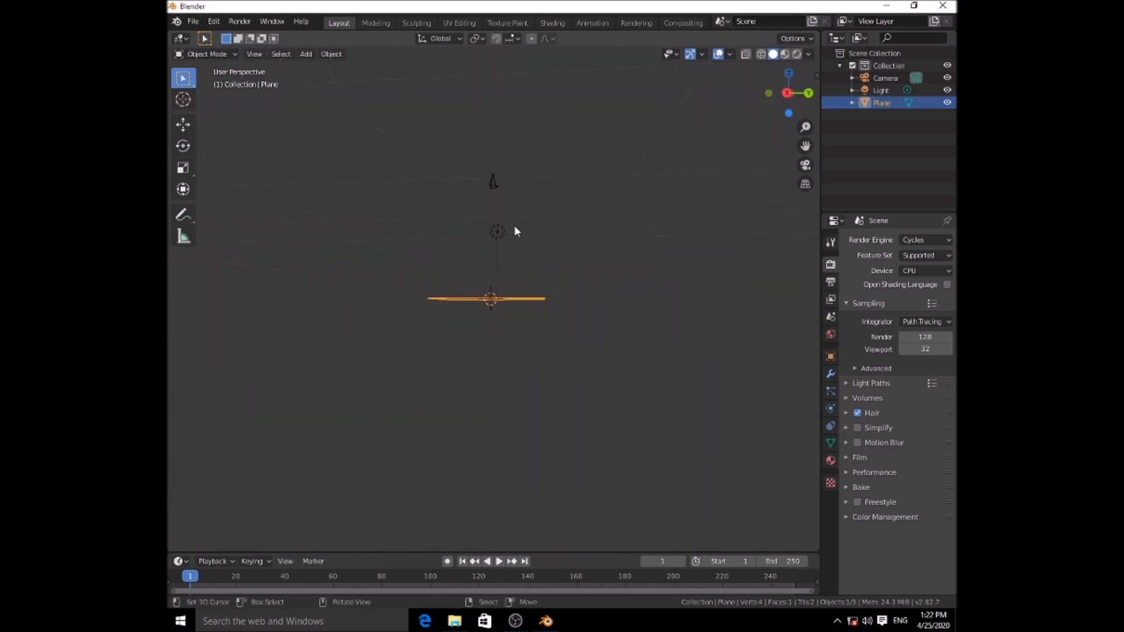
{"action": "key", "text": "KP_0"}
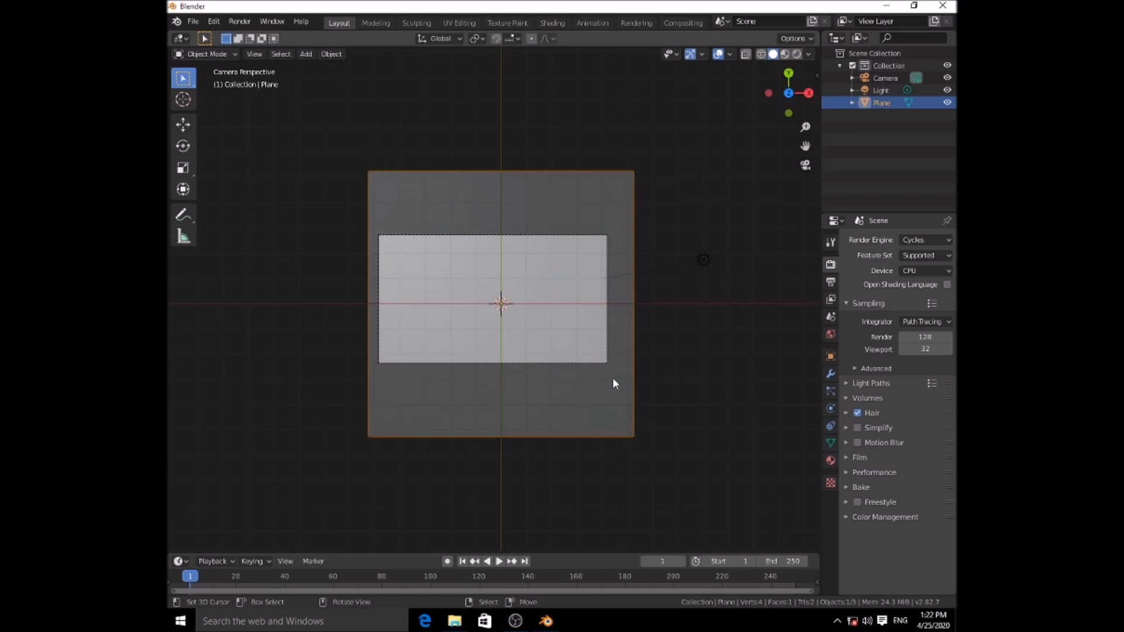
Delete the default light from the scene.
{"action": "left_click", "coordinate": [703, 261]}
{"action": "middle_click_drag", "start_coordinate": [705, 262], "coordinate": [412, 310]}
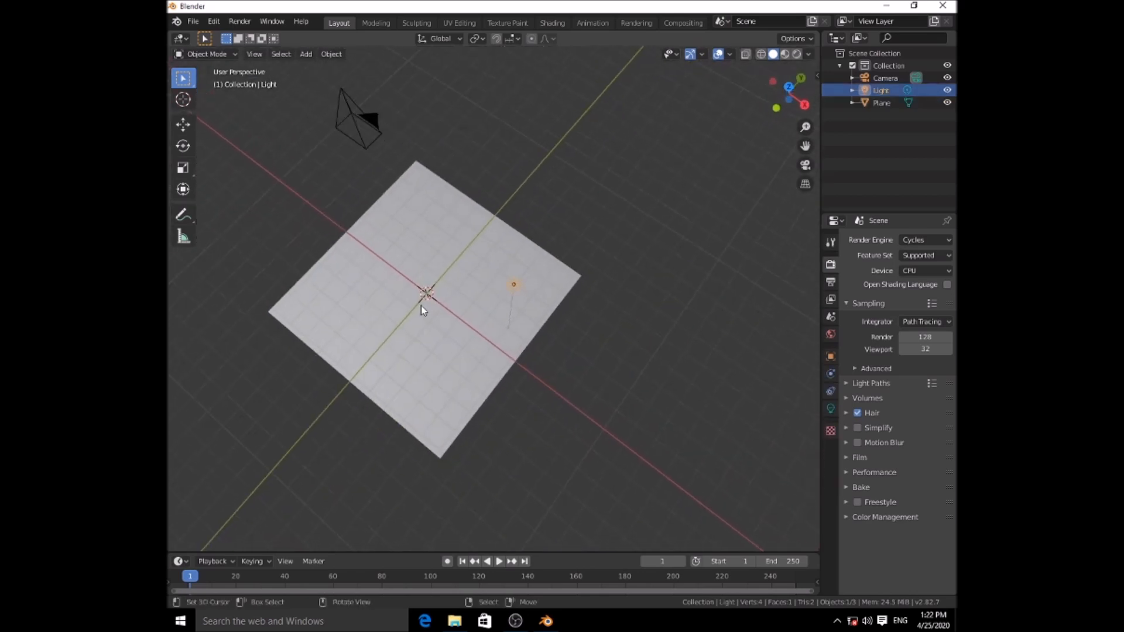
{"action": "scroll", "coordinate": [543, 291], "scroll_direction": "up", "scroll_amount": 1}
{"action": "scroll", "coordinate": [497, 275], "scroll_direction": "up", "scroll_amount": 4}
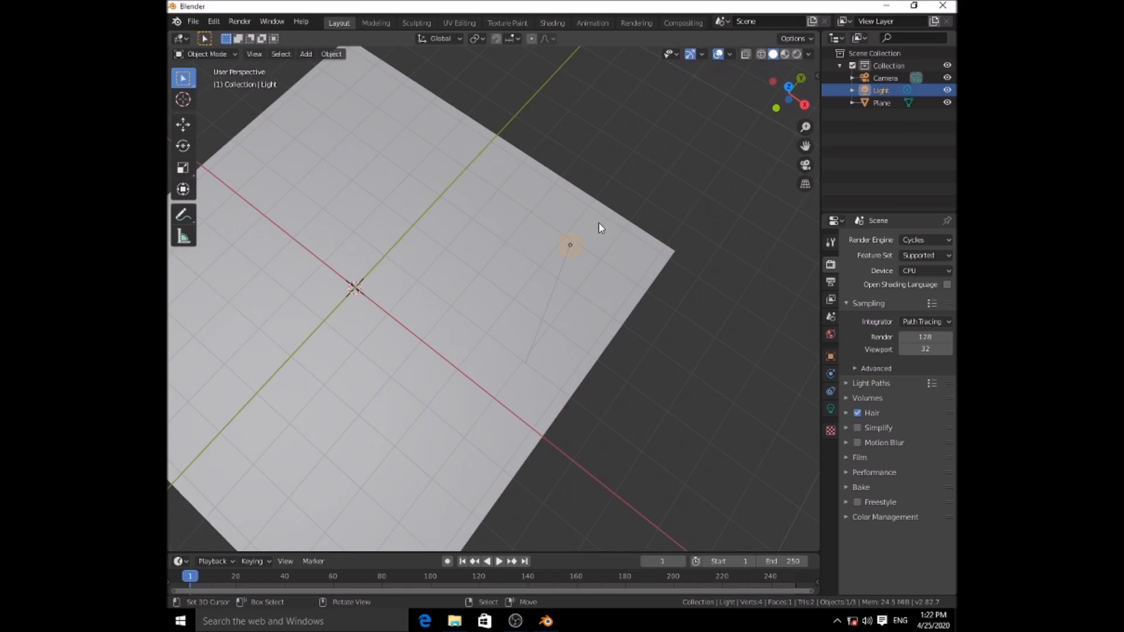
{"action": "middle_click_drag", "start_coordinate": [602, 343], "coordinate": [629, 298]}
{"action": "scroll", "coordinate": [561, 265], "scroll_direction": "down", "scroll_amount": 4}
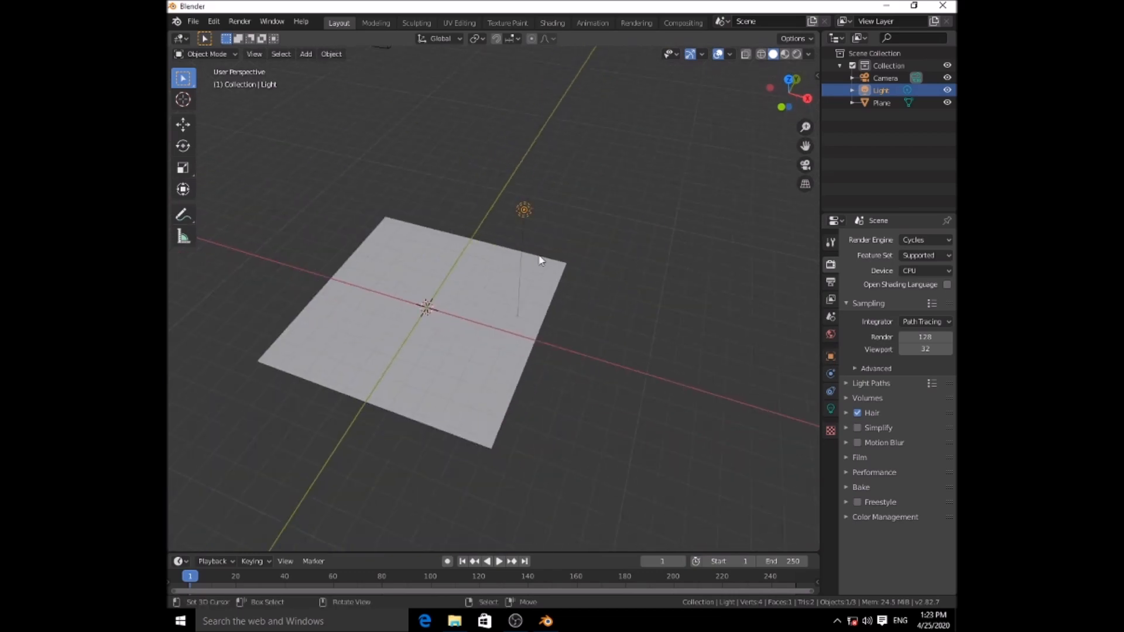
{"action": "key", "text": "Delete"}
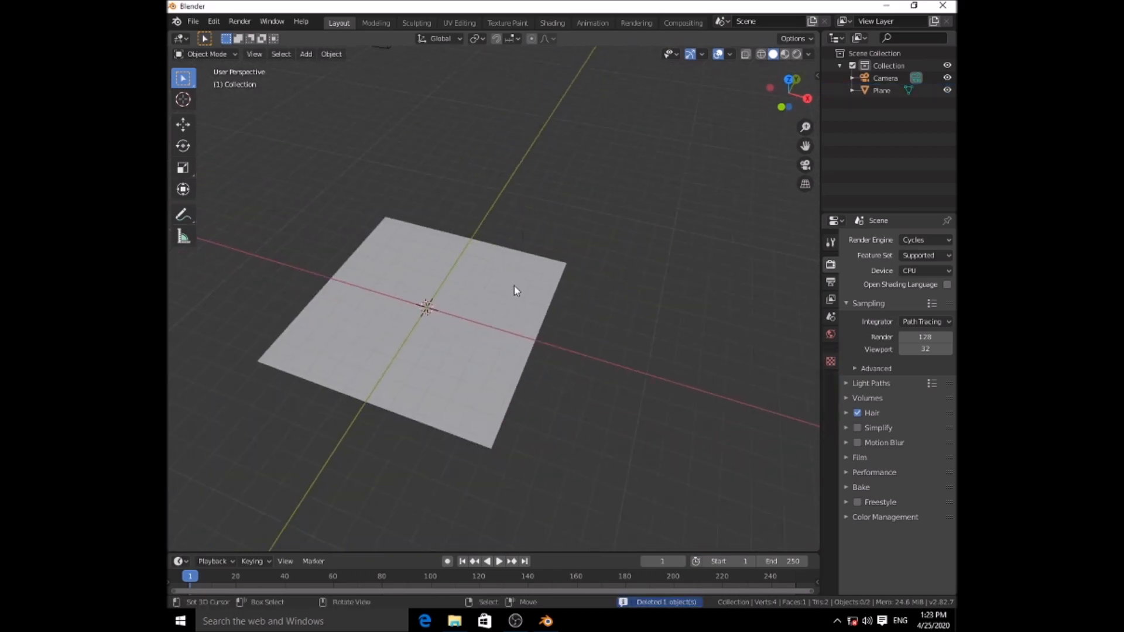
Switch the viewport to rendered shading and view the plane in perspective.
{"action": "key", "text": "KP_0"}
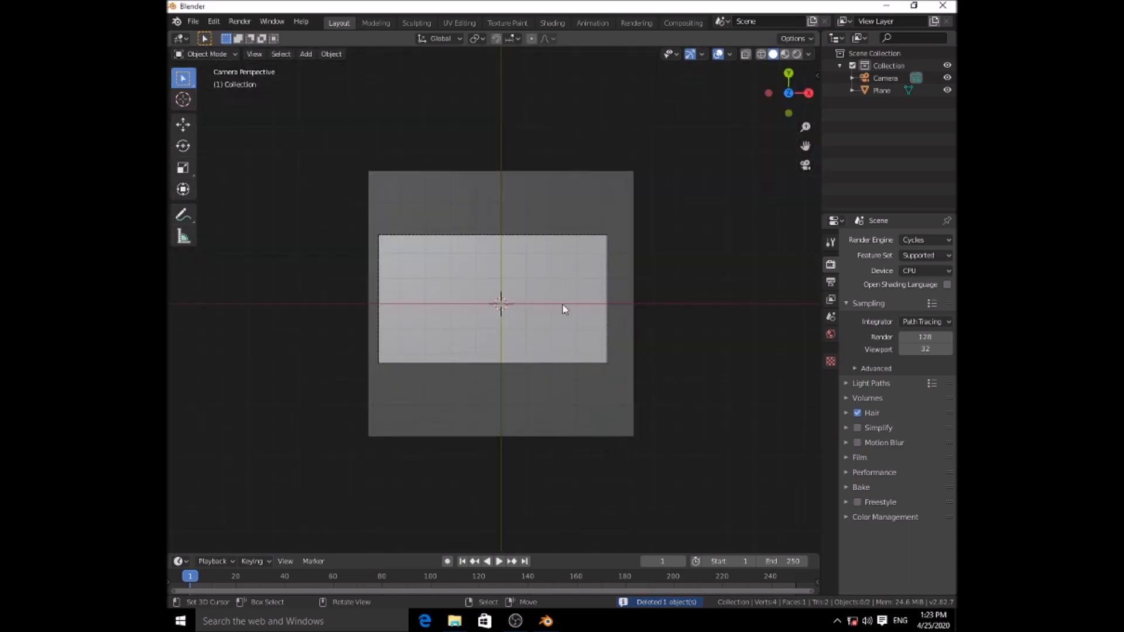
{"action": "left_click", "coordinate": [797, 53]}
{"action": "middle_click_drag", "start_coordinate": [568, 383], "coordinate": [504, 293]}
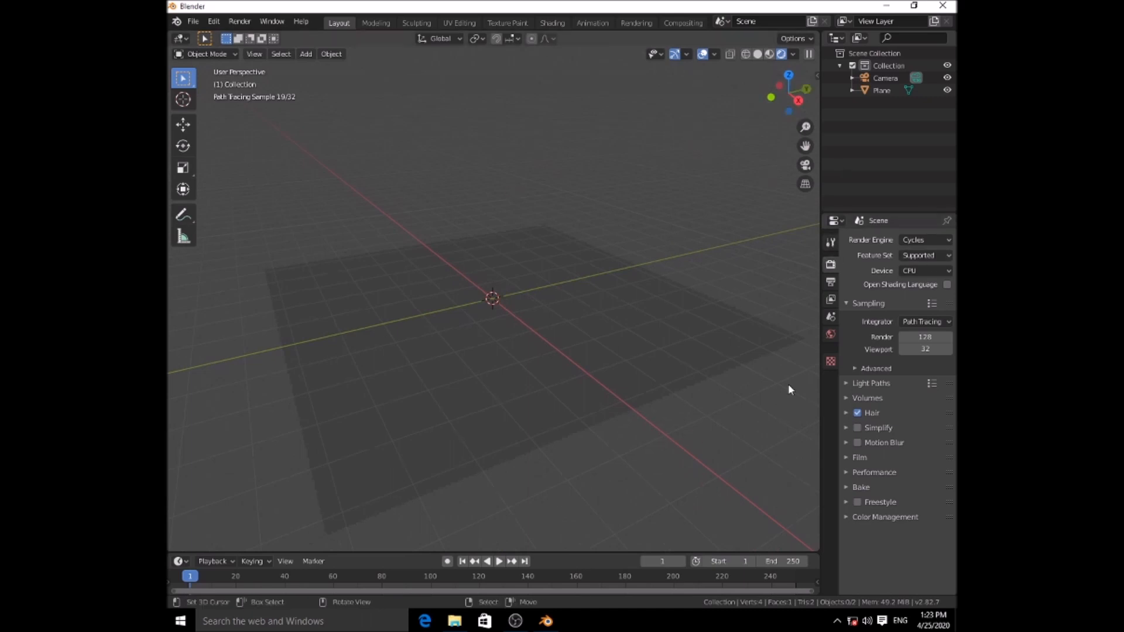
Set the world background colour to black by lowering its value to 0.
{"action": "left_click", "coordinate": [830, 334]}
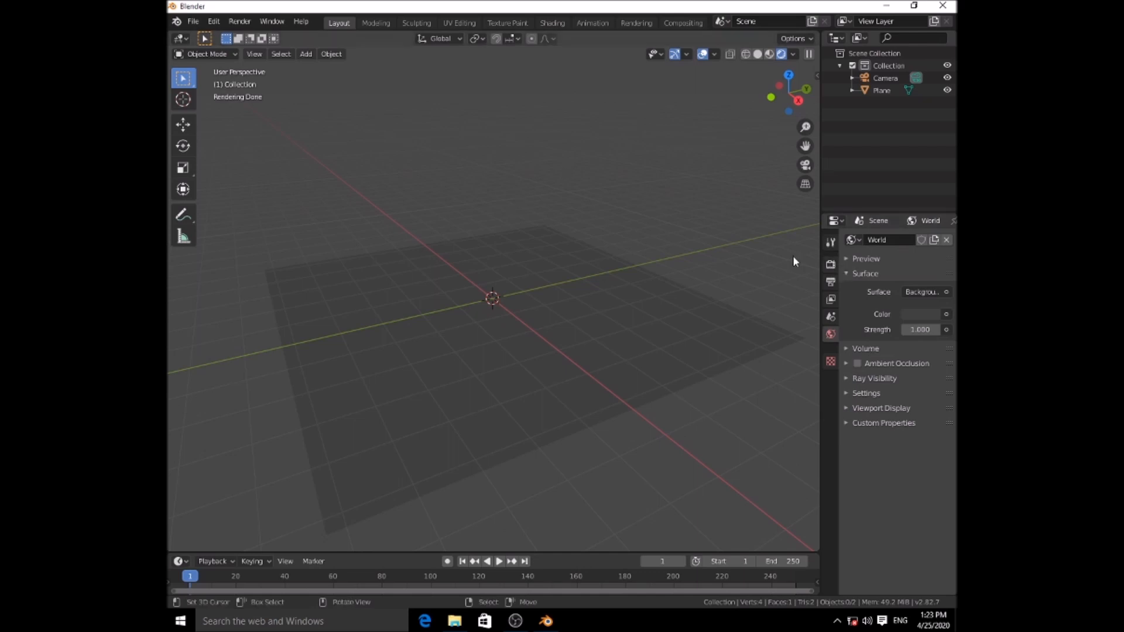
{"action": "left_click", "coordinate": [916, 315]}
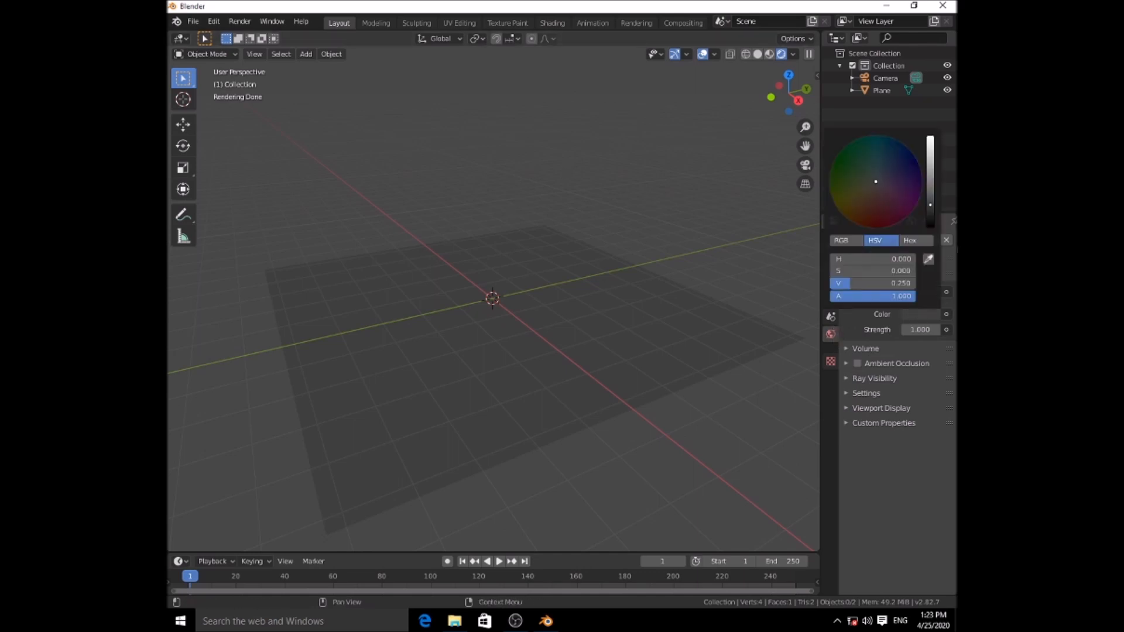
{"action": "left_click_drag", "start_coordinate": [932, 212], "coordinate": [930, 227]}
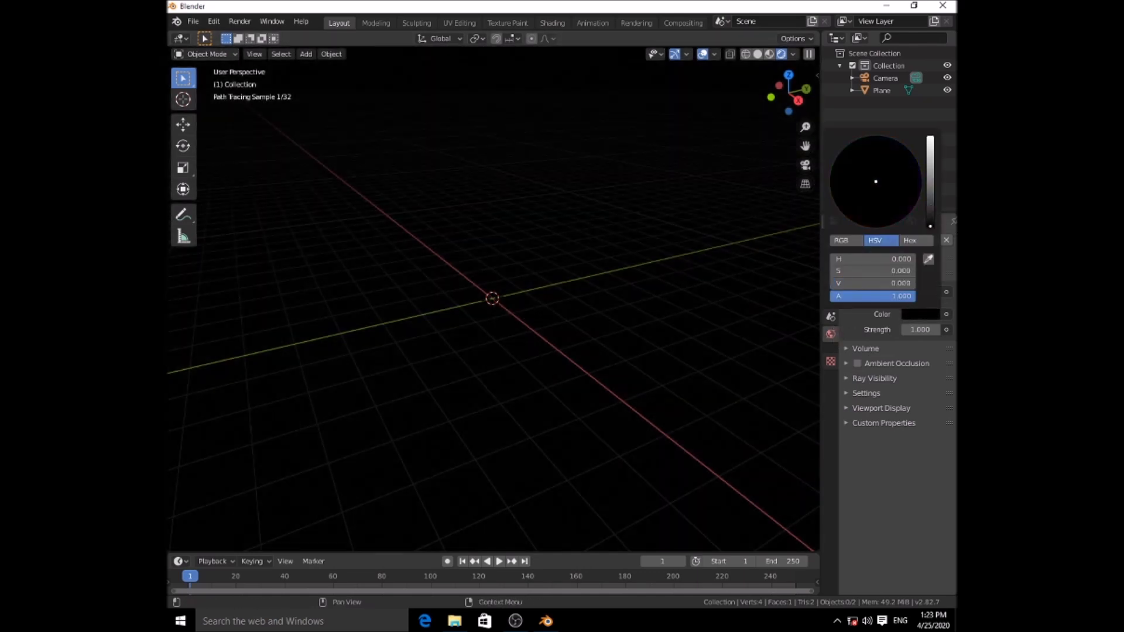
{"action": "mouse_move", "coordinate": [802, 293]}
{"action": "middle_mouse_down"}
{"action": "mouse_move", "coordinate": [736, 348]}
{"action": "mouse_move", "coordinate": [527, 354]}
{"action": "mouse_move", "coordinate": [648, 371]}
{"action": "mouse_move", "coordinate": [697, 360]}
{"action": "middle_mouse_up"}
{"action": "left_click", "coordinate": [832, 361]}
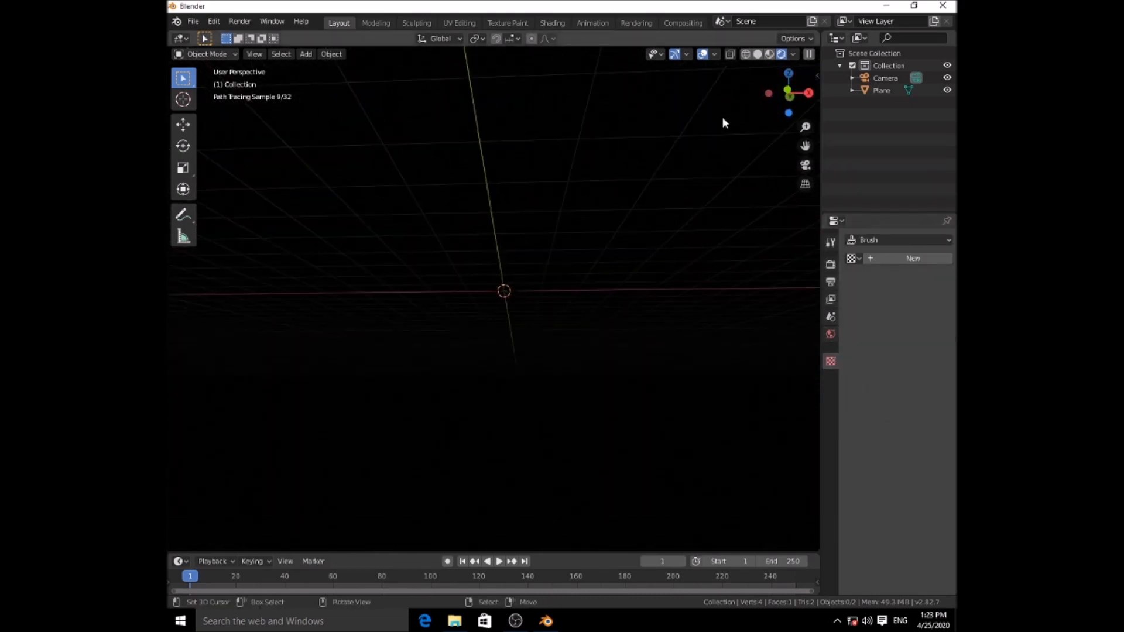
Return the viewport to solid shading and add a second plane at the origin.
{"action": "left_click", "coordinate": [758, 55]}
{"action": "middle_click_drag", "start_coordinate": [536, 241], "coordinate": [539, 288]}
{"action": "key", "text": "shift+a"}
{"action": "mouse_move", "coordinate": [539, 287]}
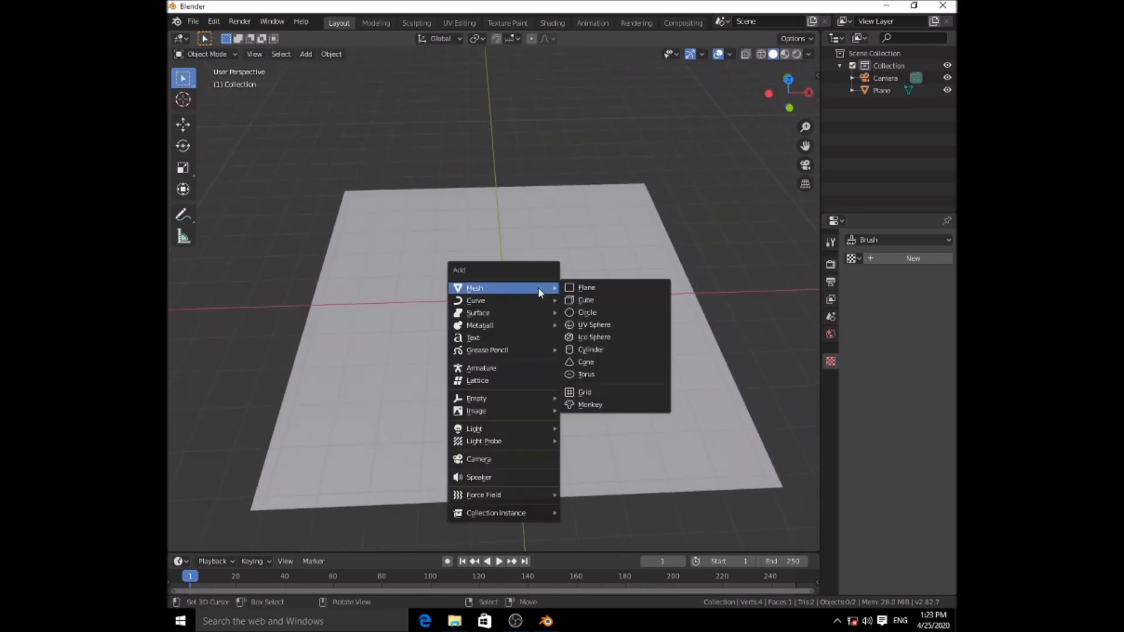
{"action": "left_click", "coordinate": [598, 287]}
{"action": "scroll", "coordinate": [595, 344], "scroll_direction": "down", "scroll_amount": 4}
{"action": "scroll", "coordinate": [570, 329], "scroll_direction": "up", "scroll_amount": 6}
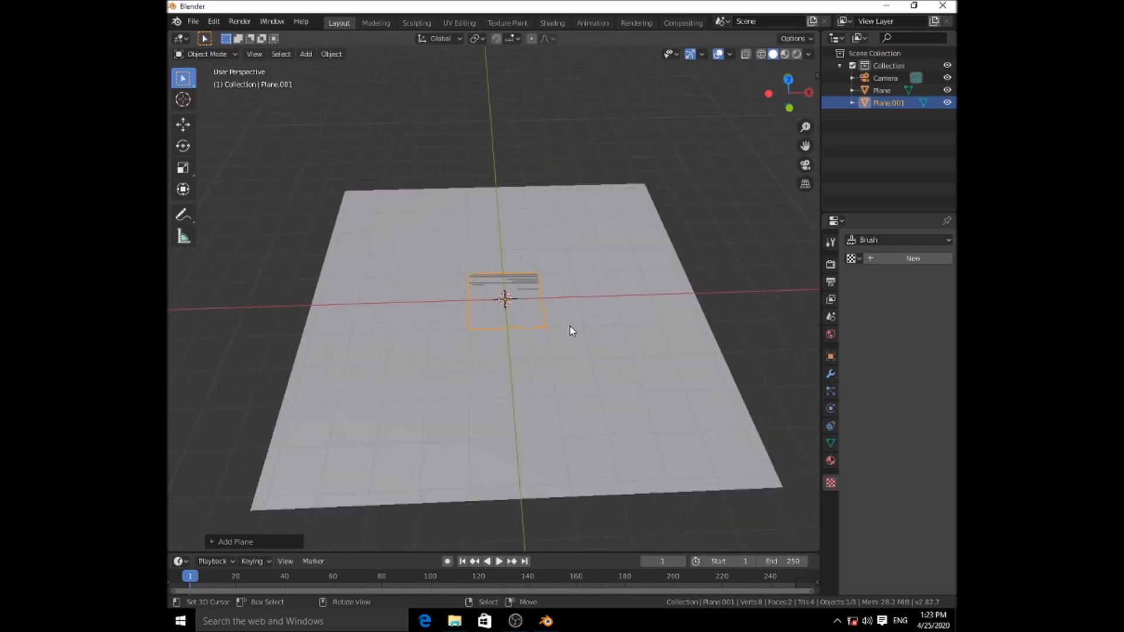
Move the second plane about 6.7 m in the negative X direction, clear of the large plane's edge.
{"action": "key", "text": "g"}
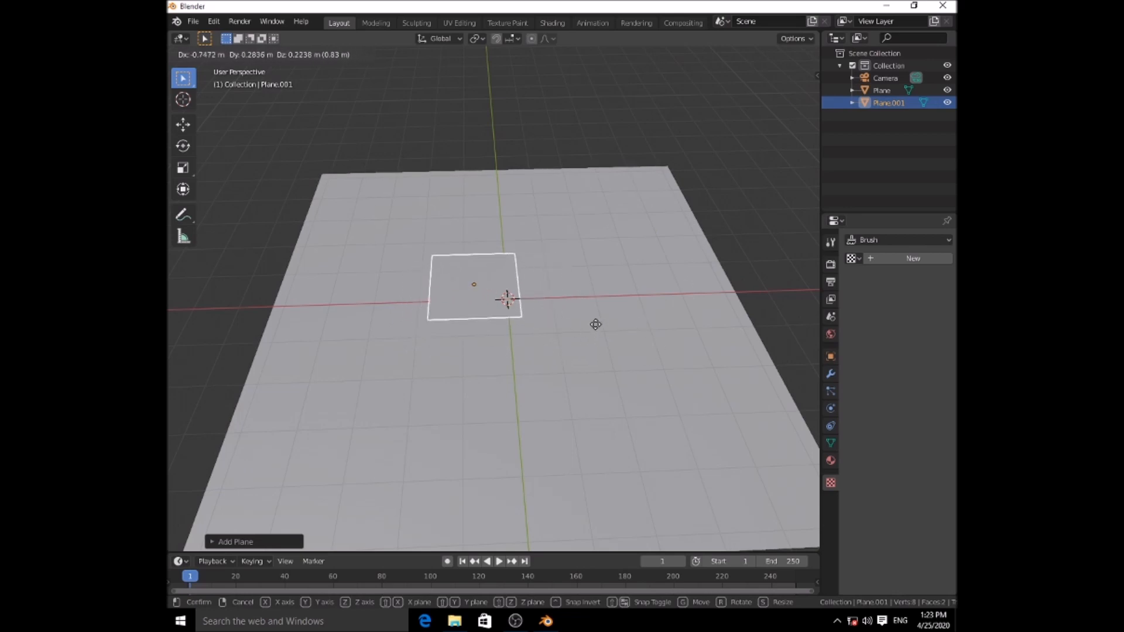
{"action": "key", "text": "x"}
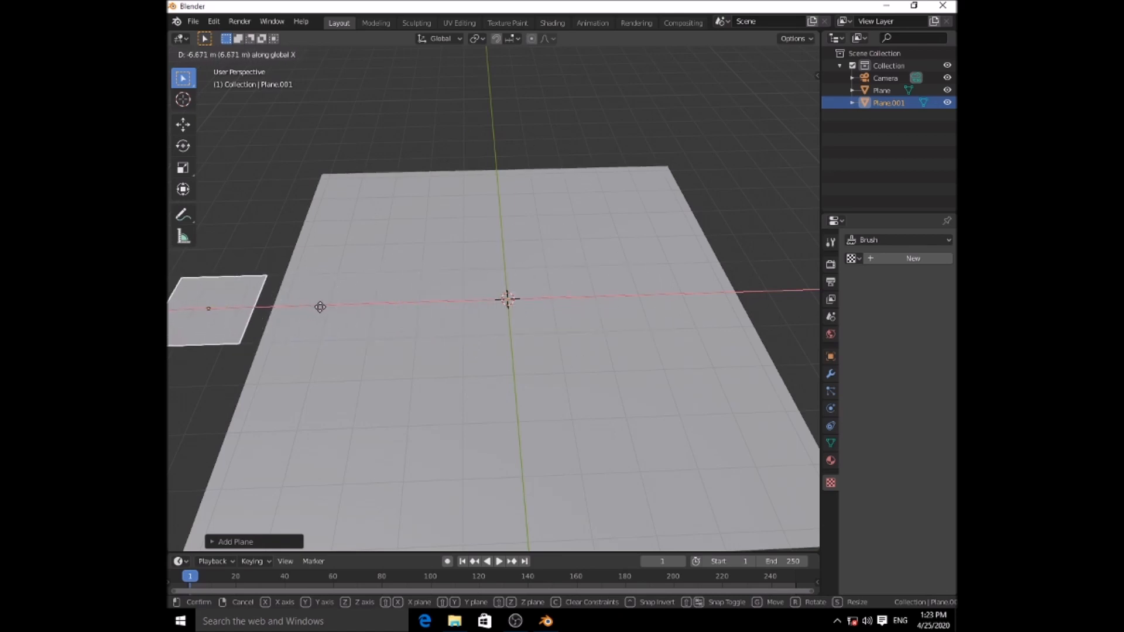
{"action": "left_click", "coordinate": [320, 307]}
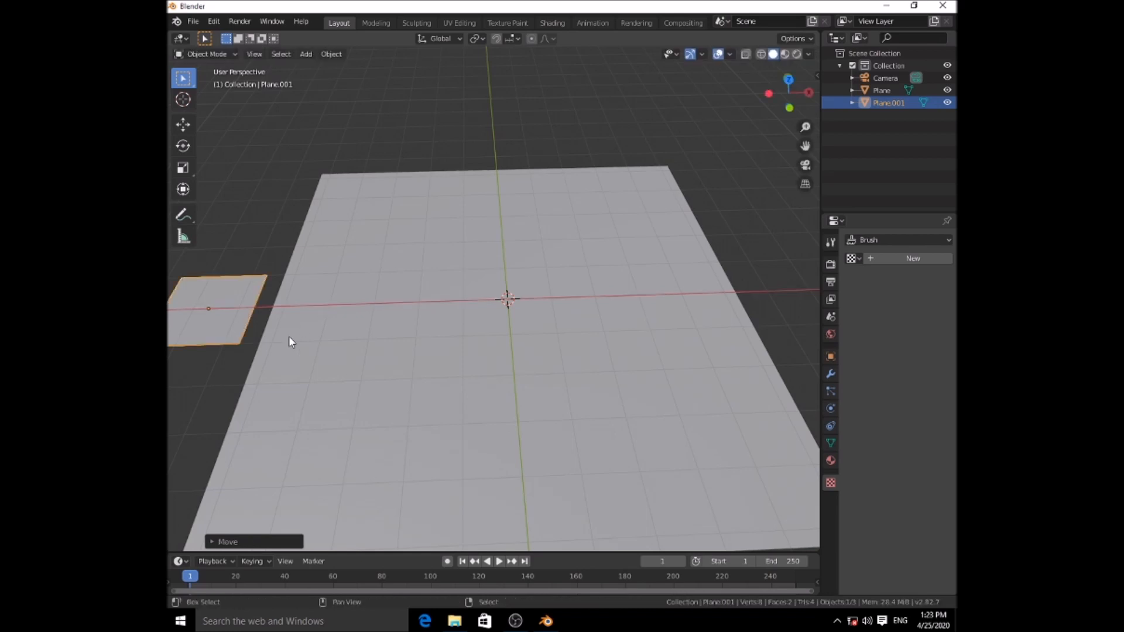
{"action": "middle_click_drag", "start_coordinate": [289, 336], "coordinate": [469, 321]}
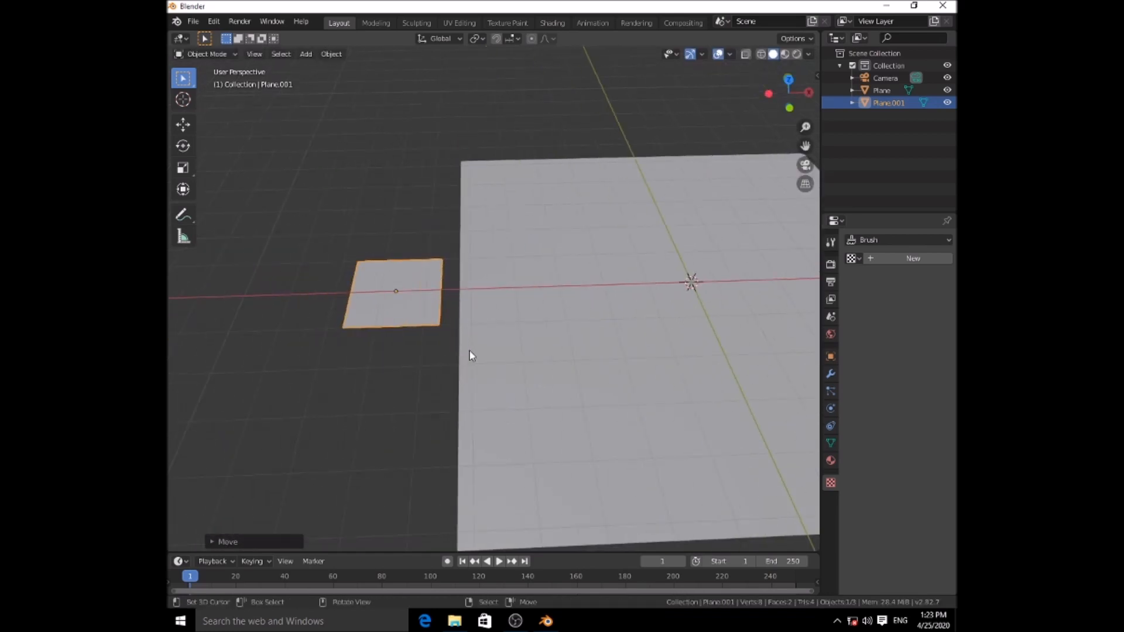
Rotate the small plane 90 degrees about the global Y axis so it stands upright.
{"action": "key", "text": "r"}
{"action": "key", "text": "y"}
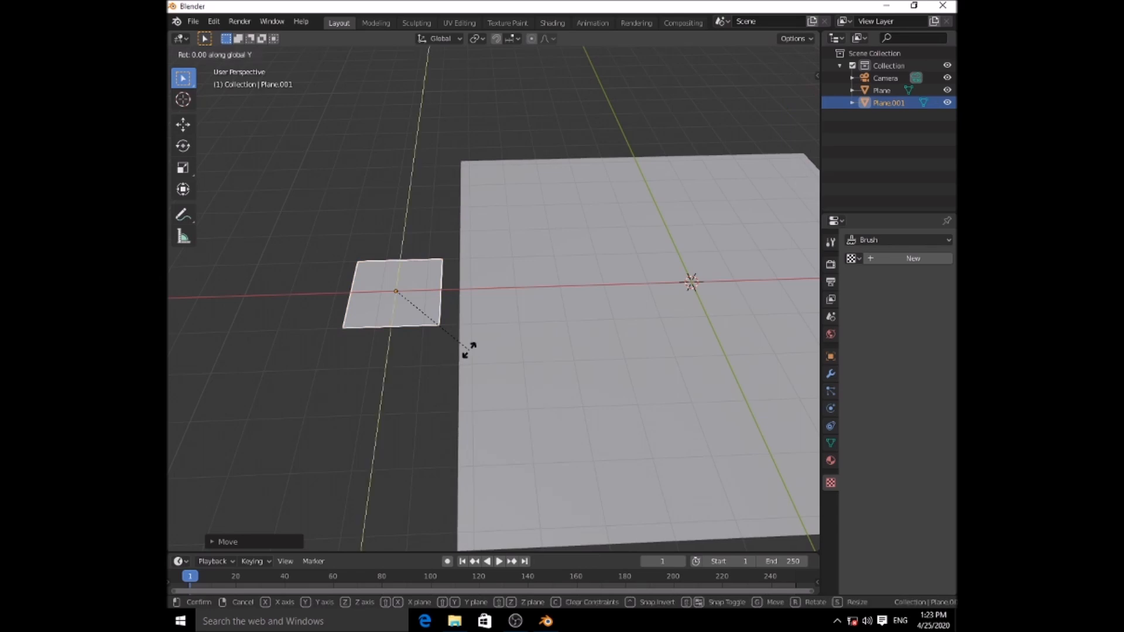
{"action": "type", "text": "90"}
{"action": "key", "text": "Return"}
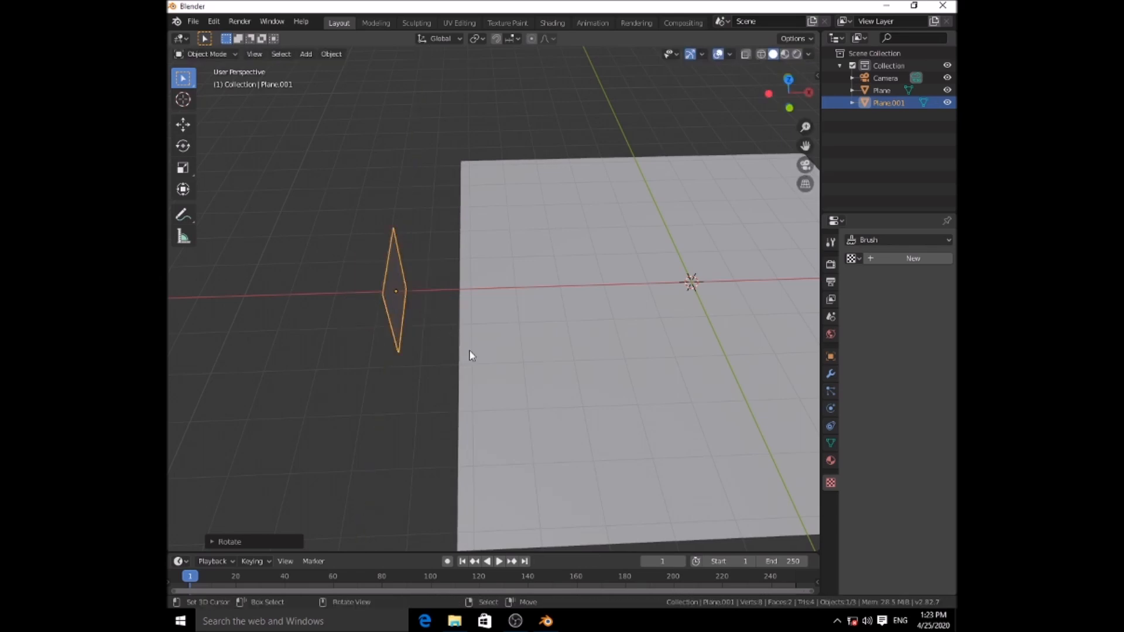
Scale the upright plane uniformly to slightly more than twice its size.
{"action": "middle_click_drag", "start_coordinate": [530, 344], "coordinate": [441, 319]}
{"action": "key", "text": "s"}
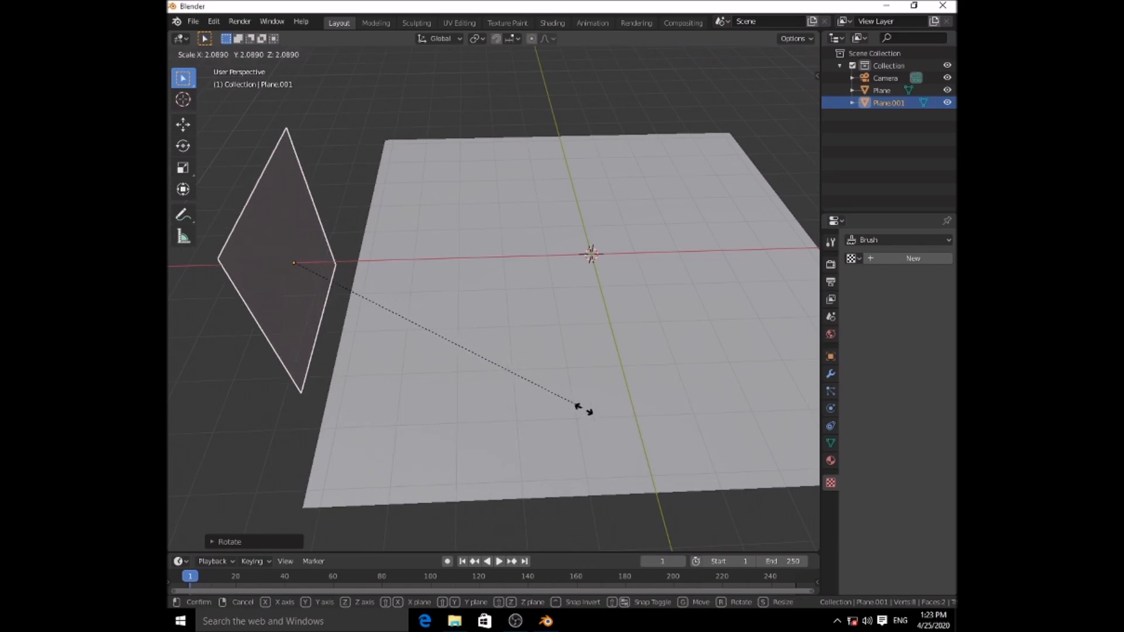
{"action": "left_click", "coordinate": [612, 444]}
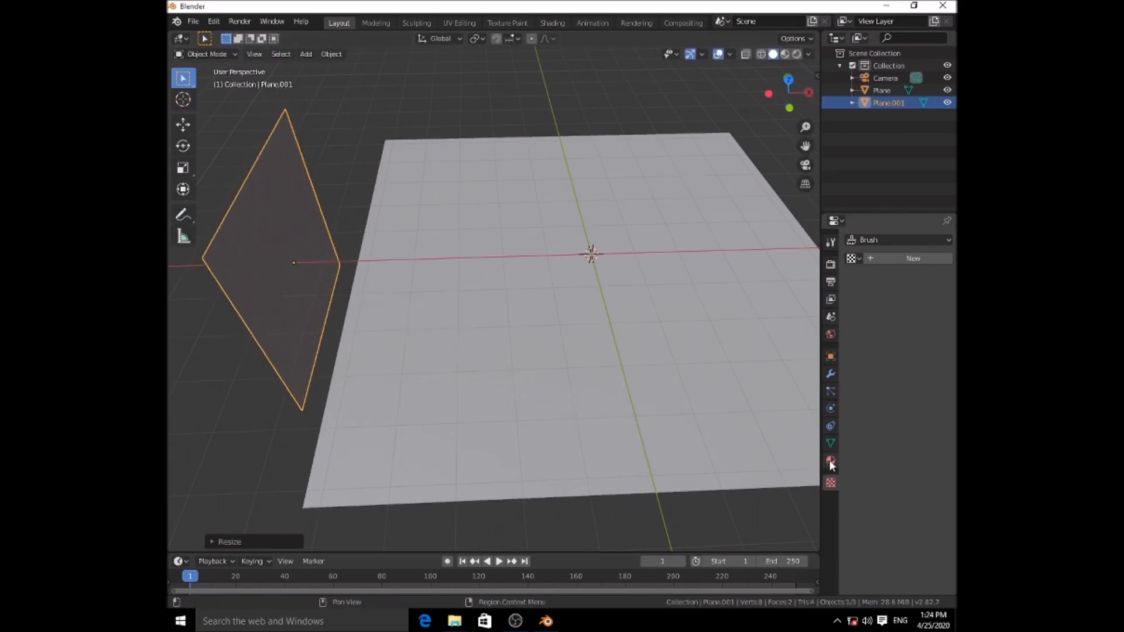
Give the upright plane a new material with Emission as its surface shader.
{"action": "middle_click_drag", "start_coordinate": [501, 373], "coordinate": [437, 314]}
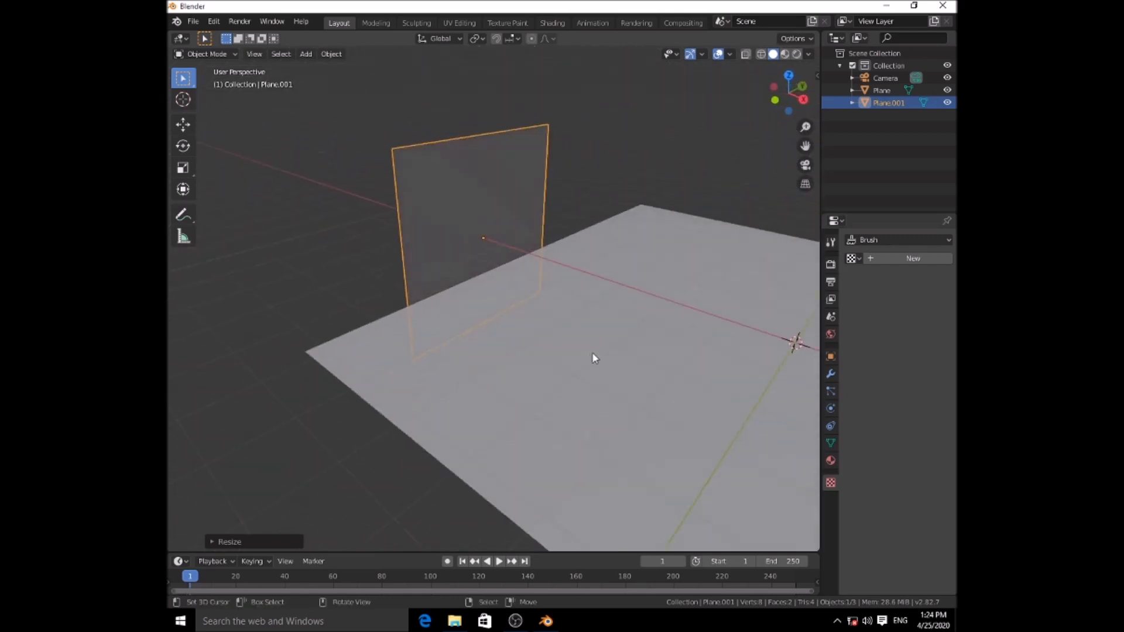
{"action": "scroll", "coordinate": [650, 353], "scroll_direction": "down", "scroll_amount": 4}
{"action": "middle_click_drag", "start_coordinate": [650, 353], "coordinate": [592, 371]}
{"action": "key", "text": "KP_7"}
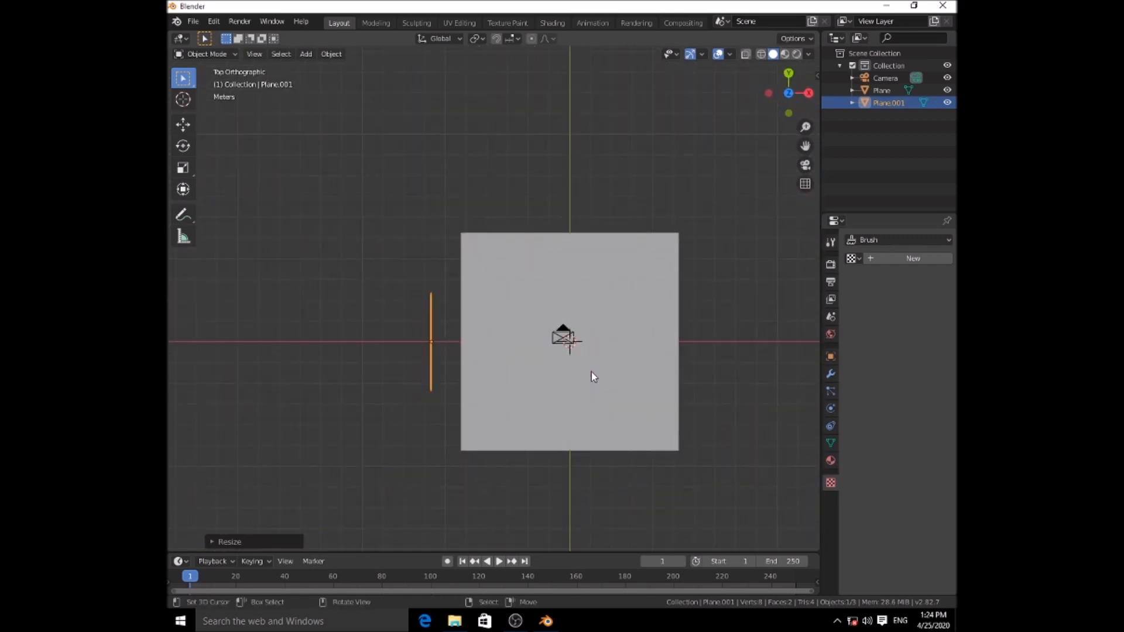
{"action": "scroll", "coordinate": [603, 375], "scroll_direction": "up", "scroll_amount": 6}
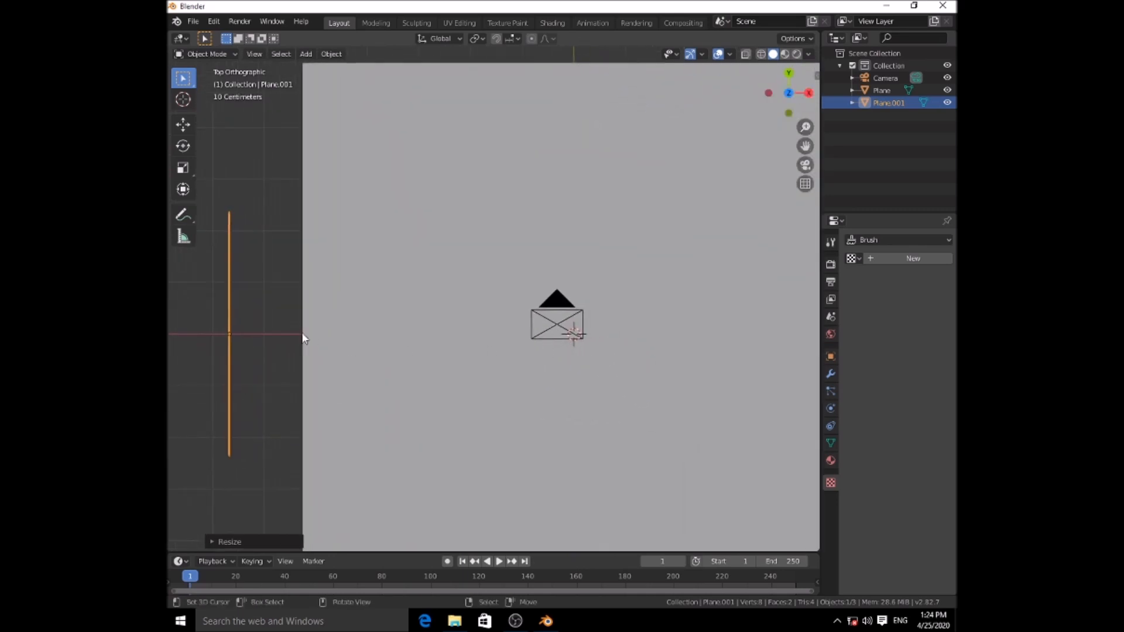
{"action": "left_click", "coordinate": [831, 461]}
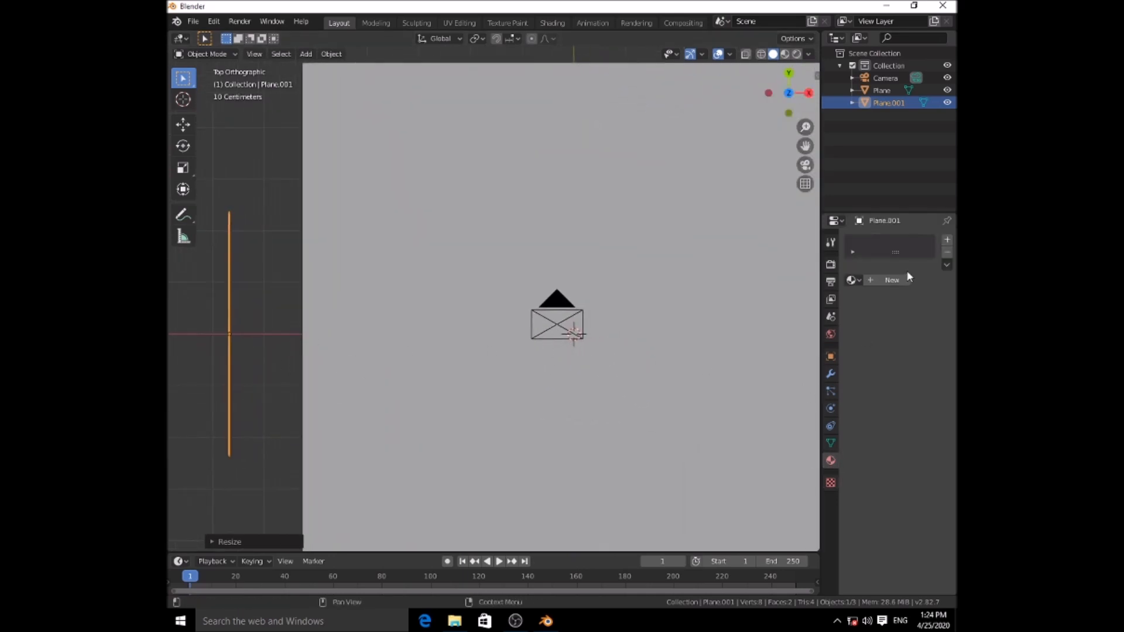
{"action": "left_click", "coordinate": [890, 281]}
{"action": "left_click", "coordinate": [916, 332]}
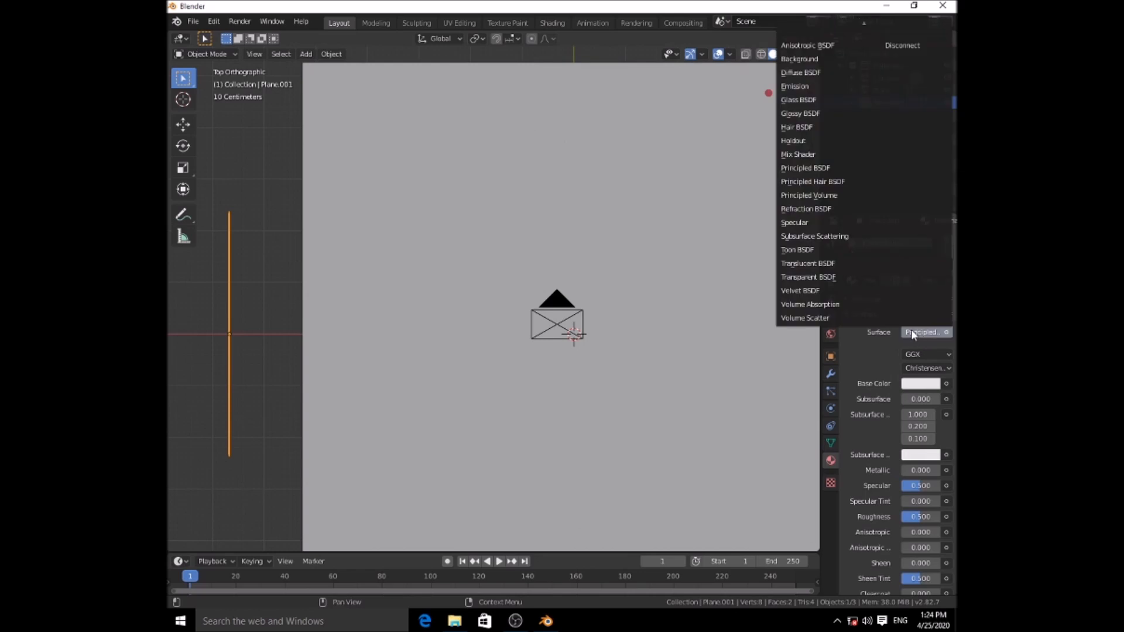
{"action": "left_click", "coordinate": [936, 336]}
{"action": "left_click", "coordinate": [924, 336]}
{"action": "left_click", "coordinate": [794, 86]}
Set the upright plane's emission strength to 15.
{"action": "middle_click_drag", "start_coordinate": [673, 379], "coordinate": [587, 318], "text": "shift"}
{"action": "left_click", "coordinate": [918, 371]}
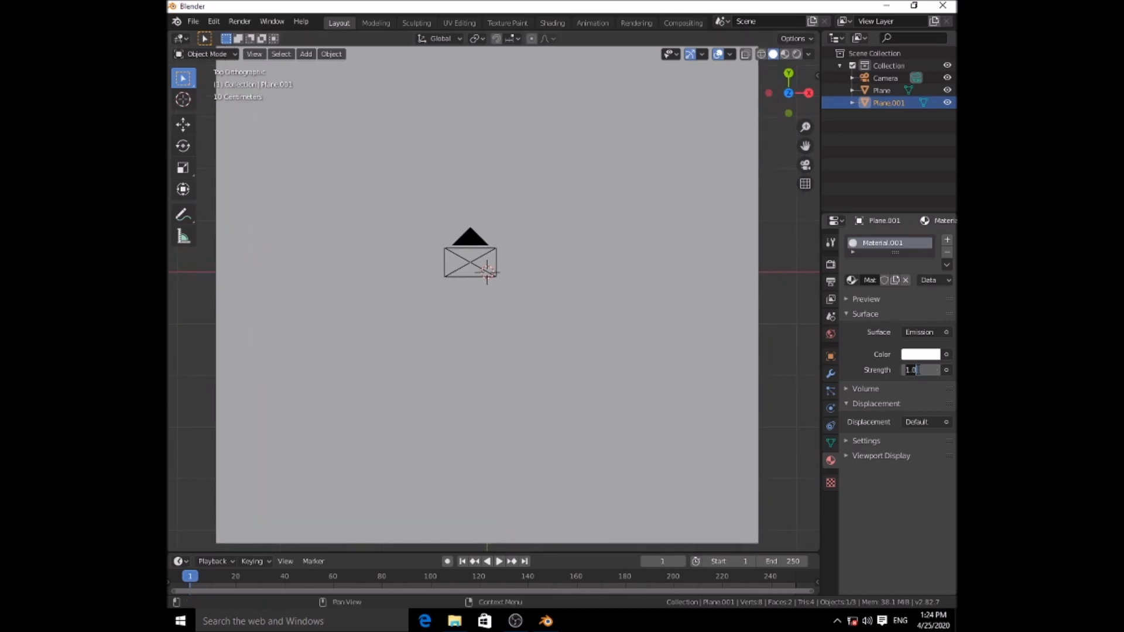
{"action": "type", "text": "25"}
{"action": "key", "text": "Return"}
{"action": "scroll", "coordinate": [432, 323], "scroll_direction": "down", "scroll_amount": 3}
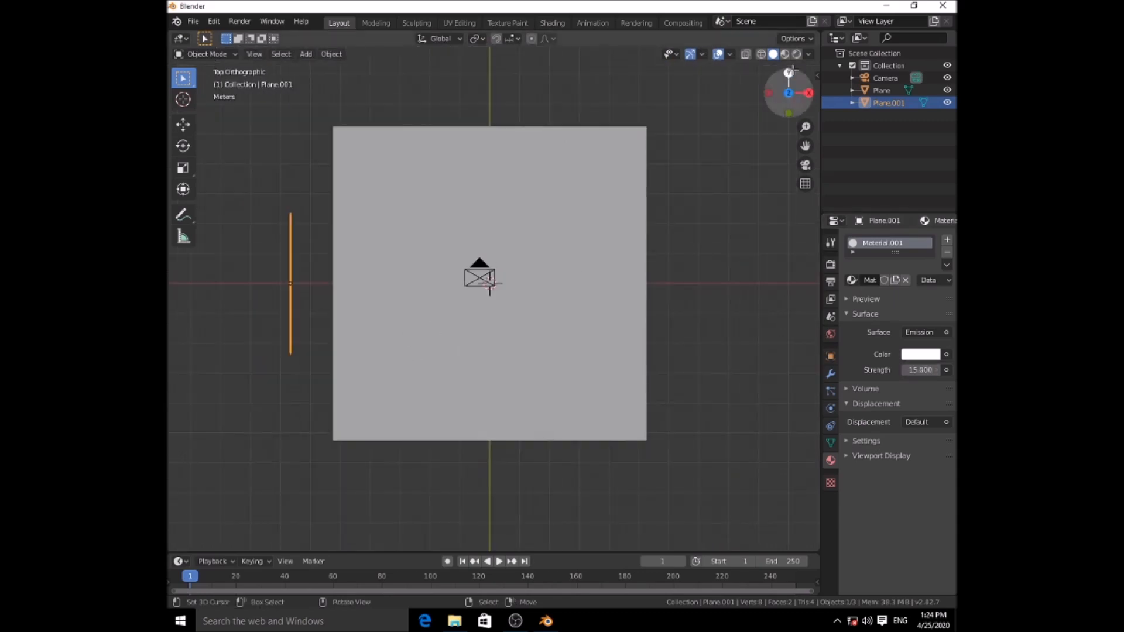
Preview in rendered shading how the emissive plane lights the ground plane, from perspective and top views.
{"action": "left_click", "coordinate": [797, 54]}
{"action": "middle_click_drag", "start_coordinate": [371, 258], "coordinate": [392, 275]}
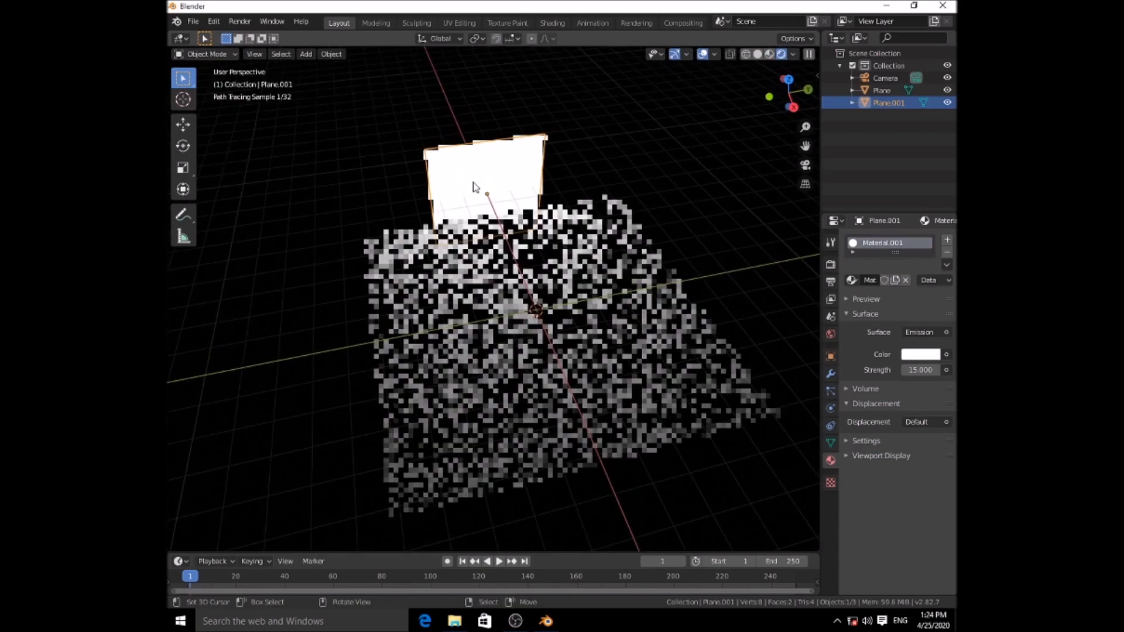
{"action": "middle_click_drag", "start_coordinate": [540, 351], "coordinate": [579, 363]}
{"action": "key", "text": "KP_7"}
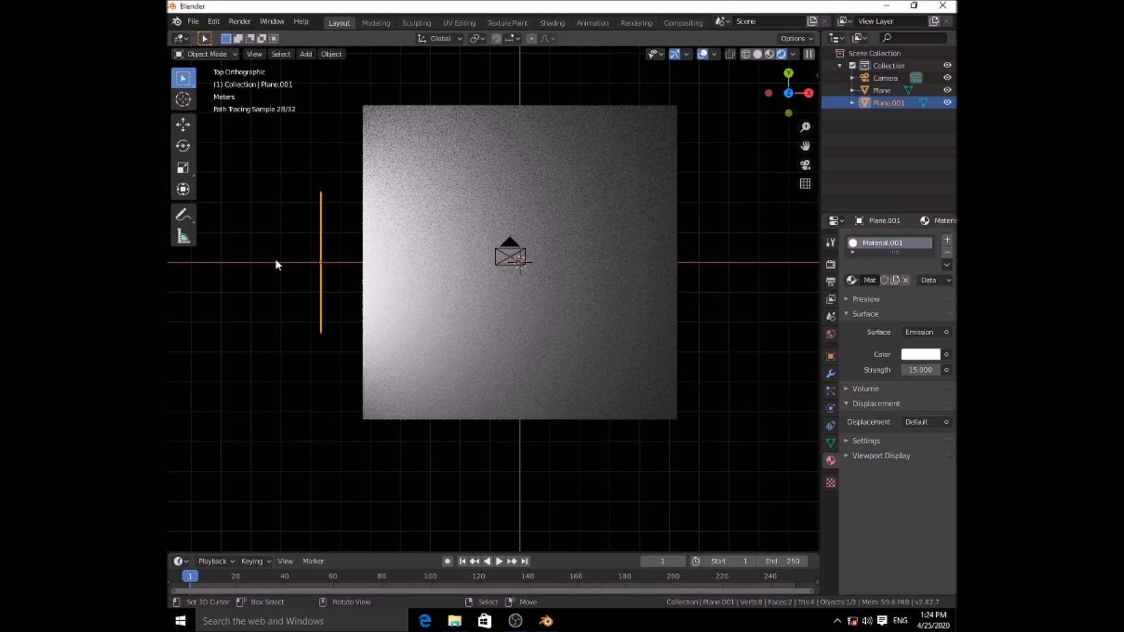
{"action": "middle_click_drag", "start_coordinate": [321, 265], "coordinate": [393, 192]}
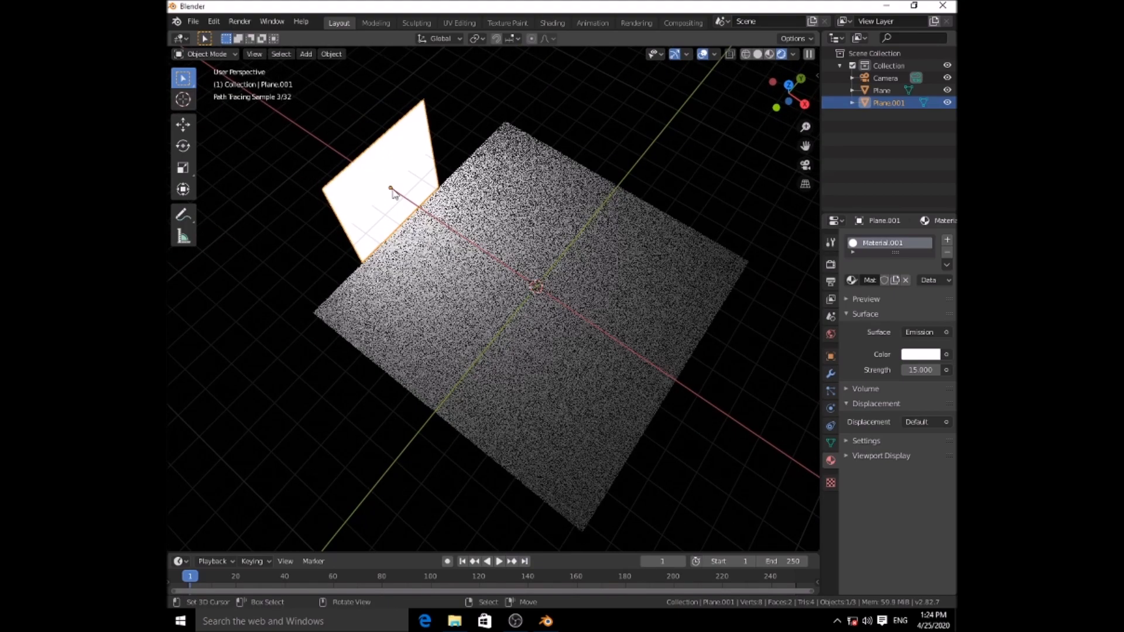
Move the emissive plane about 2.9 m along the global X axis onto the ground plane and check it through the camera.
{"action": "key", "text": "g"}
{"action": "key", "text": "x"}
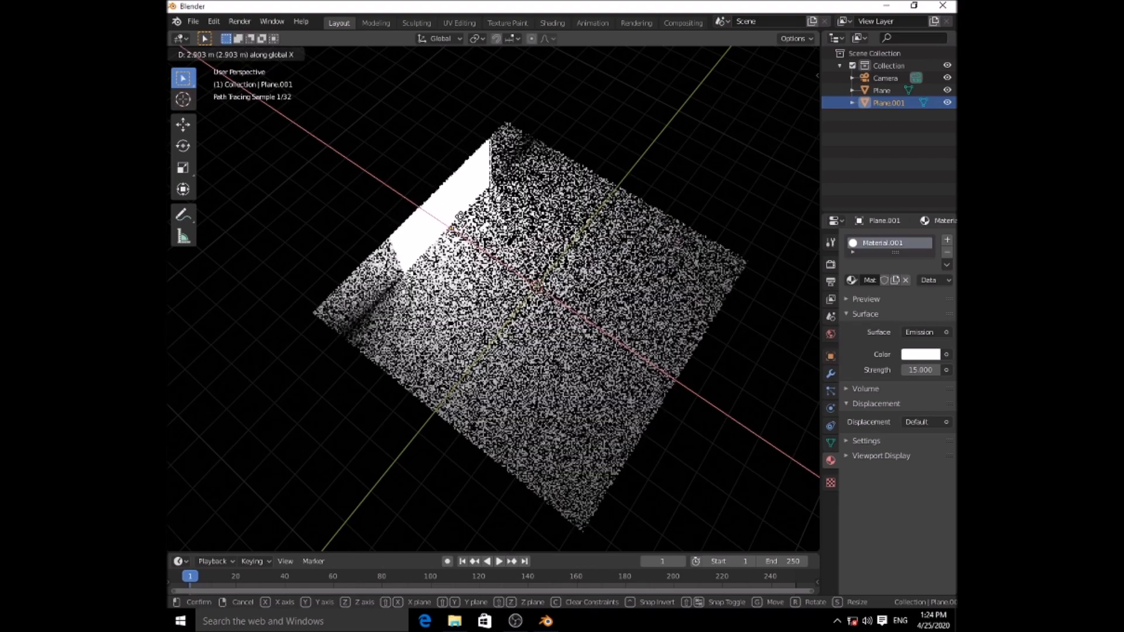
{"action": "left_click", "coordinate": [461, 217]}
{"action": "middle_click_drag", "start_coordinate": [460, 217], "coordinate": [538, 334]}
{"action": "key", "text": "KP_0"}
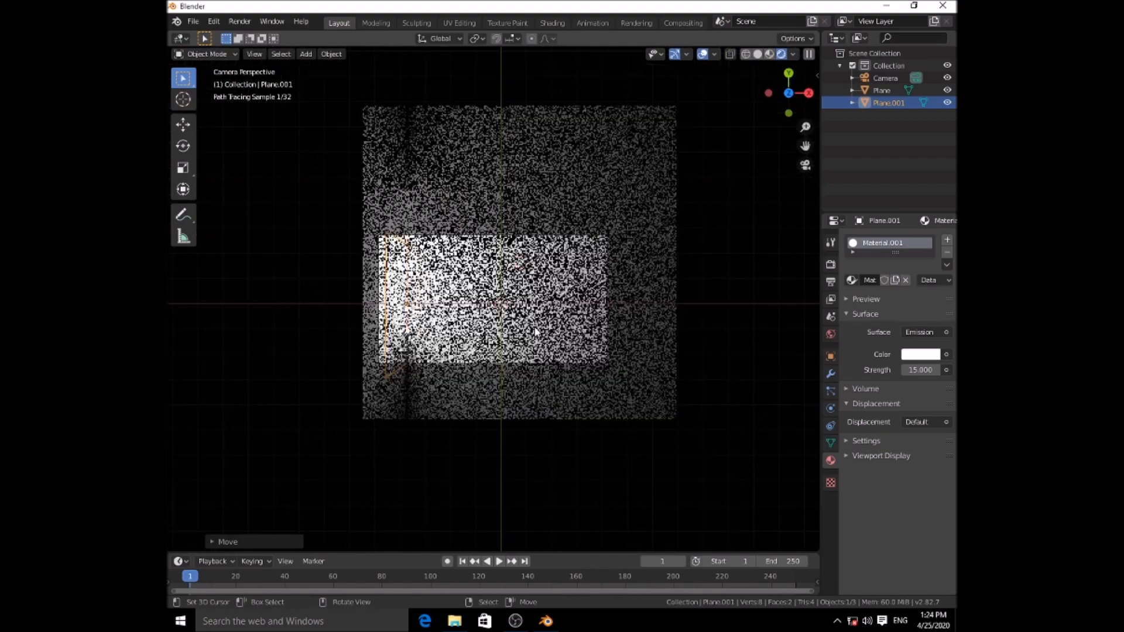
Move the emissive plane back along the negative X axis until it sits just outside the camera frame.
{"action": "scroll", "coordinate": [396, 300], "scroll_direction": "up", "scroll_amount": 1}
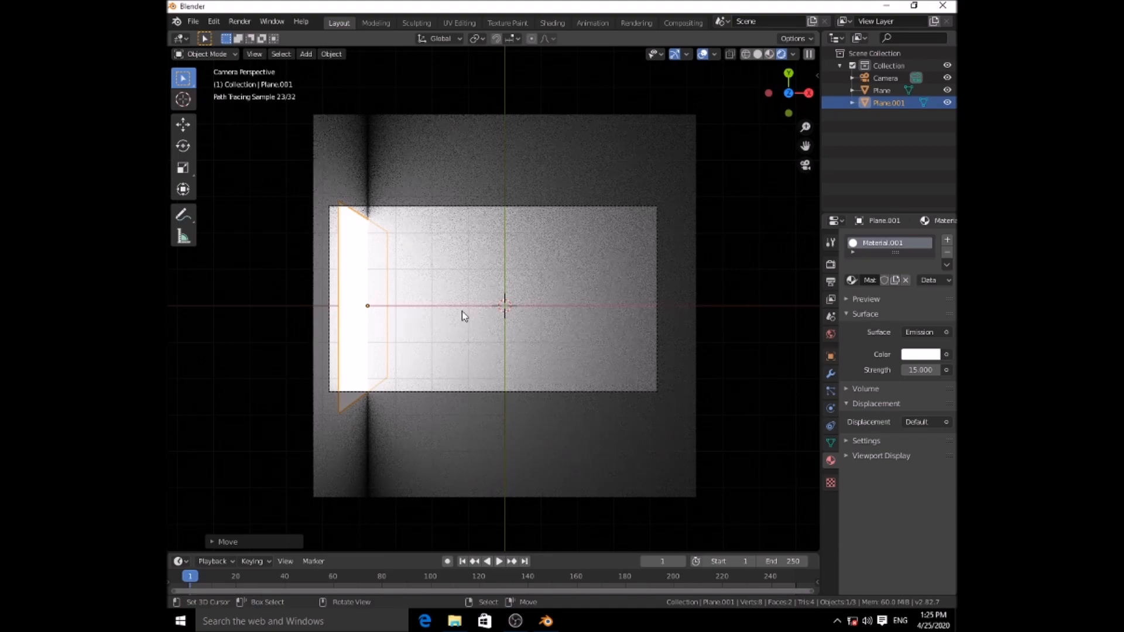
{"action": "key", "text": "g"}
{"action": "key", "text": "x"}
{"action": "left_click", "coordinate": [483, 356]}
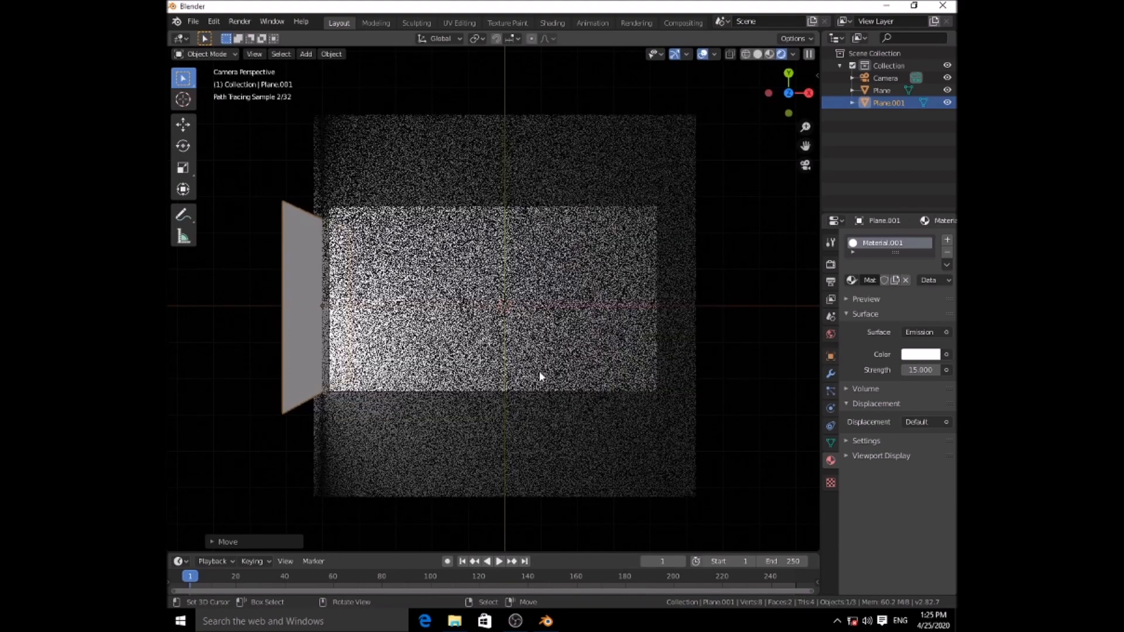
Give the ground plane a new Glossy BSDF material with a near-black color and a roughness of 0.746.
{"action": "left_click", "coordinate": [539, 370]}
{"action": "middle_click_drag", "start_coordinate": [539, 370], "coordinate": [621, 367]}
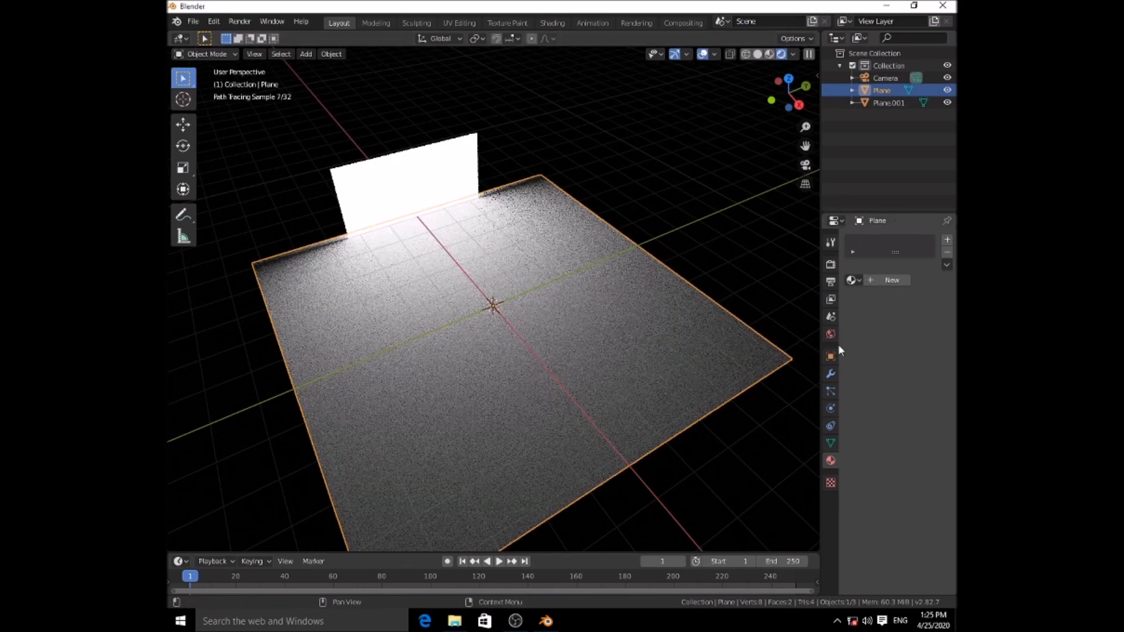
{"action": "left_click", "coordinate": [866, 280]}
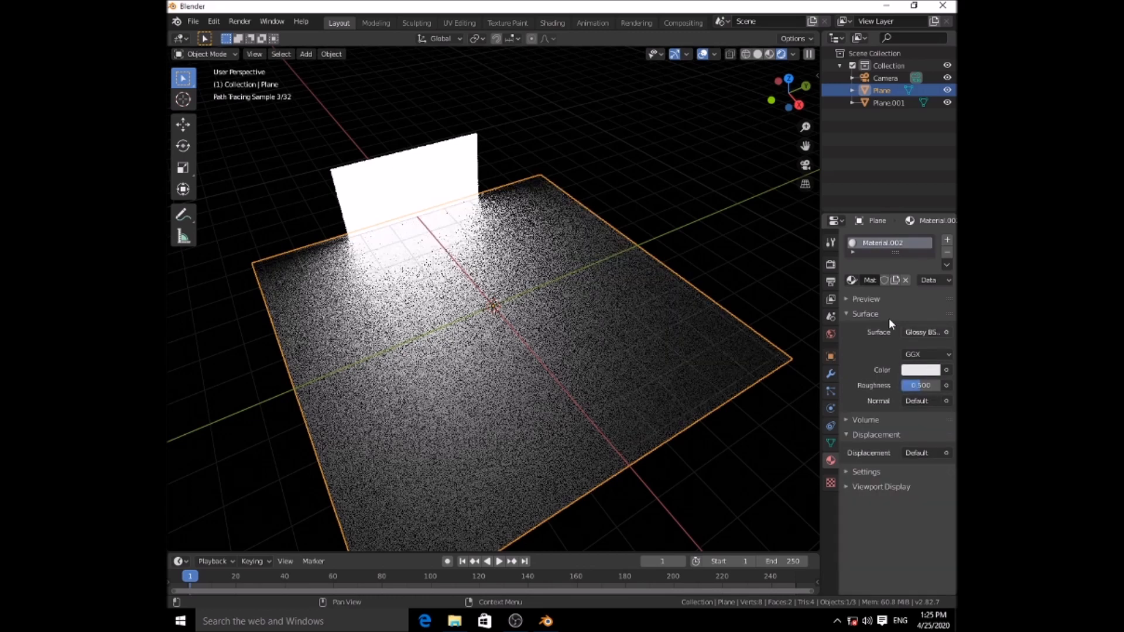
{"action": "left_click", "coordinate": [920, 483]}
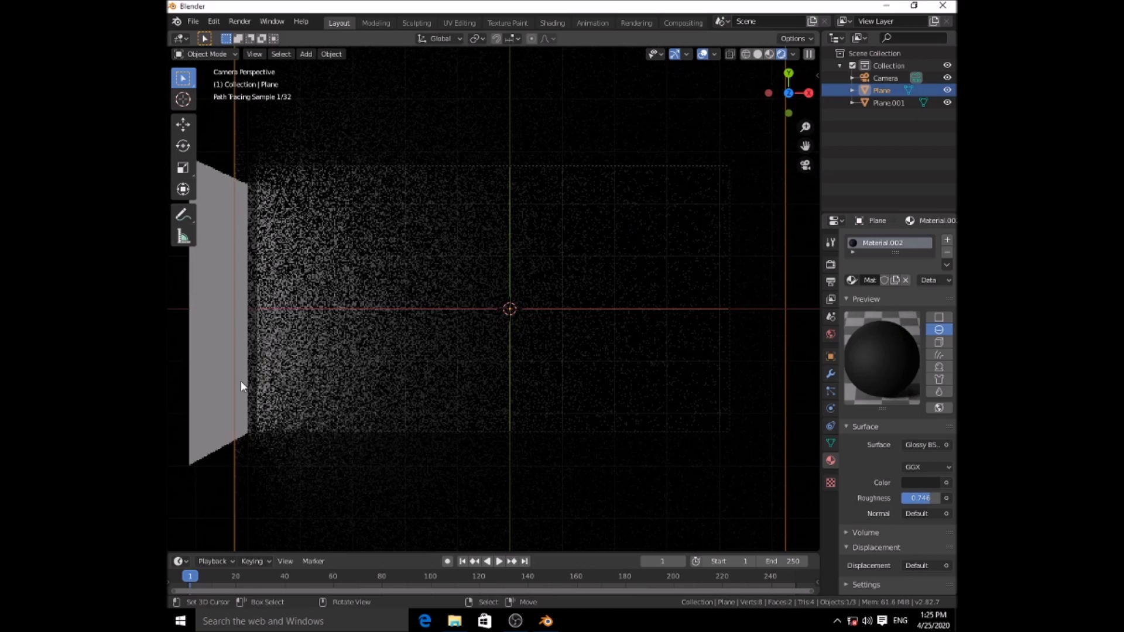
Check the emissive plane's material settings, and set the ground plane's glossy roughness to 0.515.
{"action": "left_click", "coordinate": [240, 380]}
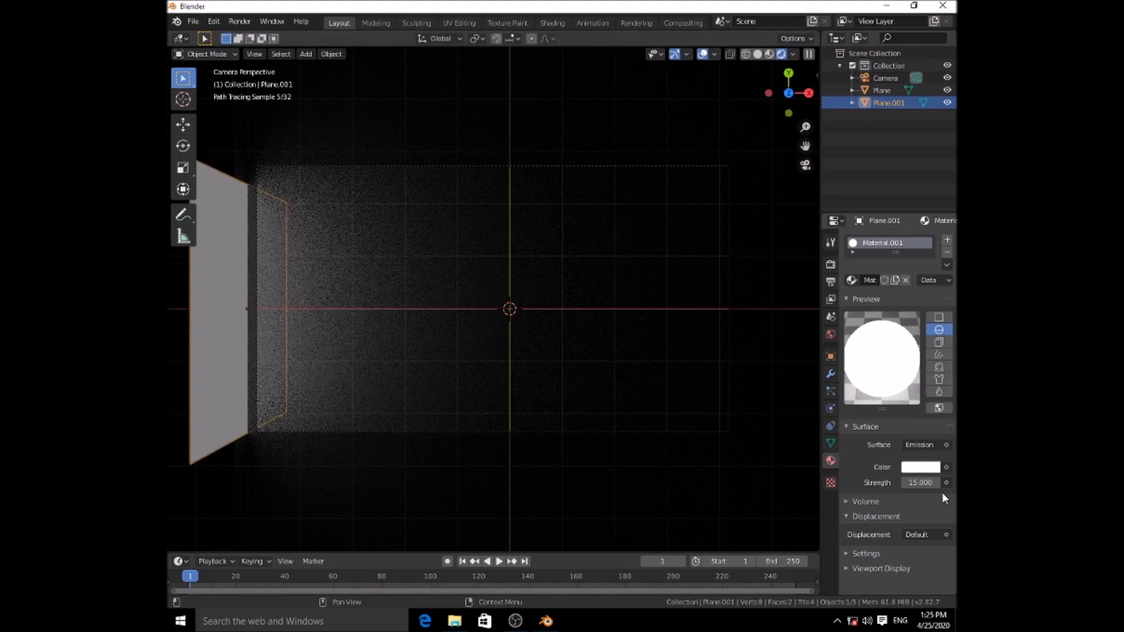
{"action": "left_click", "coordinate": [424, 276]}
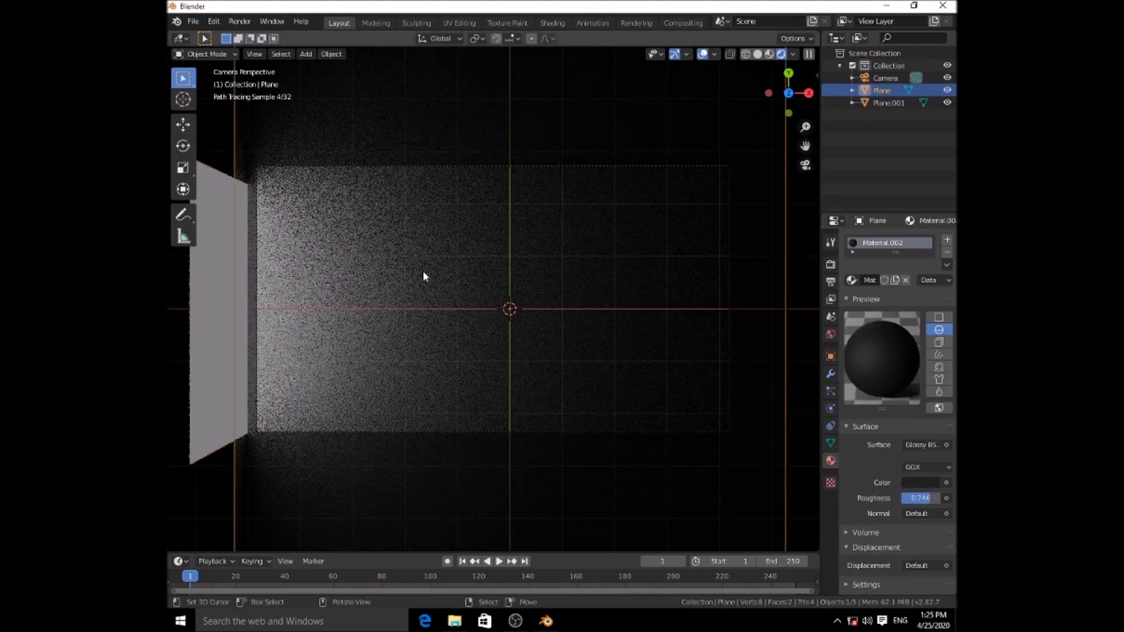
{"action": "left_click_drag", "start_coordinate": [920, 498], "coordinate": [916, 498]}
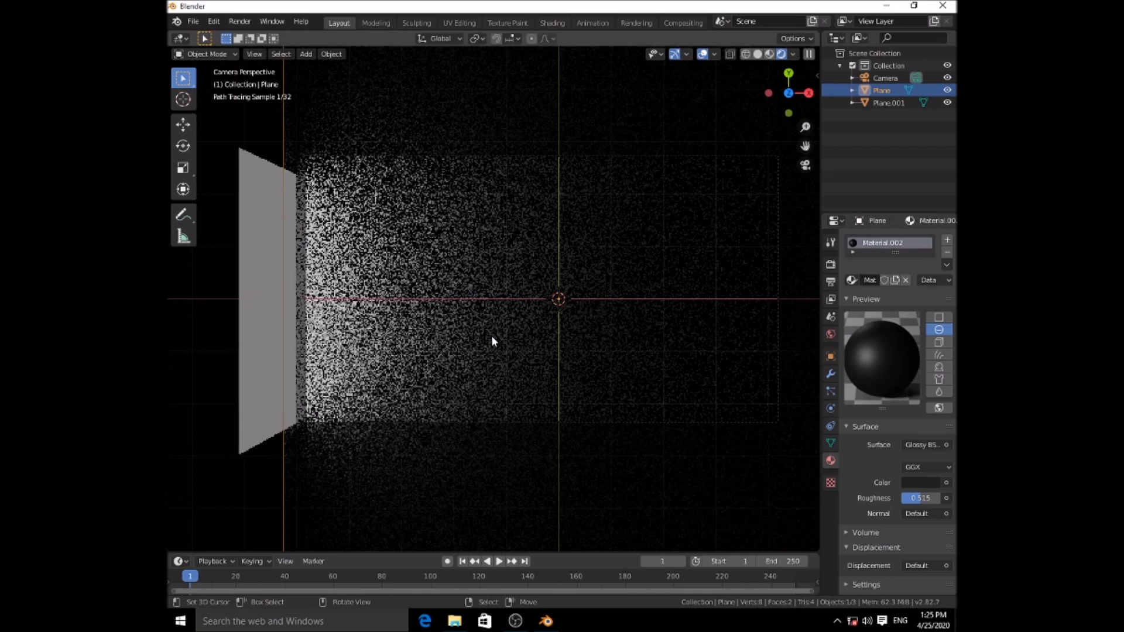
Return the viewport to solid shading with a low perspective view over the ground plane.
{"action": "left_click", "coordinate": [757, 54]}
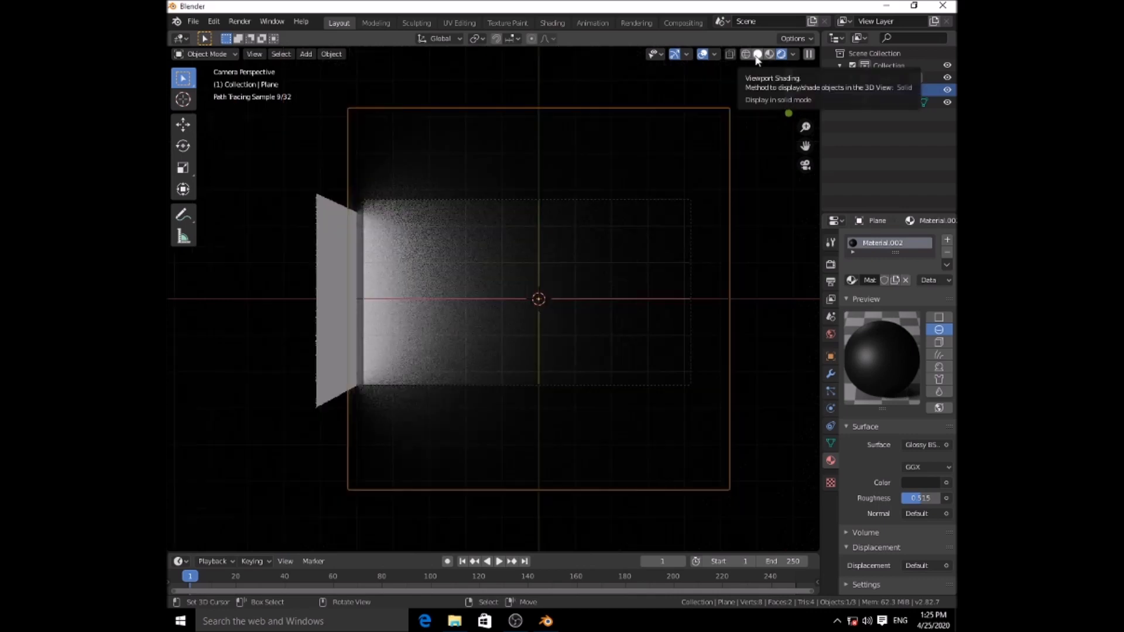
{"action": "mouse_move", "coordinate": [644, 328]}
{"action": "middle_mouse_down"}
{"action": "mouse_move", "coordinate": [613, 336]}
{"action": "mouse_move", "coordinate": [539, 259]}
{"action": "mouse_move", "coordinate": [705, 336]}
{"action": "mouse_move", "coordinate": [567, 320]}
{"action": "mouse_move", "coordinate": [597, 342]}
{"action": "mouse_move", "coordinate": [588, 329]}
{"action": "mouse_move", "coordinate": [444, 336]}
{"action": "mouse_move", "coordinate": [545, 352]}
{"action": "mouse_move", "coordinate": [602, 341]}
{"action": "mouse_move", "coordinate": [555, 331]}
{"action": "mouse_move", "coordinate": [640, 359]}
{"action": "mouse_move", "coordinate": [592, 392]}
{"action": "middle_mouse_up"}
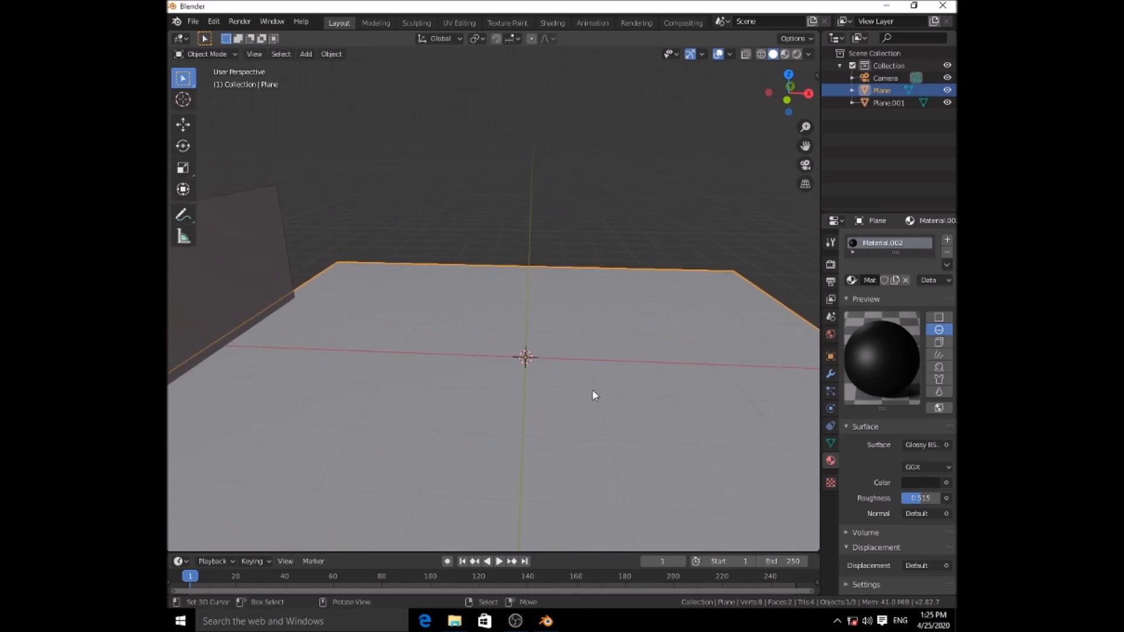
{"action": "key", "text": "shift+a"}
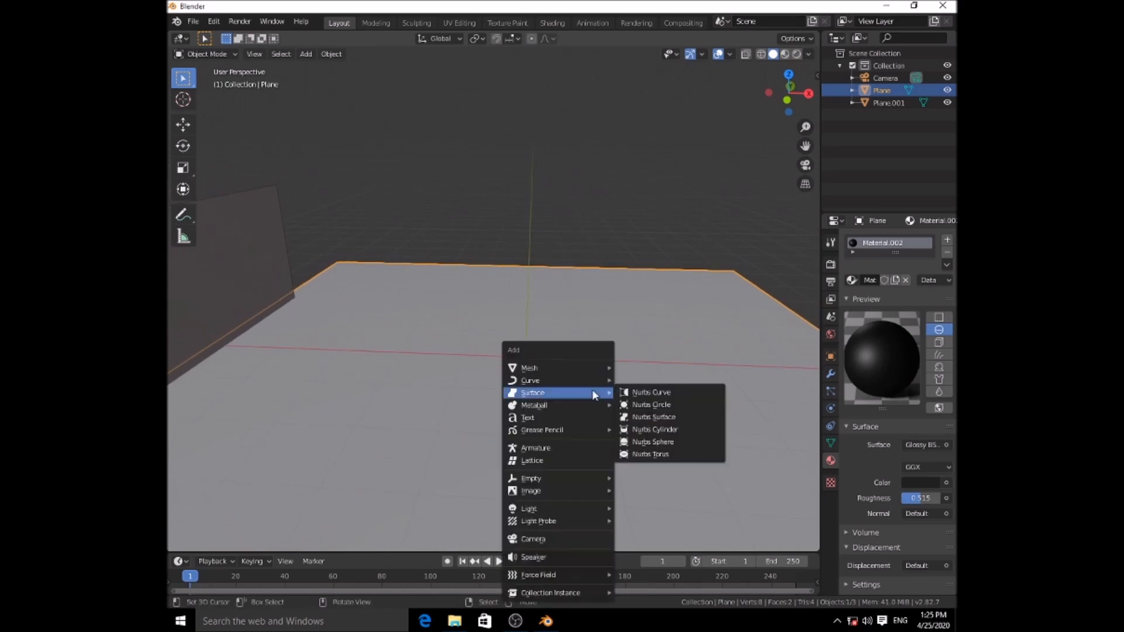
{"action": "mouse_move", "coordinate": [568, 368]}
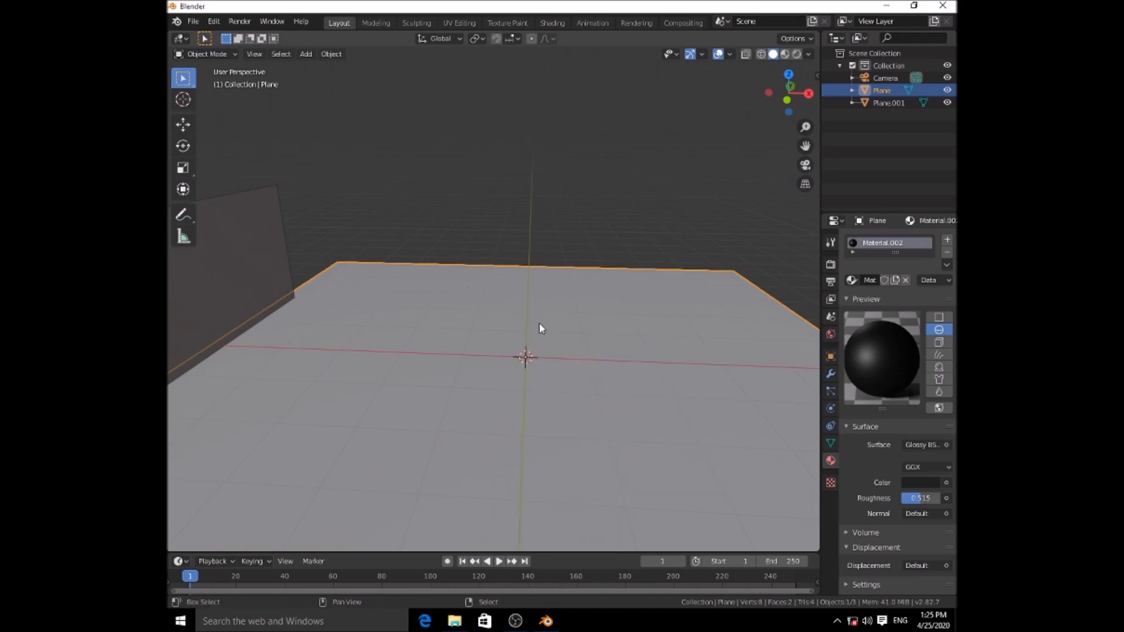
{"action": "key", "text": "shift+a"}
{"action": "mouse_move", "coordinate": [539, 325]}
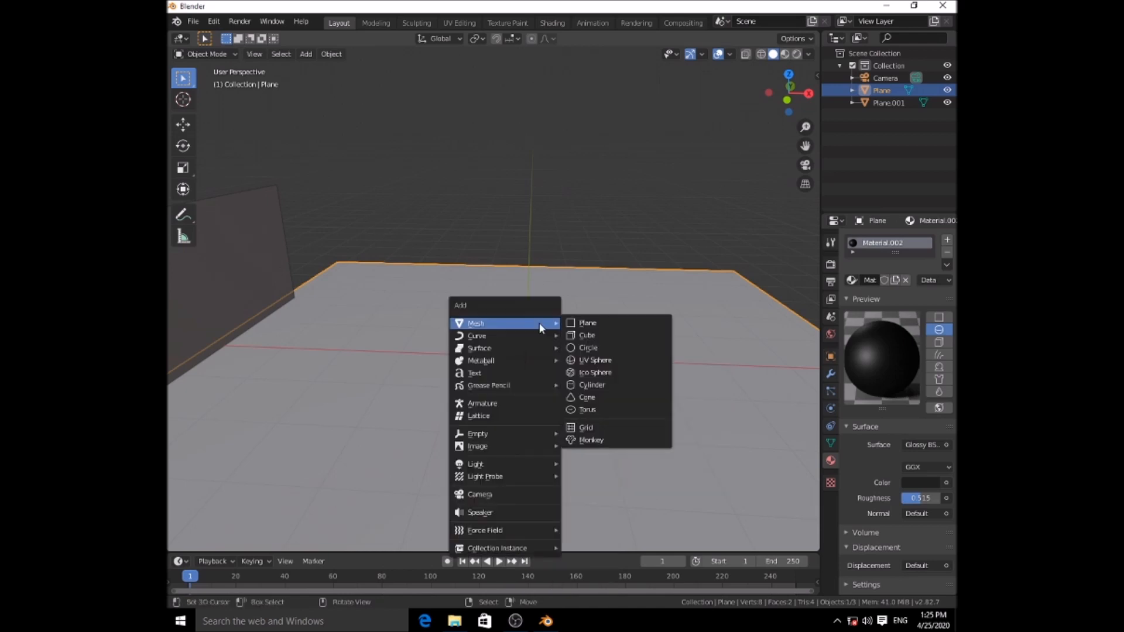
{"action": "left_click", "coordinate": [584, 325]}
{"action": "key", "text": "Delete"}
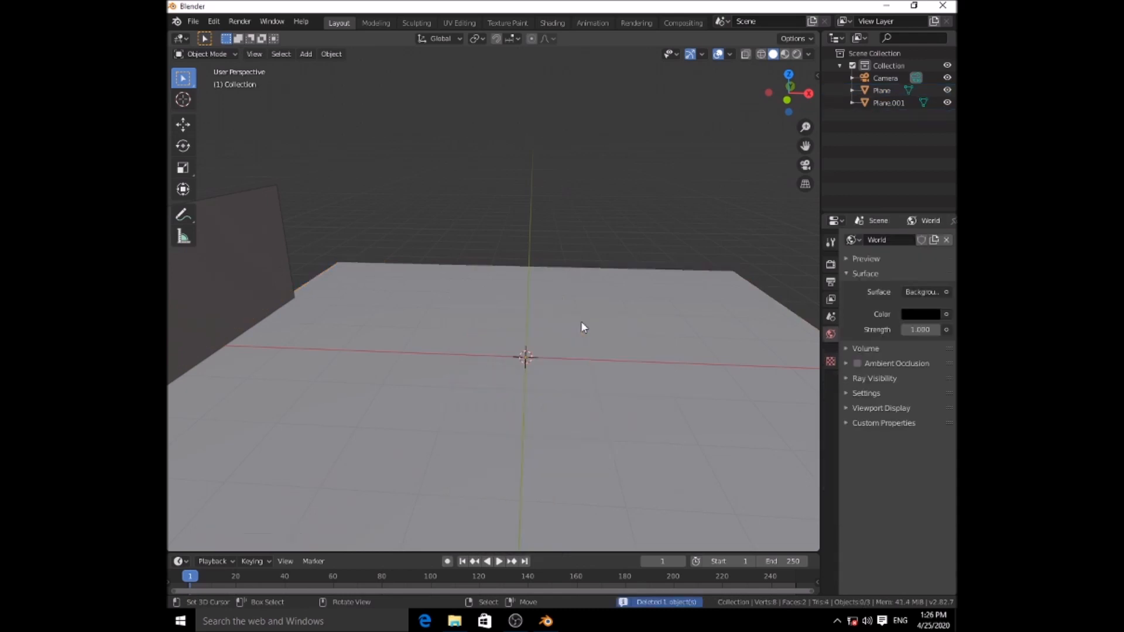
Add a circle mesh at the world origin and open it in Edit Mode.
{"action": "key", "text": "shift+a"}
{"action": "mouse_move", "coordinate": [581, 321]}
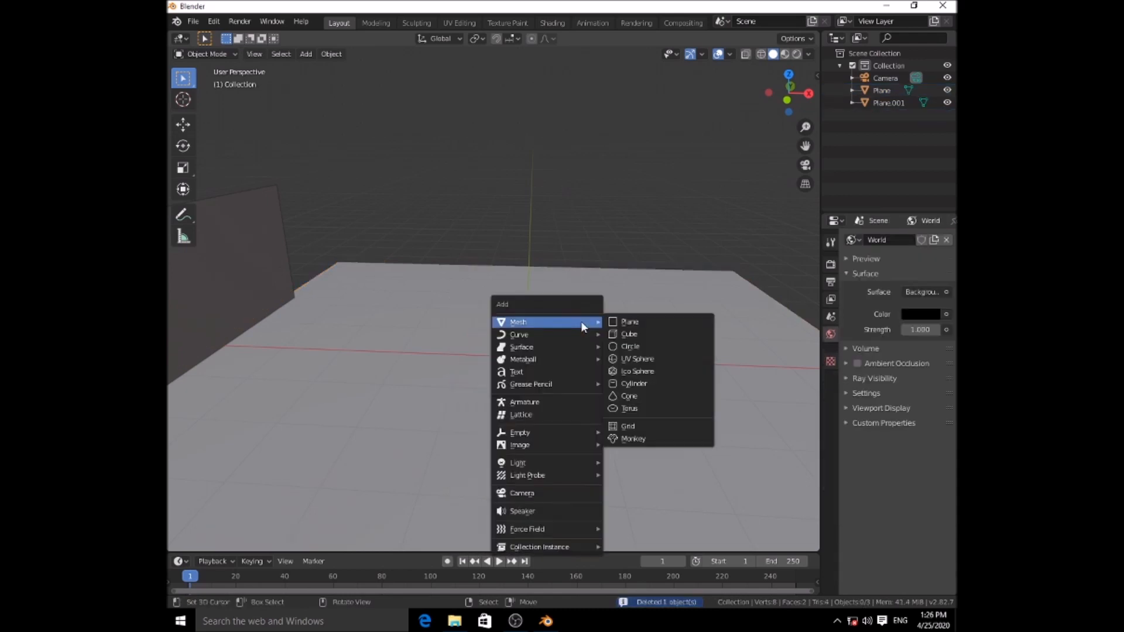
{"action": "left_click", "coordinate": [609, 348]}
{"action": "key", "text": "Tab"}
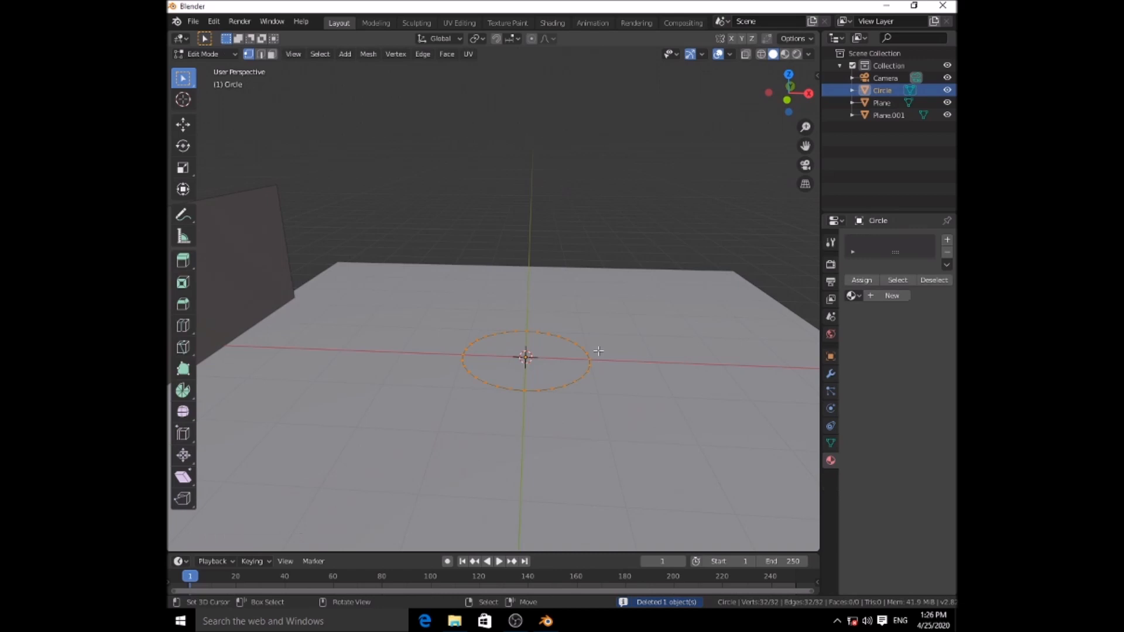
{"action": "left_click", "coordinate": [205, 54]}
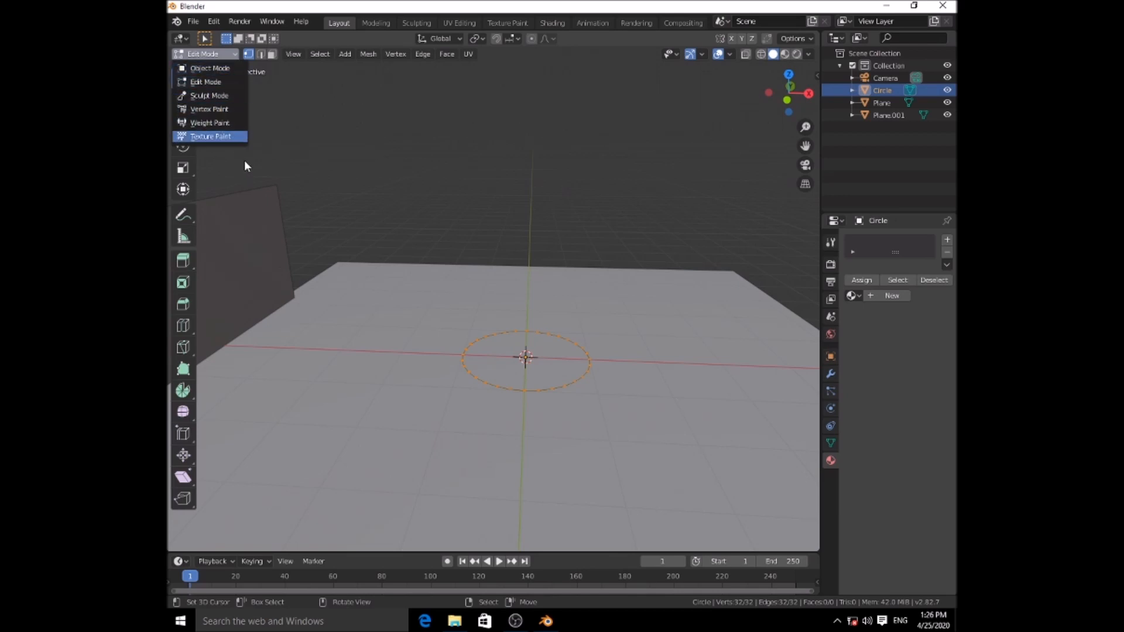
{"action": "left_click", "coordinate": [208, 82]}
{"action": "middle_click_drag", "start_coordinate": [694, 342], "coordinate": [479, 293]}
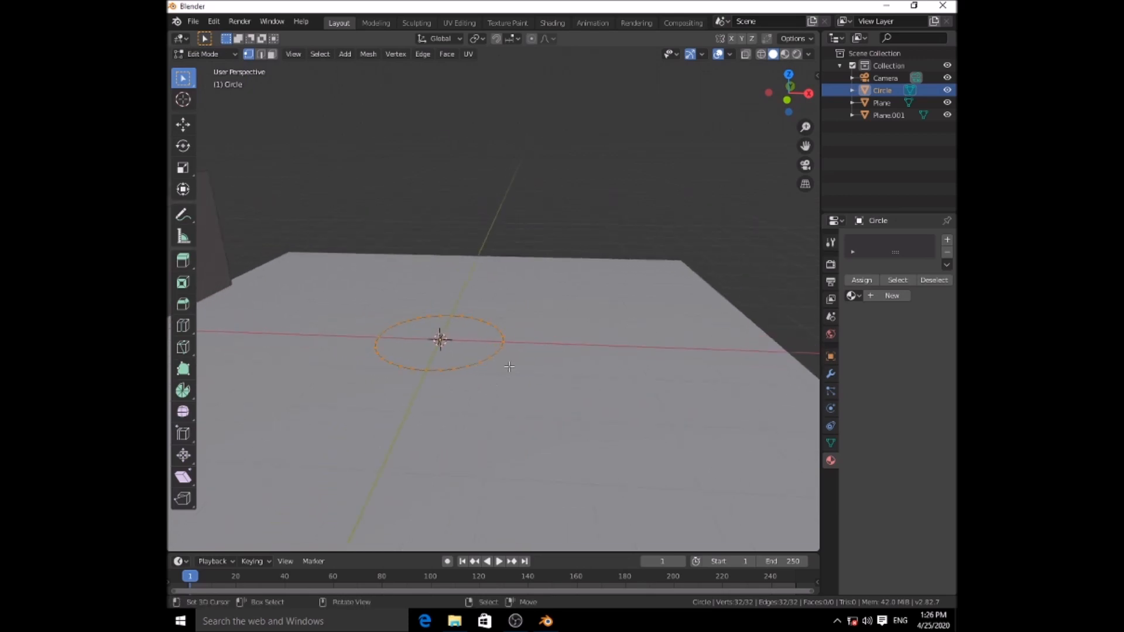
Delete the circle's vertices below the X axis in top view, leaving a half circle.
{"action": "key", "text": "KP_7"}
{"action": "scroll", "coordinate": [510, 367], "scroll_direction": "up", "scroll_amount": 4}
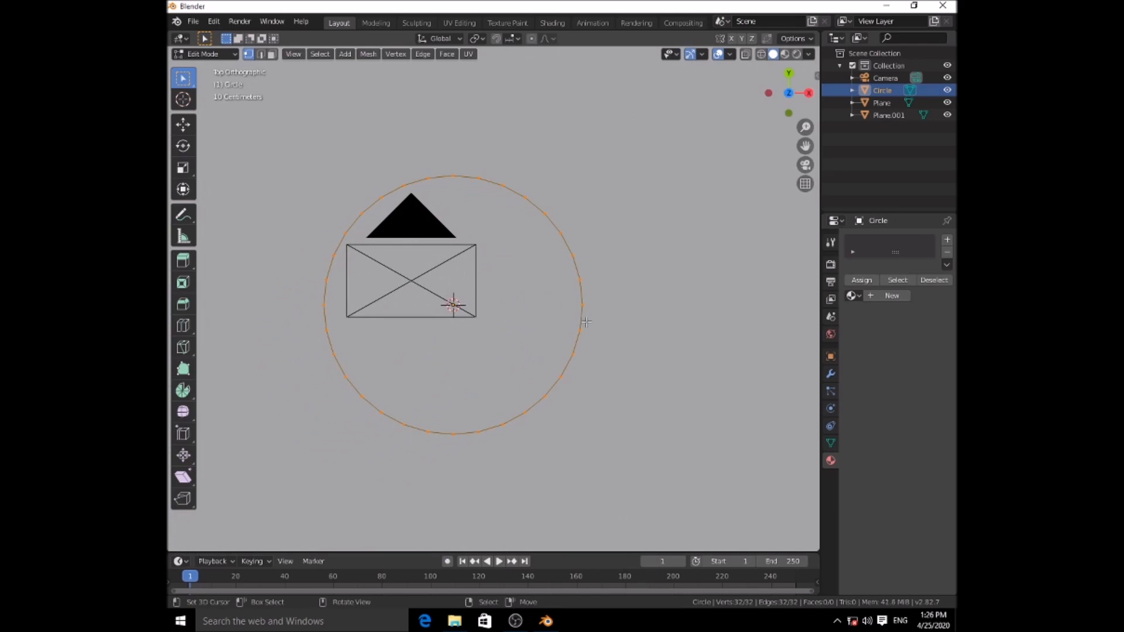
{"action": "left_click", "coordinate": [598, 324]}
{"action": "key", "text": "a"}
{"action": "middle_click_drag", "start_coordinate": [595, 368], "coordinate": [652, 349], "text": "shift"}
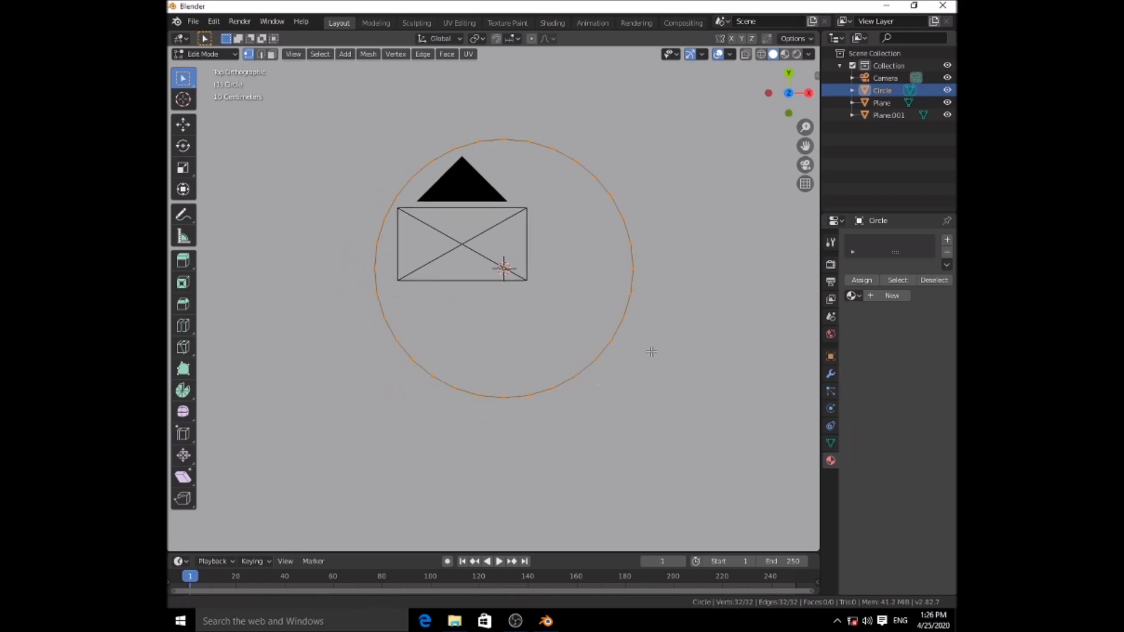
{"action": "left_click", "coordinate": [529, 346]}
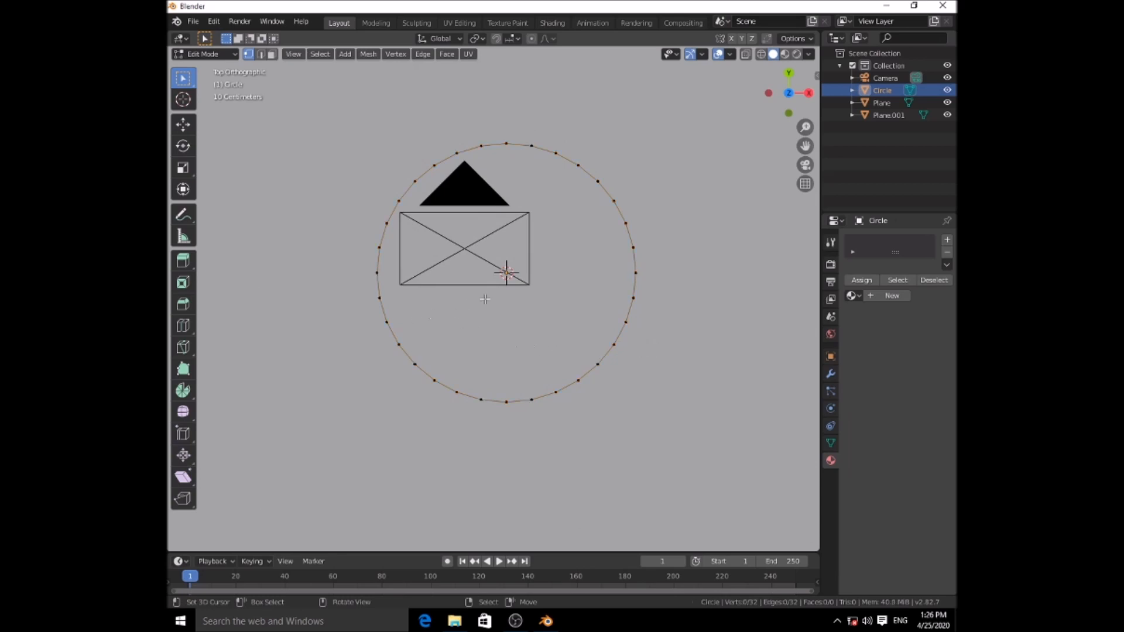
{"action": "left_click_drag", "start_coordinate": [317, 275], "coordinate": [690, 450]}
{"action": "key", "text": "x"}
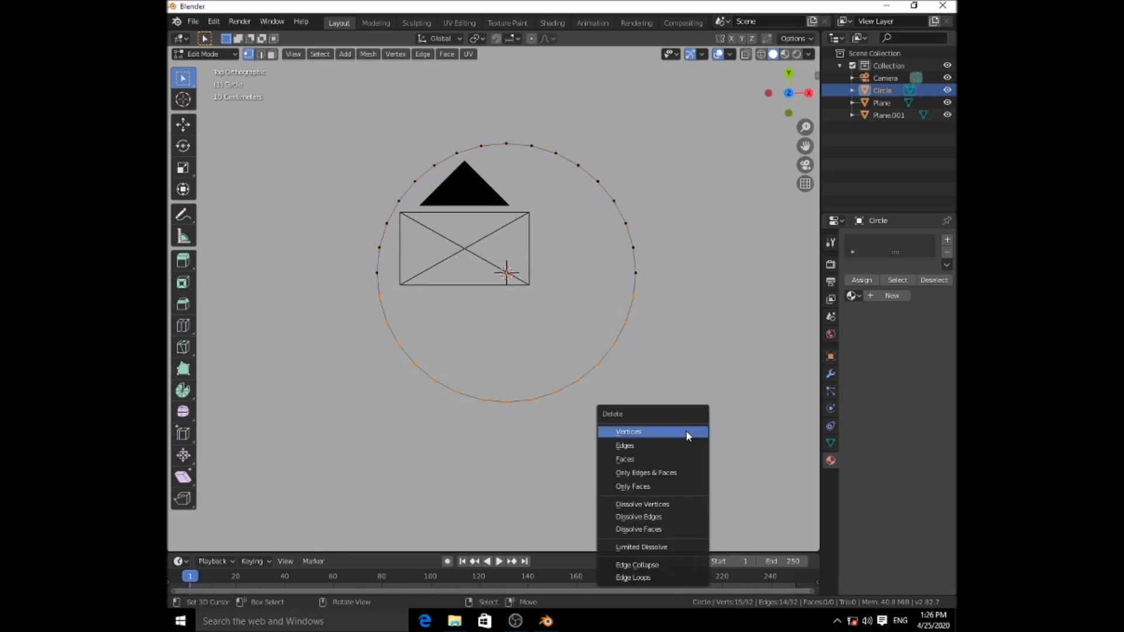
{"action": "left_click", "coordinate": [687, 434]}
Extrude the whole half circle about 0.36 m upward along the global Z axis into a curved wall.
{"action": "middle_click_drag", "start_coordinate": [680, 387], "coordinate": [599, 427], "text": "shift"}
{"action": "middle_click_drag", "start_coordinate": [673, 408], "coordinate": [554, 340]}
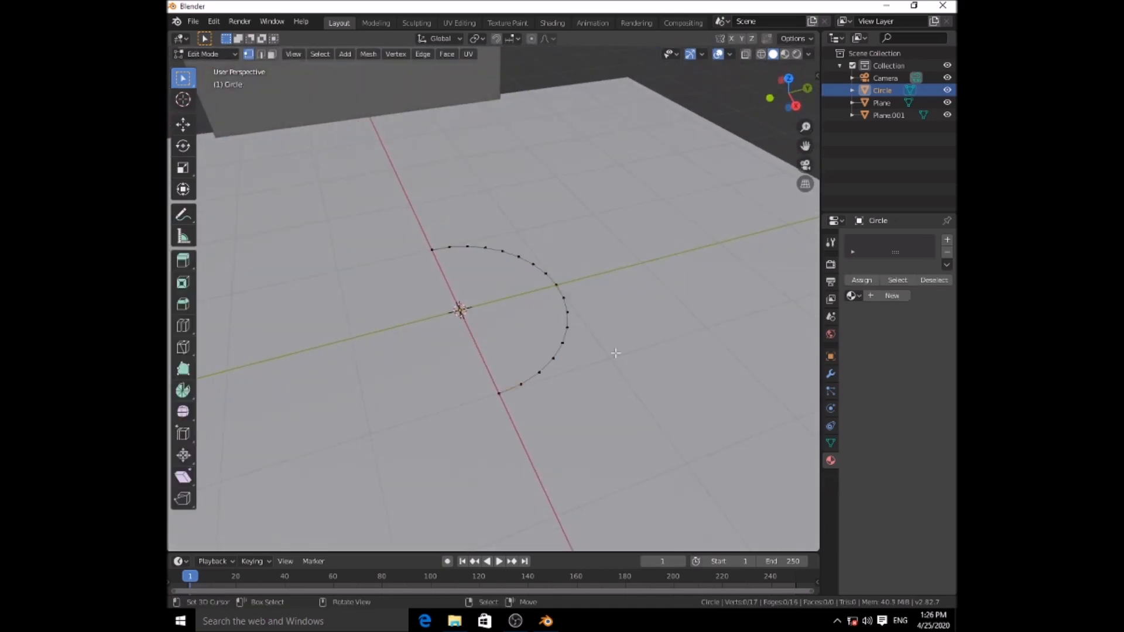
{"action": "key", "text": "a"}
{"action": "key", "text": "e"}
{"action": "key", "text": "z"}
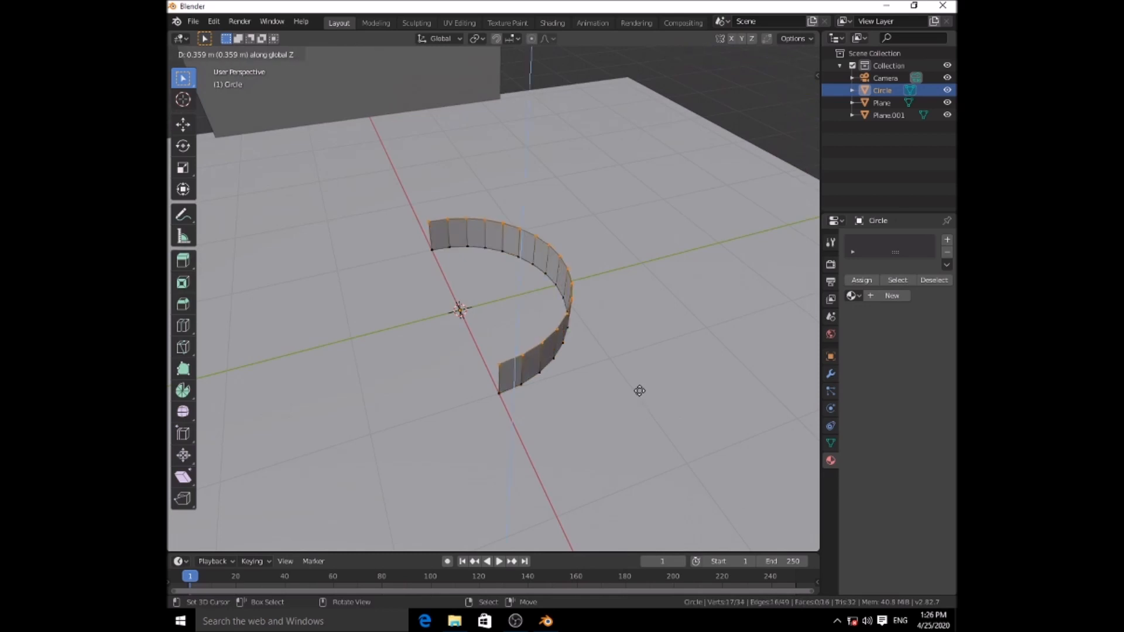
{"action": "left_click", "coordinate": [639, 391]}
Leave Edit Mode and delete the extruded half-circle object.
{"action": "key", "text": "Tab"}
{"action": "middle_click_drag", "start_coordinate": [640, 392], "coordinate": [506, 361]}
{"action": "key", "text": "Tab"}
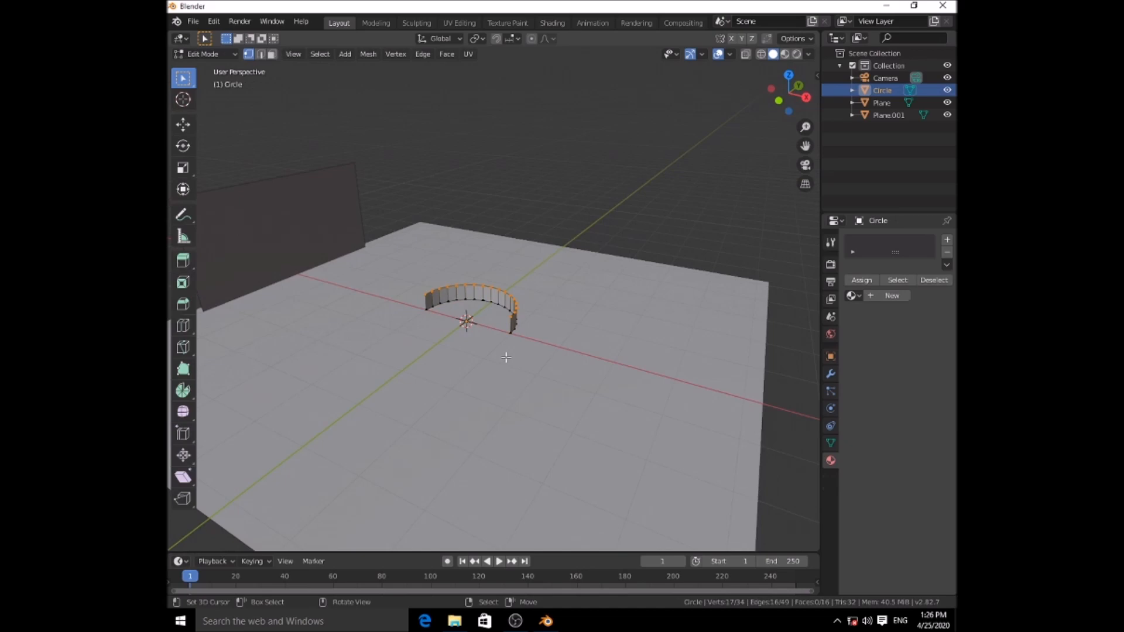
{"action": "key", "text": "Tab"}
{"action": "key", "text": "Delete"}
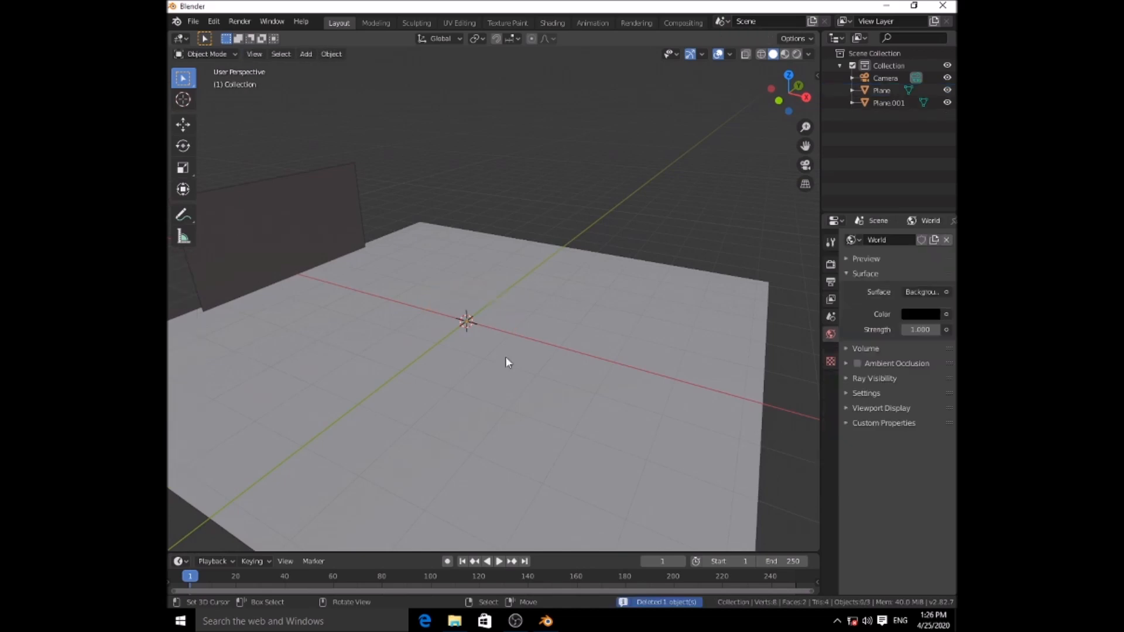
Add a new circle mesh at the world origin.
{"action": "key", "text": "shift+a"}
{"action": "mouse_move", "coordinate": [524, 358]}
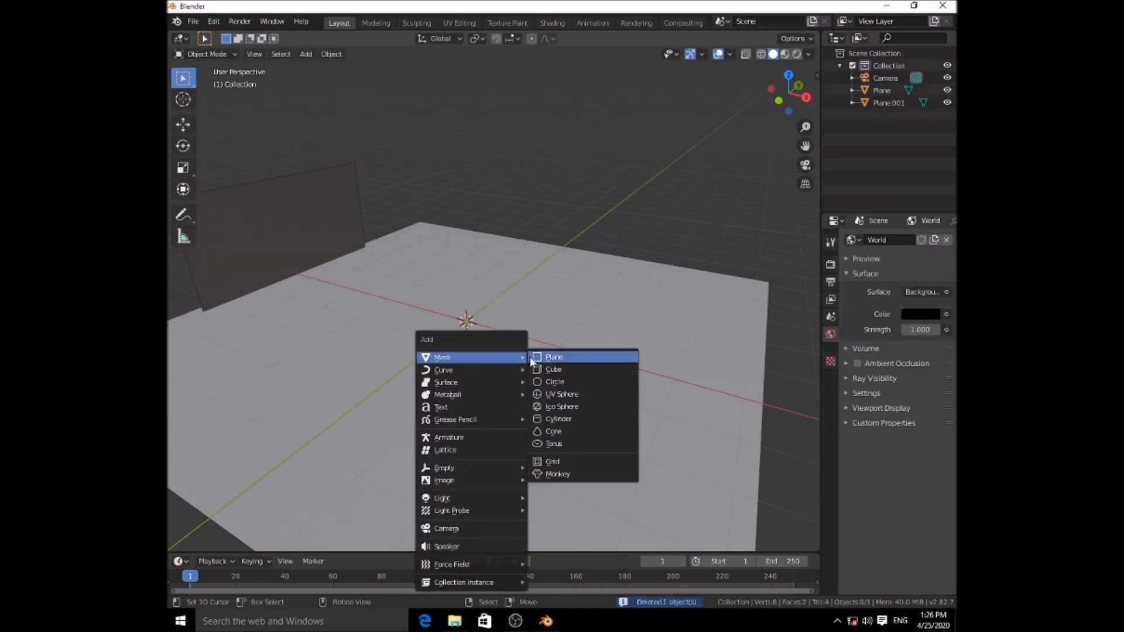
{"action": "left_click", "coordinate": [554, 382]}
{"action": "scroll", "coordinate": [523, 350], "scroll_direction": "up", "scroll_amount": 2}
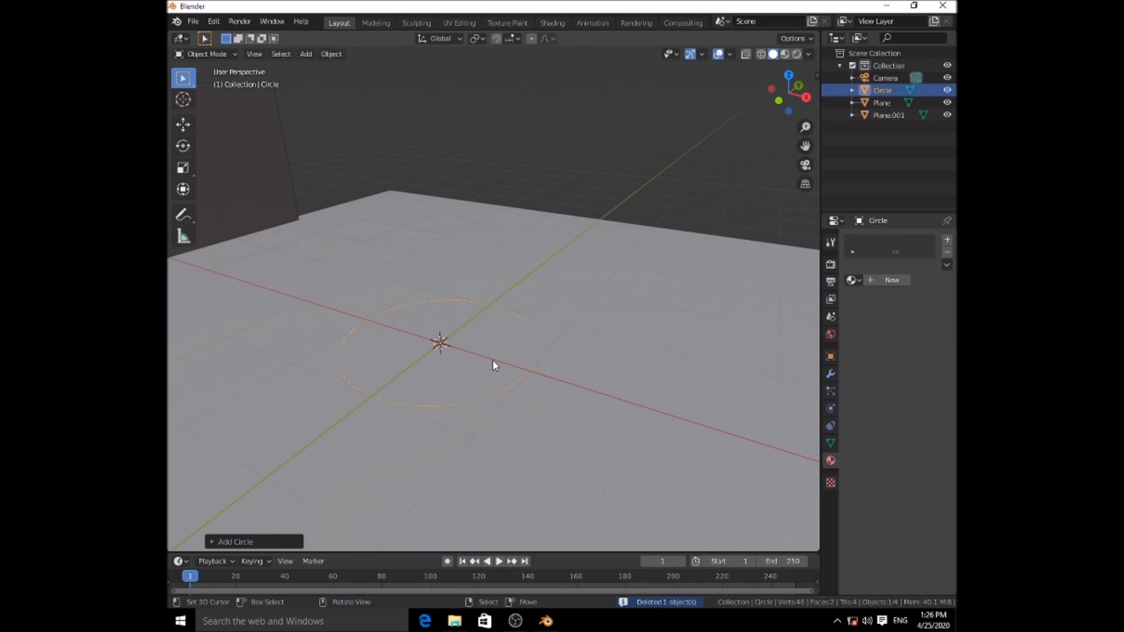
Rotate the new circle 90° about the Y axis so it stands upright, facing along the X axis.
{"action": "key", "text": "r"}
{"action": "type", "text": "x90"}
{"action": "key", "text": "Return"}
{"action": "scroll", "coordinate": [493, 360], "scroll_direction": "down", "scroll_amount": 1}
{"action": "scroll", "coordinate": [496, 364], "scroll_direction": "down", "scroll_amount": 3}
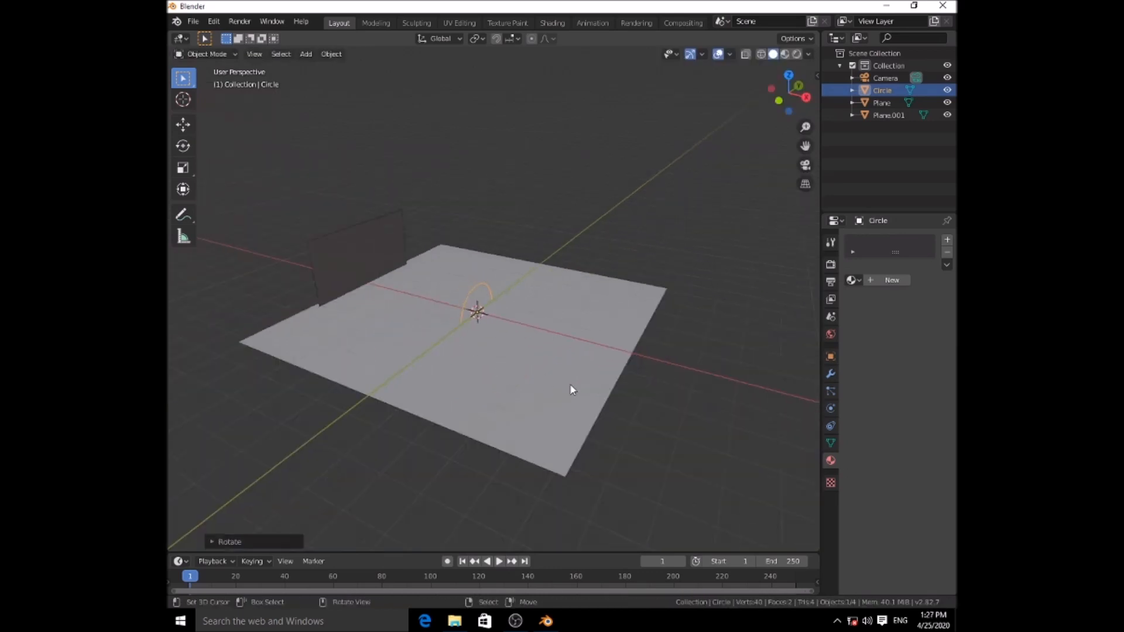
Raise the upright circle along the global Z axis until it clears the ground plane.
{"action": "key", "text": "g"}
{"action": "key", "text": "z"}
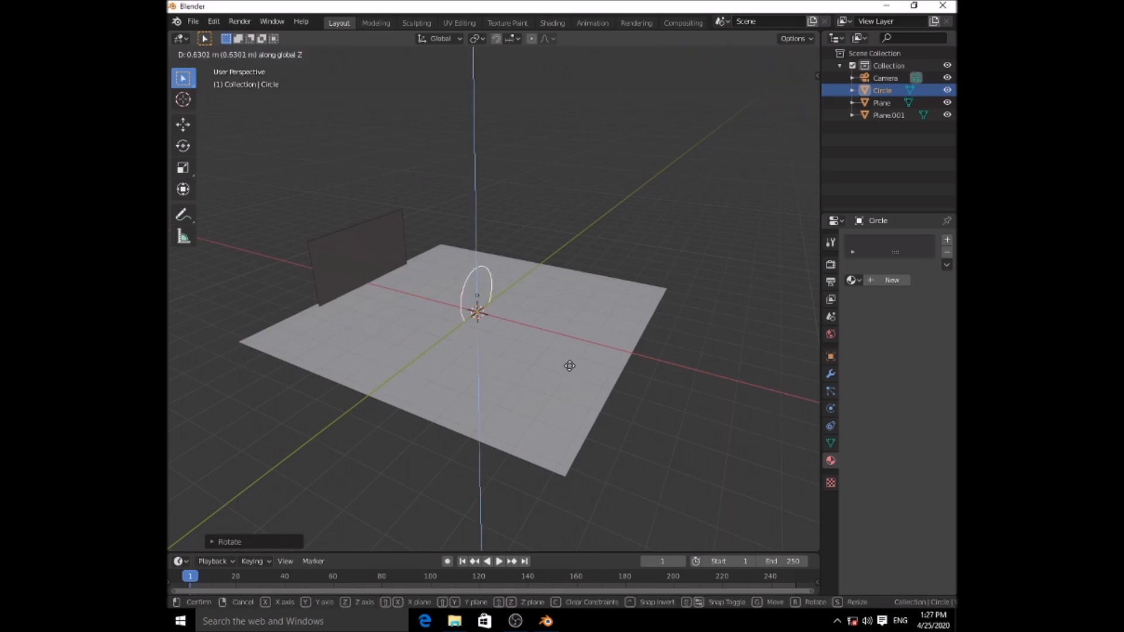
{"action": "left_click", "coordinate": [565, 345]}
{"action": "scroll", "coordinate": [479, 299], "scroll_direction": "up", "scroll_amount": 4}
{"action": "mouse_move", "coordinate": [480, 322]}
{"action": "middle_mouse_down"}
{"action": "mouse_move", "coordinate": [539, 306]}
{"action": "mouse_move", "coordinate": [612, 316]}
{"action": "mouse_move", "coordinate": [487, 314]}
{"action": "middle_mouse_up"}
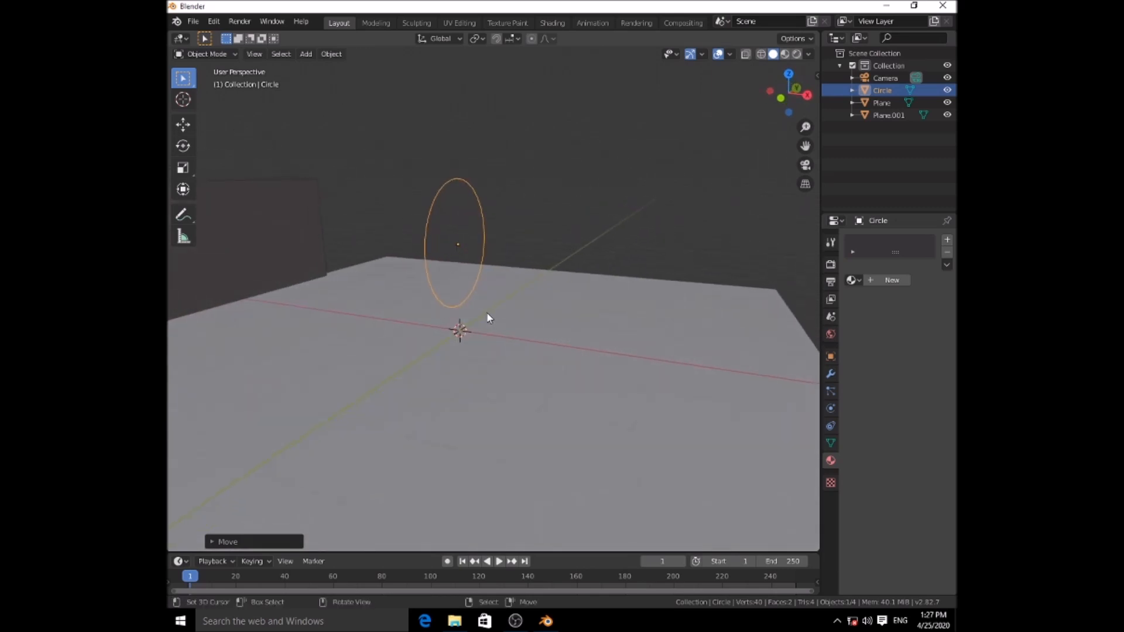
Enter Edit Mode on the circle and scale all its vertices down uniformly to a small ring above the ground plane.
{"action": "key", "text": "Tab"}
{"action": "scroll", "coordinate": [513, 290], "scroll_direction": "down", "scroll_amount": 3}
{"action": "key", "text": "s"}
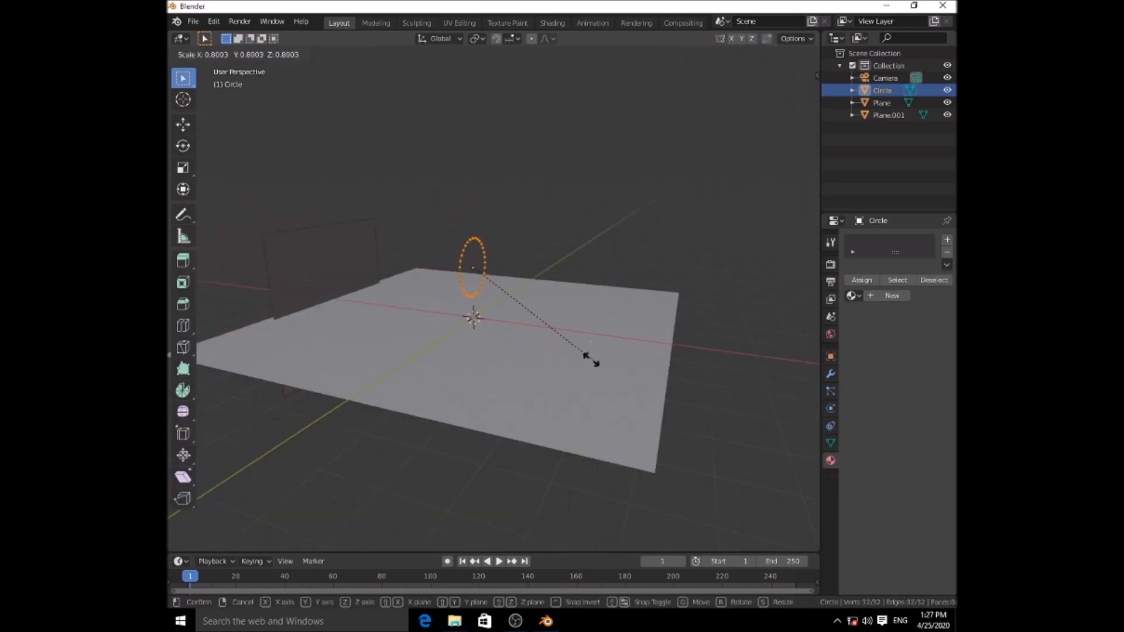
{"action": "left_click", "coordinate": [503, 316]}
Extrude the ring along the global X axis into a long tube reaching past the edge of the ground plane.
{"action": "scroll", "coordinate": [484, 284], "scroll_direction": "up", "scroll_amount": 2}
{"action": "middle_click_drag", "start_coordinate": [484, 284], "coordinate": [515, 346]}
{"action": "key", "text": "e"}
{"action": "key", "text": "x"}
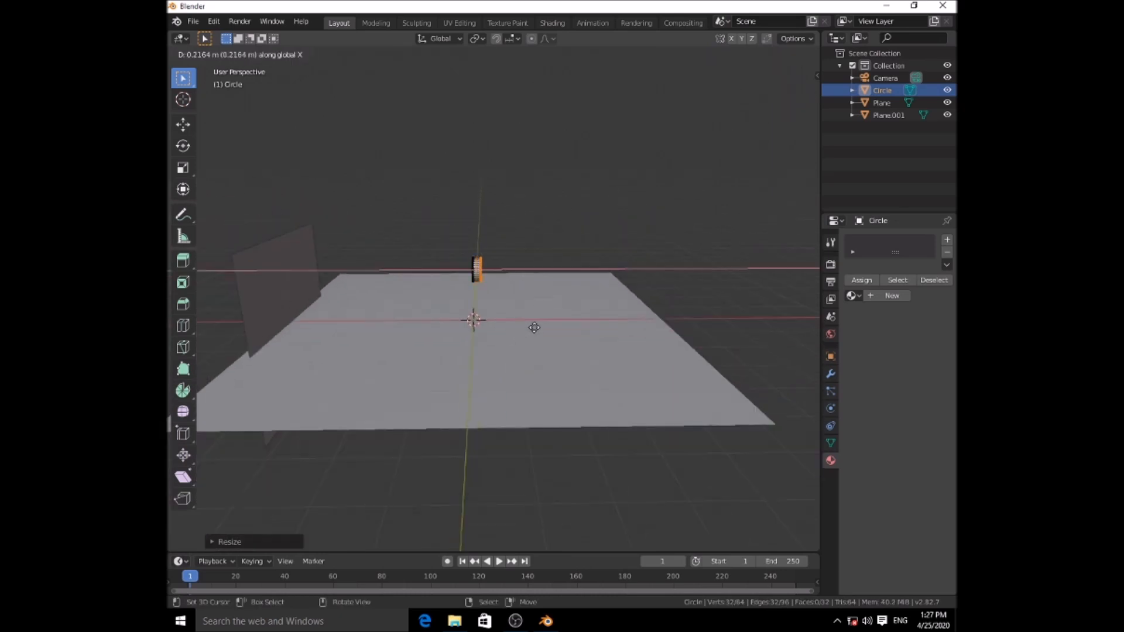
{"action": "left_click", "coordinate": [784, 311]}
Scale the extruded end ring down to about 0.09 so the tube tapers to a narrow tip.
{"action": "middle_click_drag", "start_coordinate": [777, 316], "coordinate": [610, 362]}
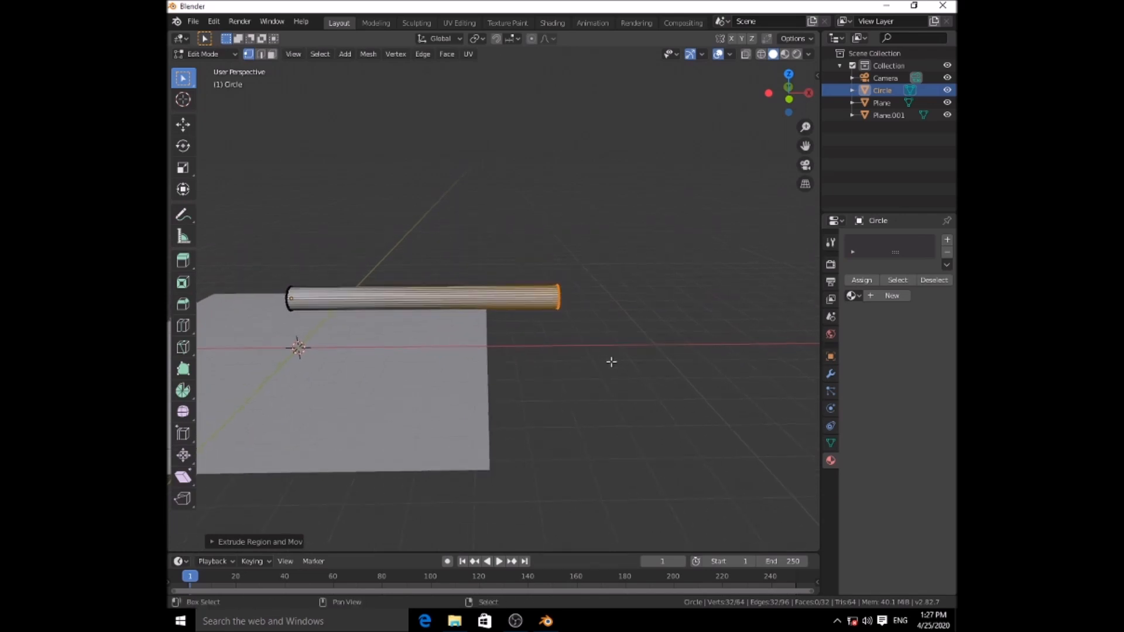
{"action": "scroll", "coordinate": [644, 369], "scroll_direction": "up", "scroll_amount": 3}
{"action": "key", "text": "s"}
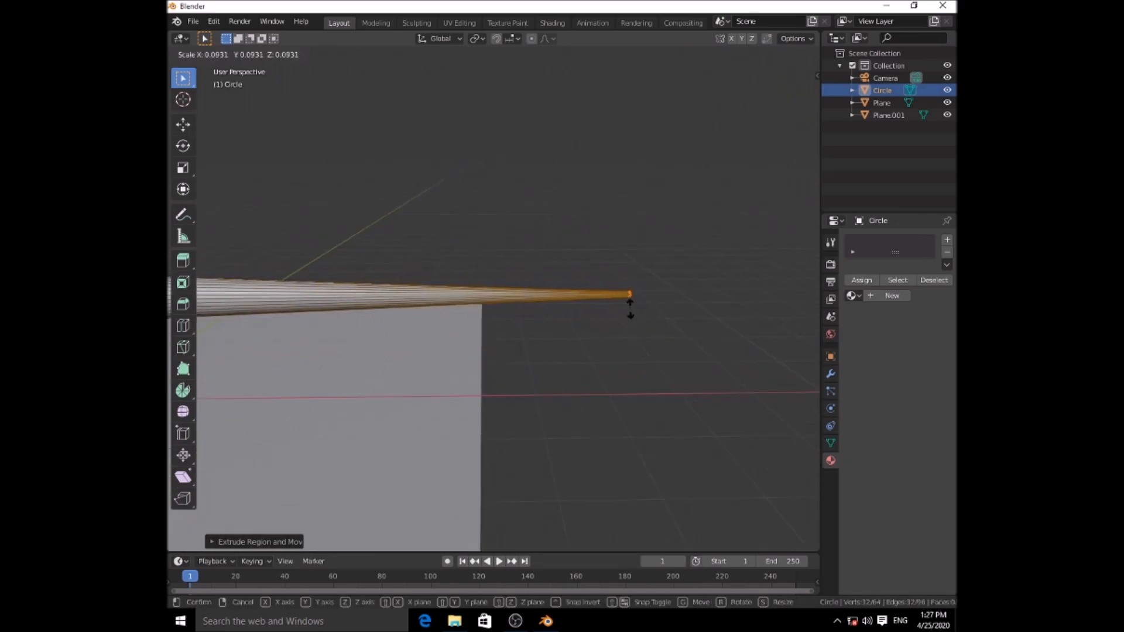
{"action": "left_click", "coordinate": [630, 304]}
{"action": "middle_click_drag", "start_coordinate": [630, 306], "coordinate": [602, 364]}
Add 55 evenly spaced loop cuts around the tapered tube, keeping them unslid.
{"action": "scroll", "coordinate": [377, 380], "scroll_direction": "down", "scroll_amount": 3}
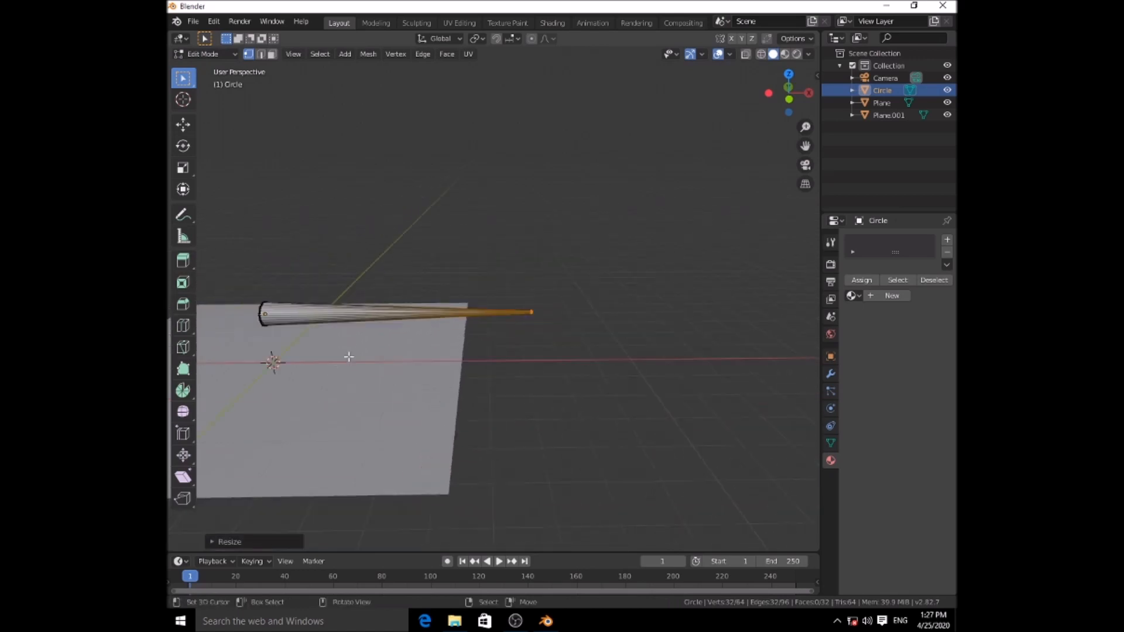
{"action": "middle_click_drag", "start_coordinate": [275, 358], "coordinate": [349, 357]}
{"action": "key", "text": "ctrl+r"}
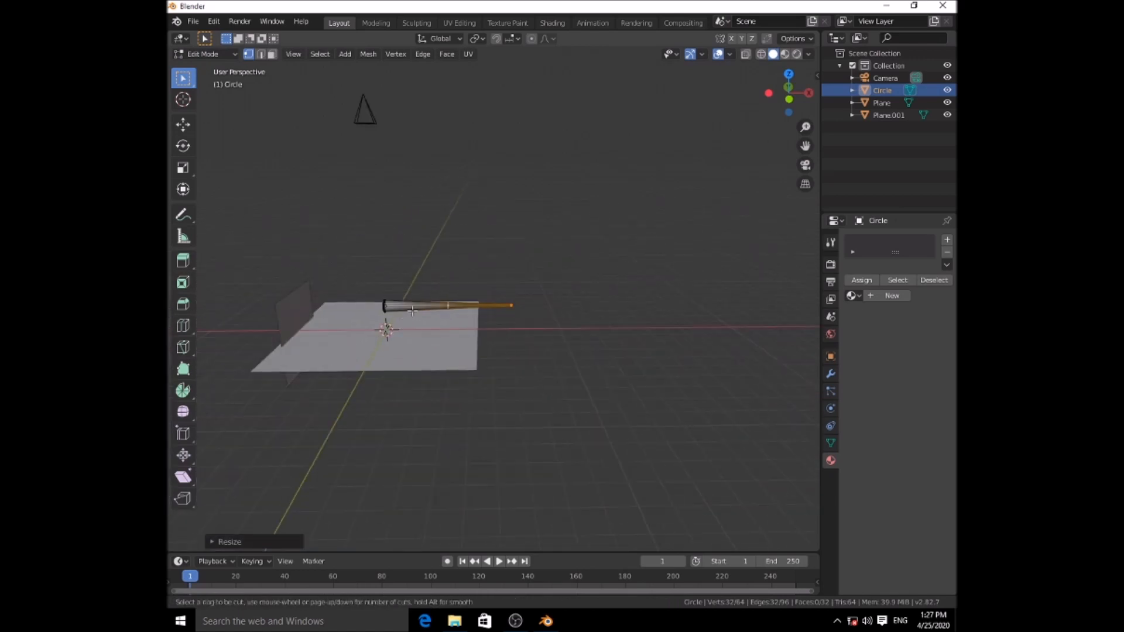
{"action": "scroll", "coordinate": [412, 310], "scroll_direction": "up", "scroll_amount": 18}
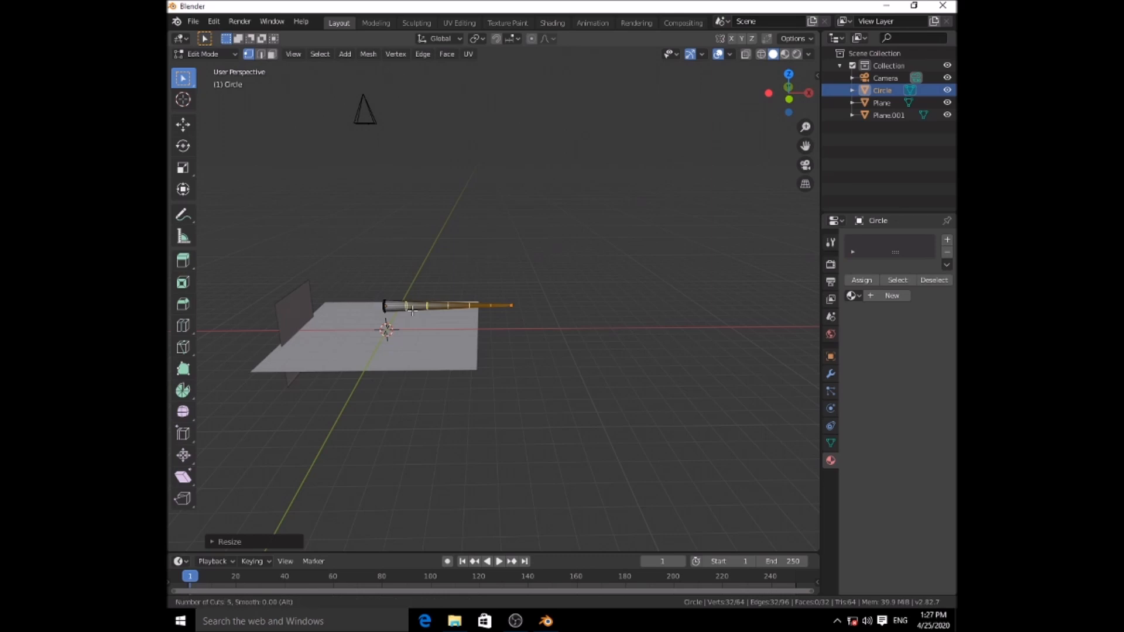
{"action": "scroll", "coordinate": [412, 313], "scroll_direction": "up", "scroll_amount": 20}
{"action": "scroll", "coordinate": [413, 312], "scroll_direction": "up", "scroll_amount": 1}
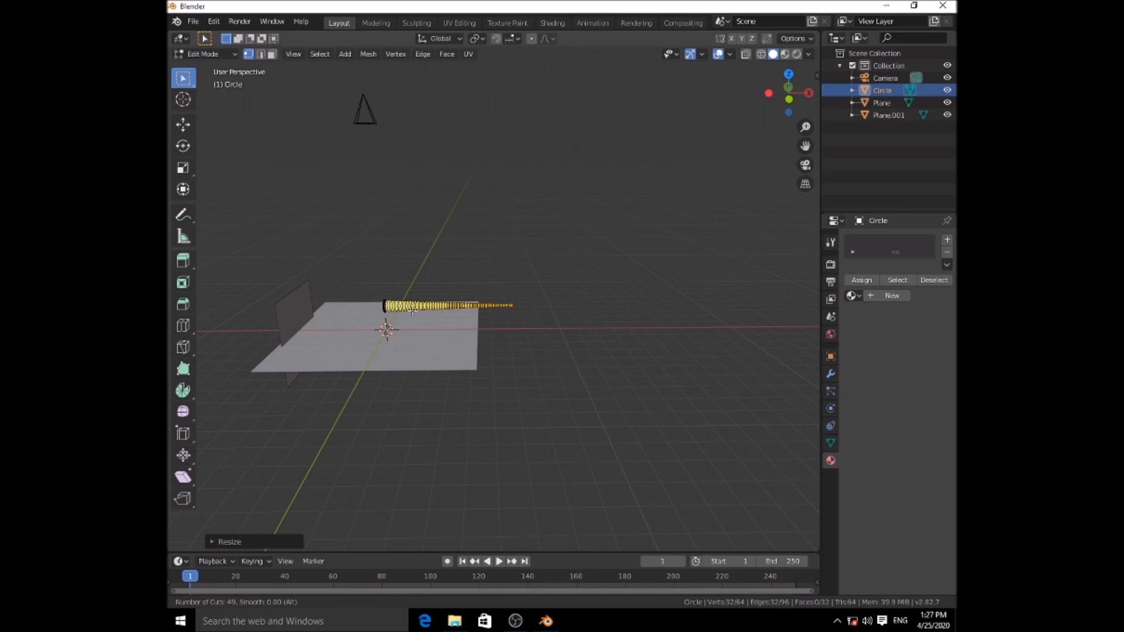
{"action": "left_click", "coordinate": [412, 312]}
{"action": "right_click", "coordinate": [412, 312]}
Select the whole tapered mesh and stretch it about 1.4 times along the global X axis.
{"action": "scroll", "coordinate": [495, 342], "scroll_direction": "up", "scroll_amount": 3}
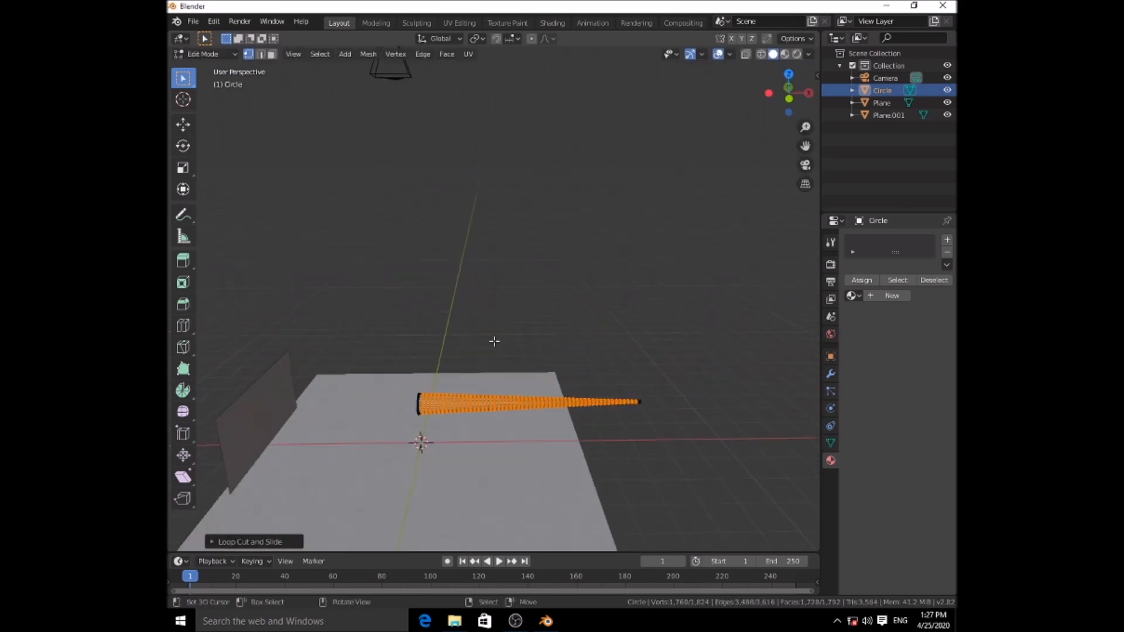
{"action": "scroll", "coordinate": [495, 341], "scroll_direction": "up", "scroll_amount": 3}
{"action": "middle_click_drag", "start_coordinate": [566, 434], "coordinate": [520, 357], "text": "shift"}
{"action": "key", "text": "a"}
{"action": "key", "text": "a"}
{"action": "key", "text": "a"}
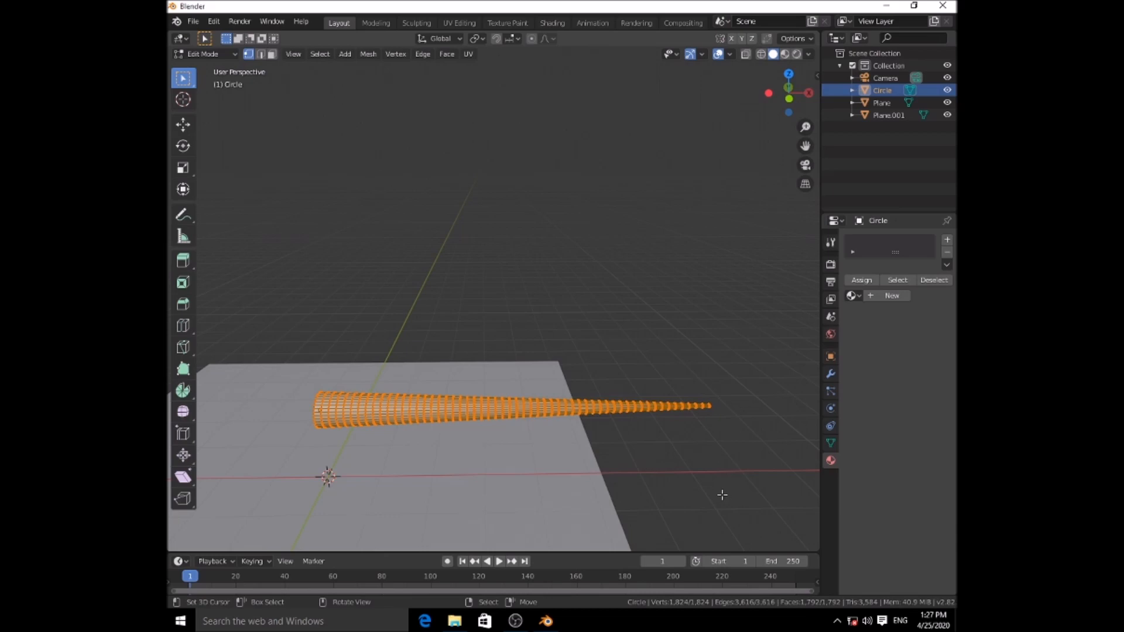
{"action": "key", "text": "s"}
{"action": "key", "text": "x"}
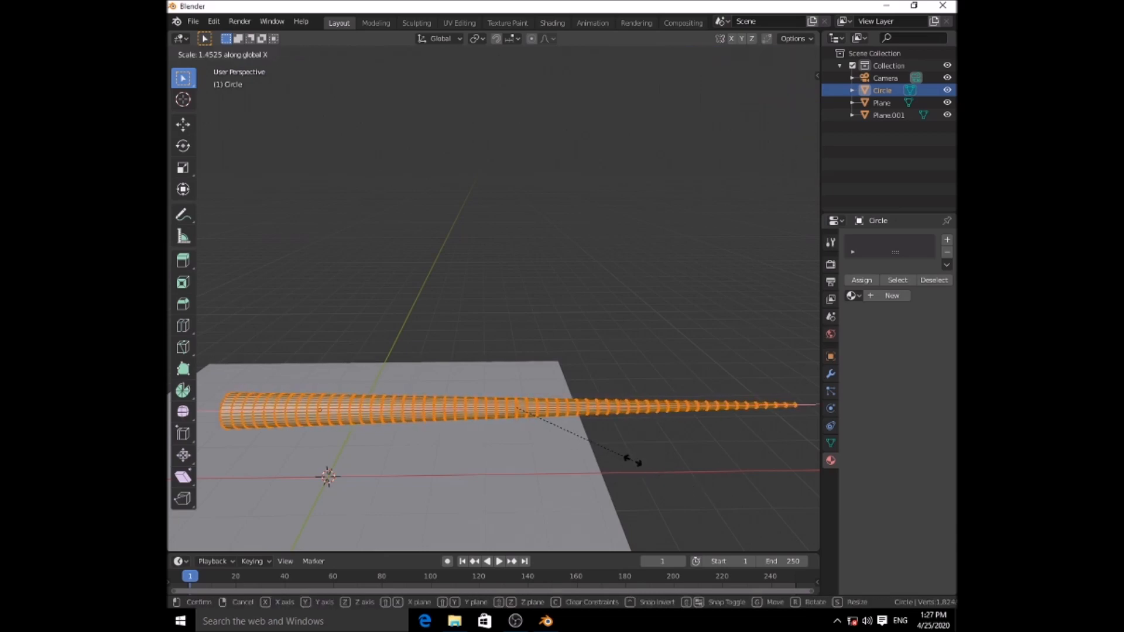
{"action": "left_click", "coordinate": [618, 459]}
Move the whole cone along the global X axis until its wide end sits just beside the world origin.
{"action": "scroll", "coordinate": [586, 445], "scroll_direction": "down", "scroll_amount": 4}
{"action": "key", "text": "g"}
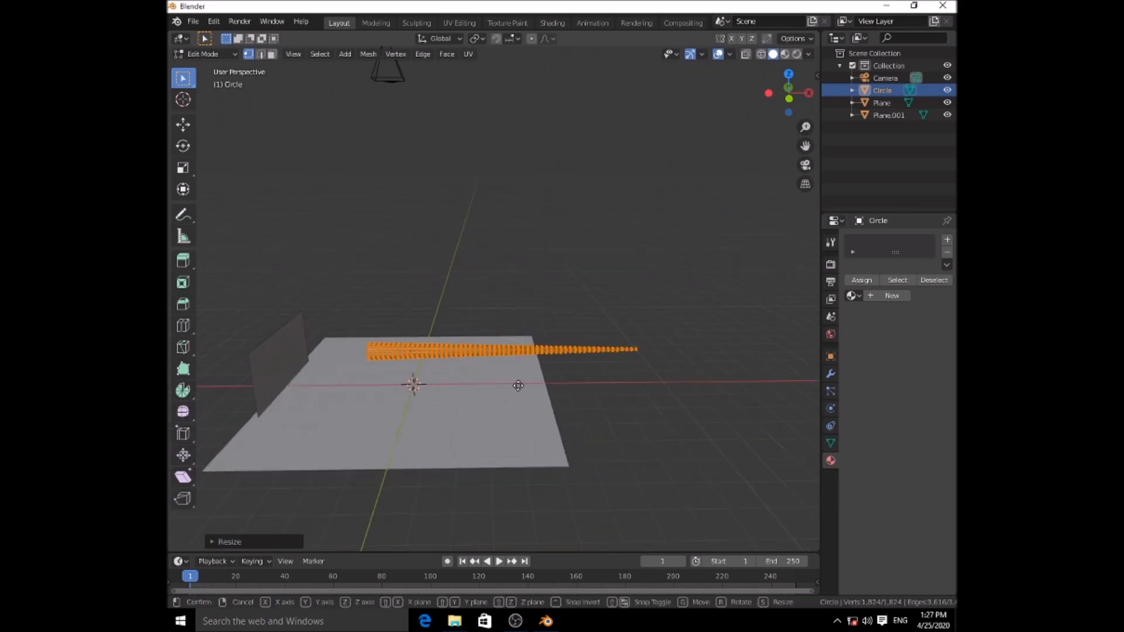
{"action": "key", "text": "z"}
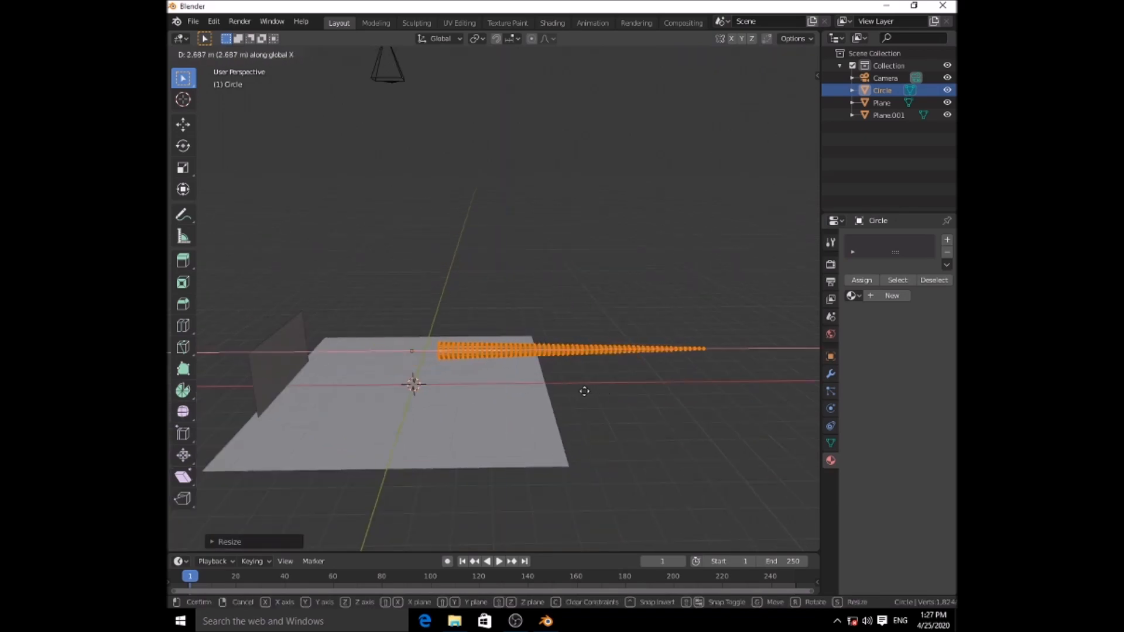
{"action": "left_click", "coordinate": [560, 388]}
{"action": "middle_click_drag", "start_coordinate": [562, 389], "coordinate": [388, 404]}
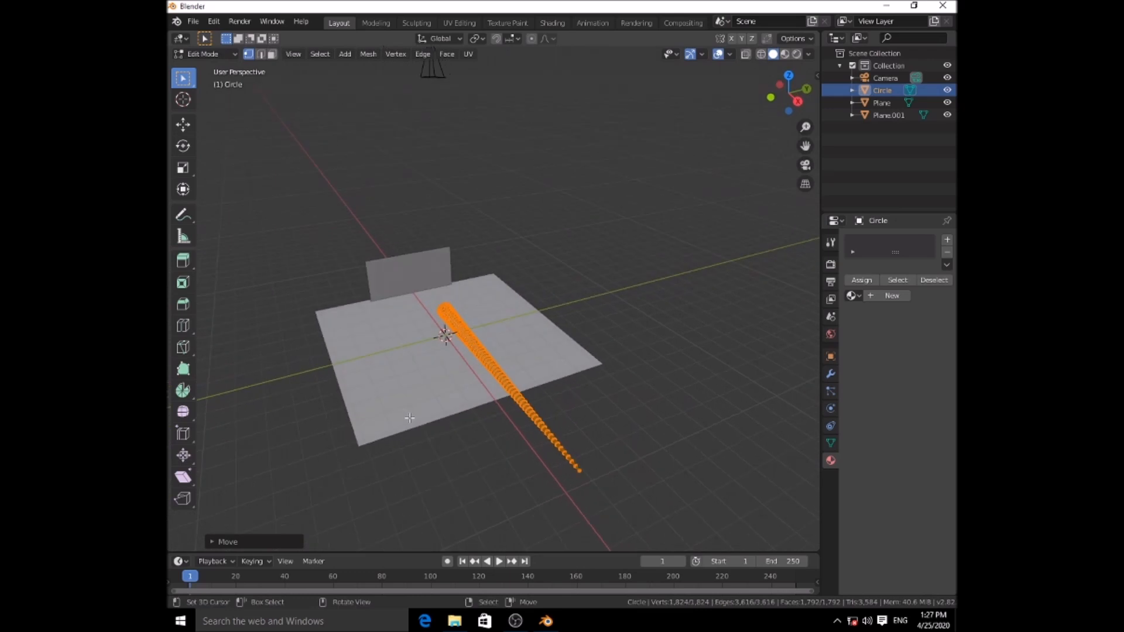
Leave Edit Mode, view the cone from the top and apply Shade Smooth to it.
{"action": "key", "text": "Tab"}
{"action": "scroll", "coordinate": [519, 399], "scroll_direction": "down", "scroll_amount": 2}
{"action": "middle_click_drag", "start_coordinate": [519, 399], "coordinate": [578, 442]}
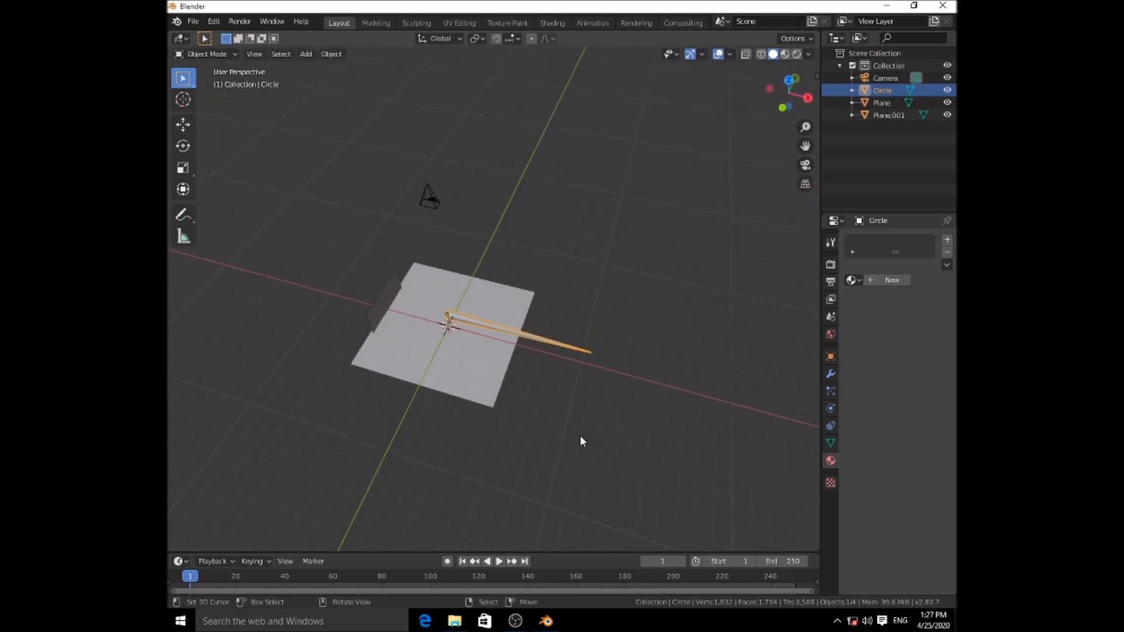
{"action": "key", "text": "KP_7"}
{"action": "scroll", "coordinate": [545, 357], "scroll_direction": "up", "scroll_amount": 8}
{"action": "middle_click_drag", "start_coordinate": [513, 361], "coordinate": [401, 289], "text": "shift"}
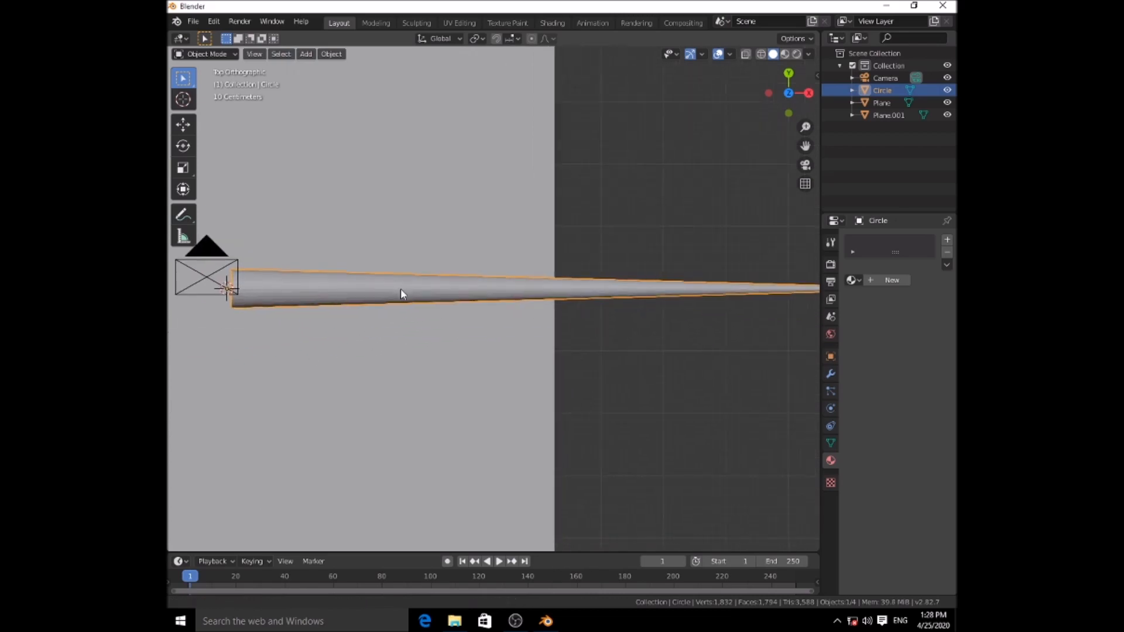
{"action": "scroll", "coordinate": [401, 287], "scroll_direction": "up", "scroll_amount": 1}
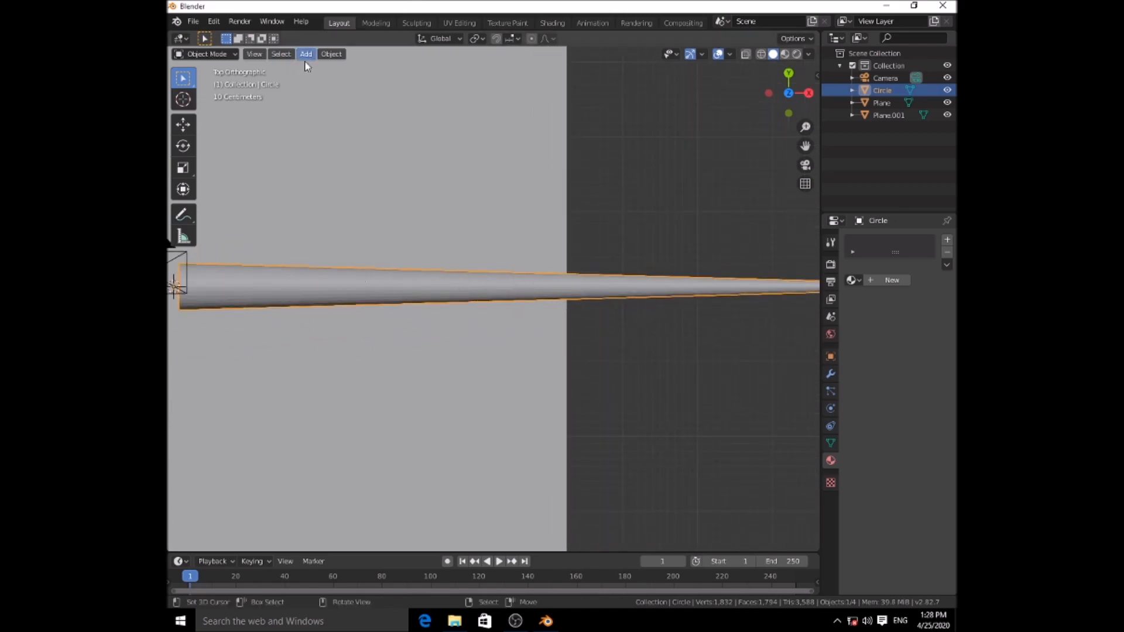
{"action": "left_click", "coordinate": [333, 54]}
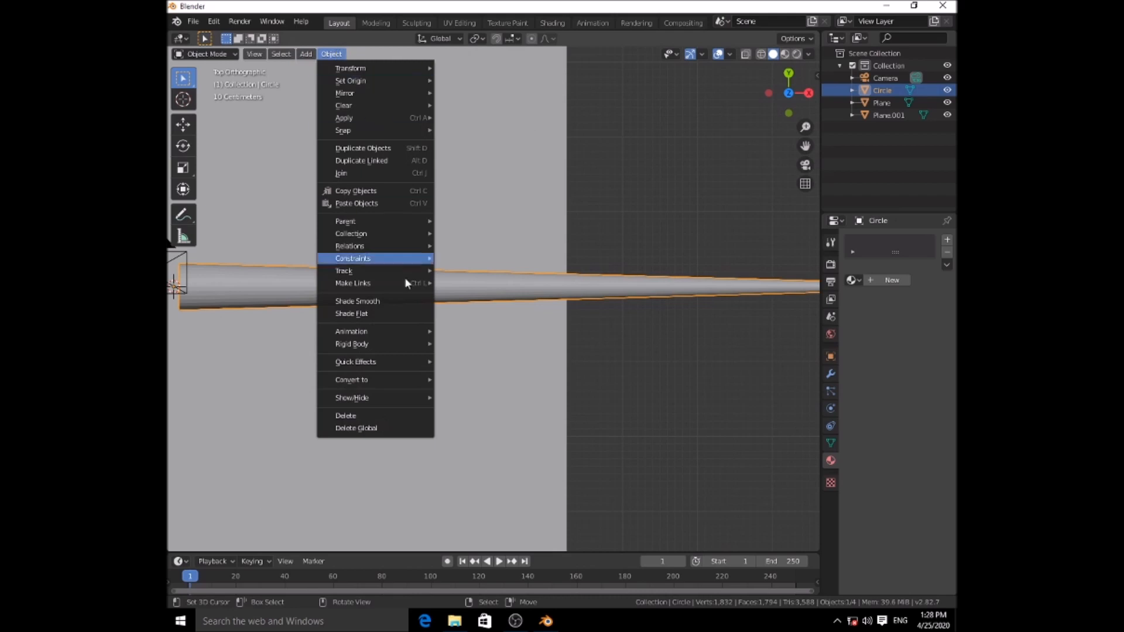
{"action": "left_click", "coordinate": [391, 304]}
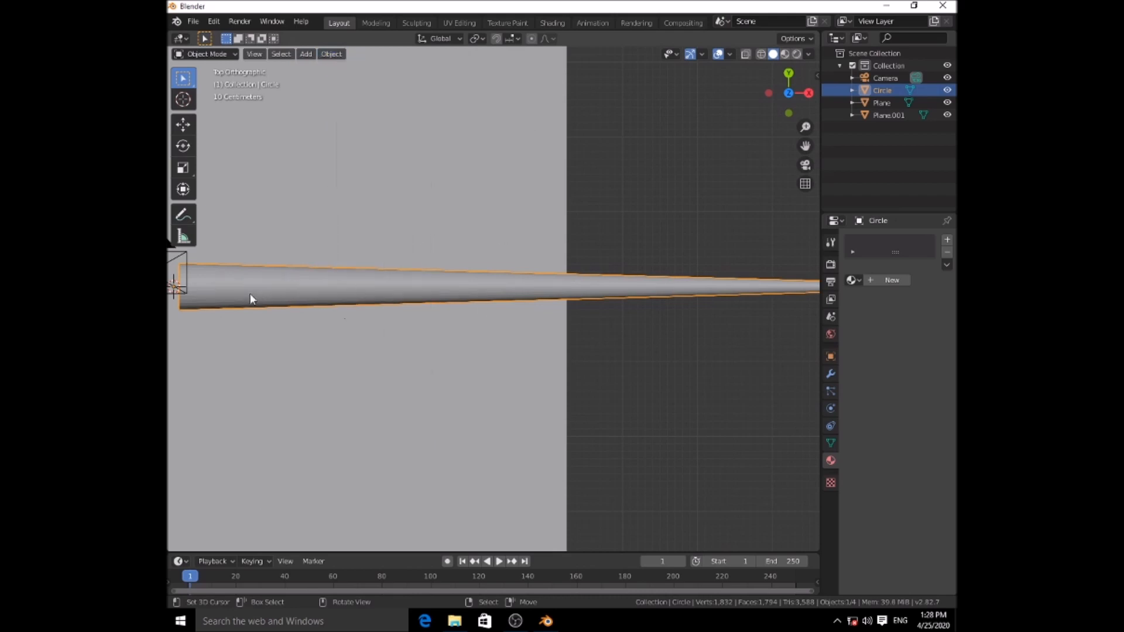
Deselect all of the cone's vertices in Edit Mode and return to Object Mode.
{"action": "scroll", "coordinate": [507, 312], "scroll_direction": "down", "scroll_amount": 2}
{"action": "scroll", "coordinate": [468, 295], "scroll_direction": "up", "scroll_amount": 2}
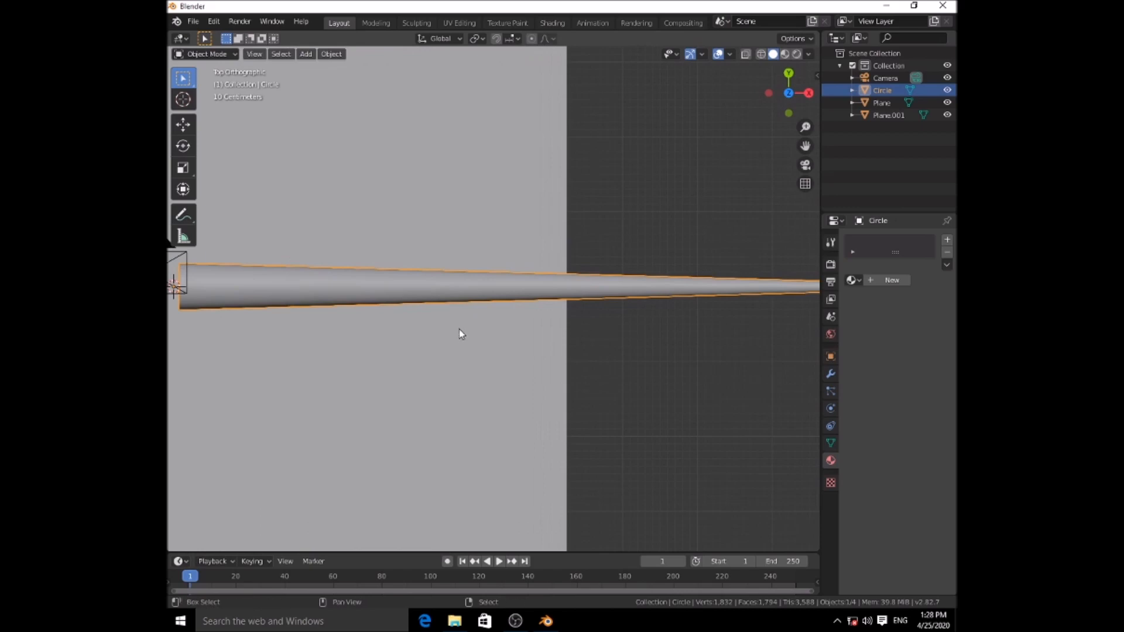
{"action": "middle_click_drag", "start_coordinate": [459, 329], "coordinate": [515, 316], "text": "shift"}
{"action": "key", "text": "Tab"}
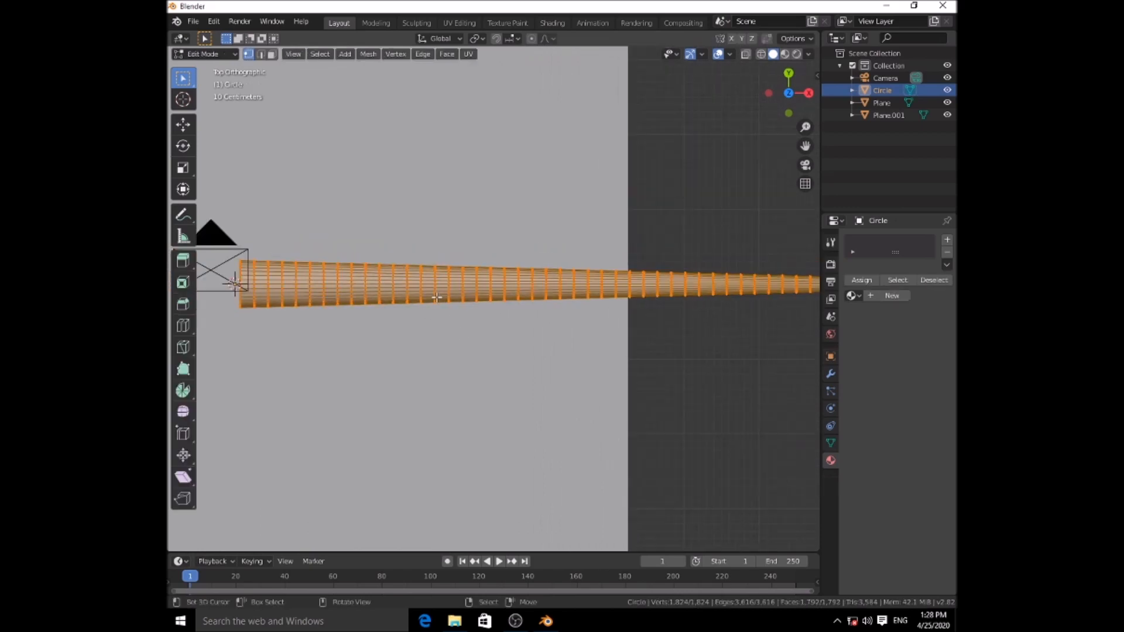
{"action": "key", "text": "alt+a"}
{"action": "key", "text": "Tab"}
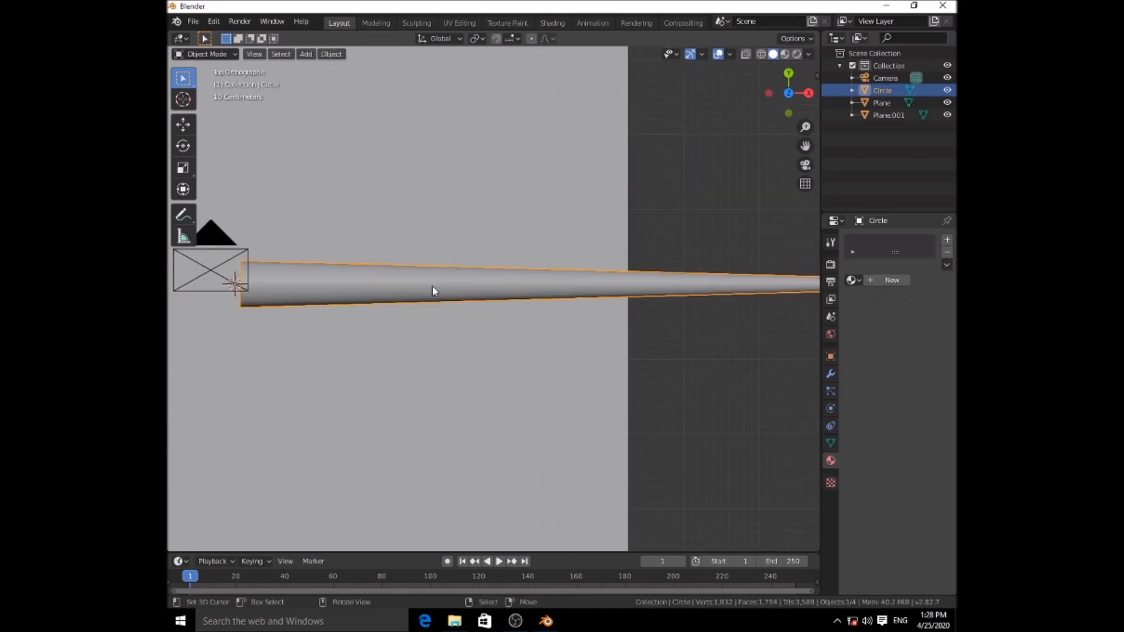
Switch the viewport shading to Wireframe.
{"action": "left_click", "coordinate": [761, 55]}
{"action": "key", "text": "z"}
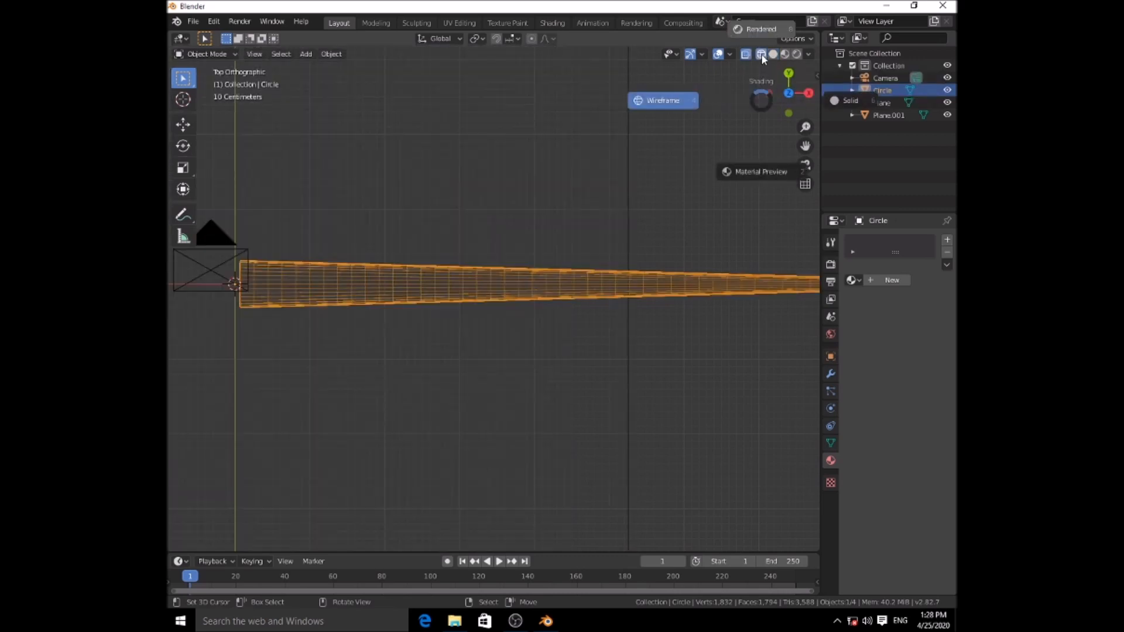
{"action": "left_click", "coordinate": [637, 104]}
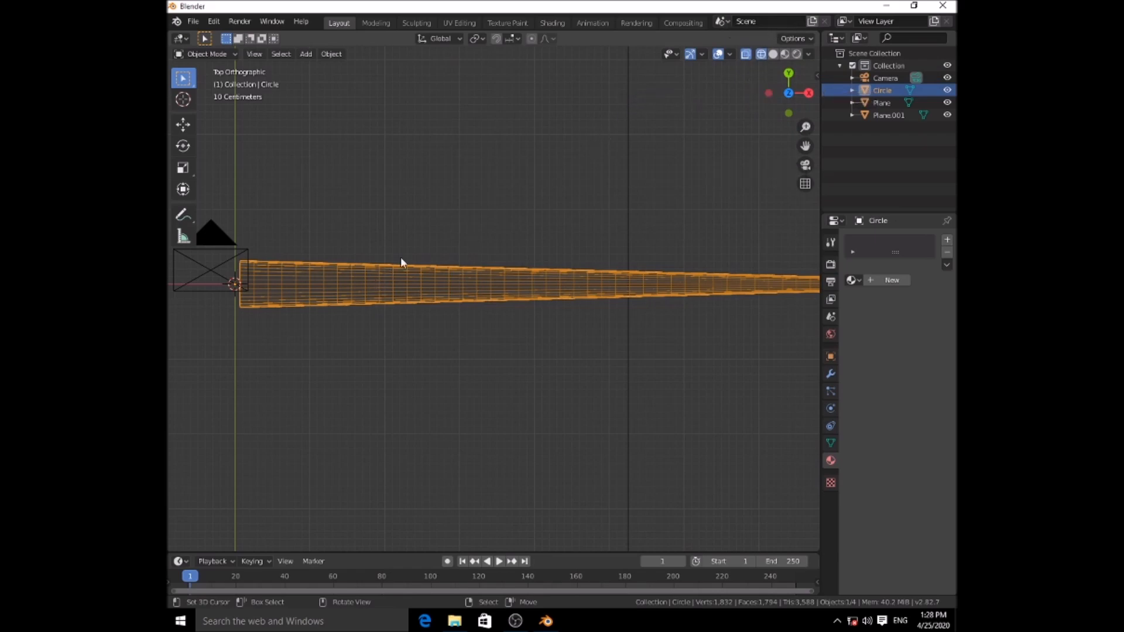
{"action": "key", "text": "z"}
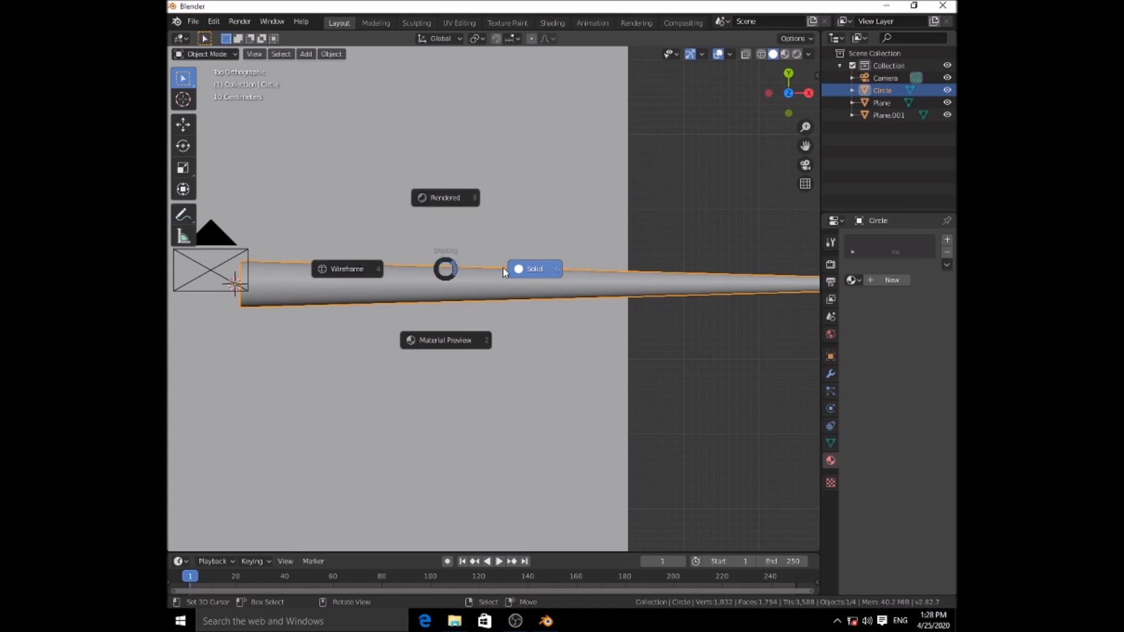
{"action": "left_click", "coordinate": [345, 273]}
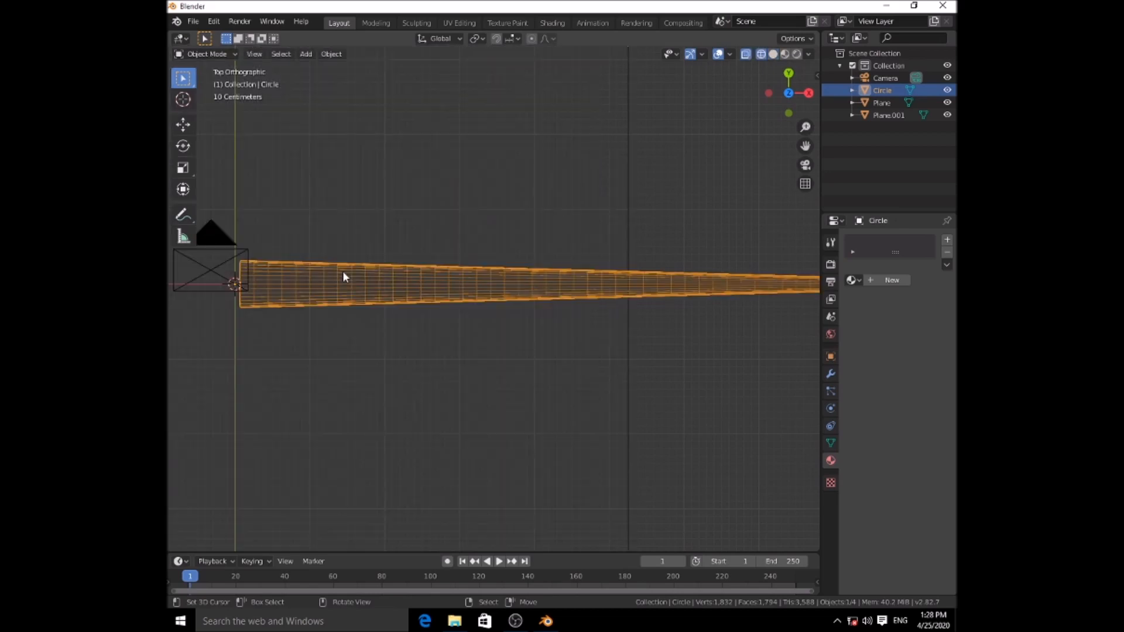
In Edit Mode, undo the accidental vertex move and box-select one full vertex ring about a quarter along the cone from its wide end.
{"action": "scroll", "coordinate": [443, 293], "scroll_direction": "up", "scroll_amount": 2}
{"action": "key", "text": "Tab"}
{"action": "scroll", "coordinate": [433, 298], "scroll_direction": "down", "scroll_amount": 3}
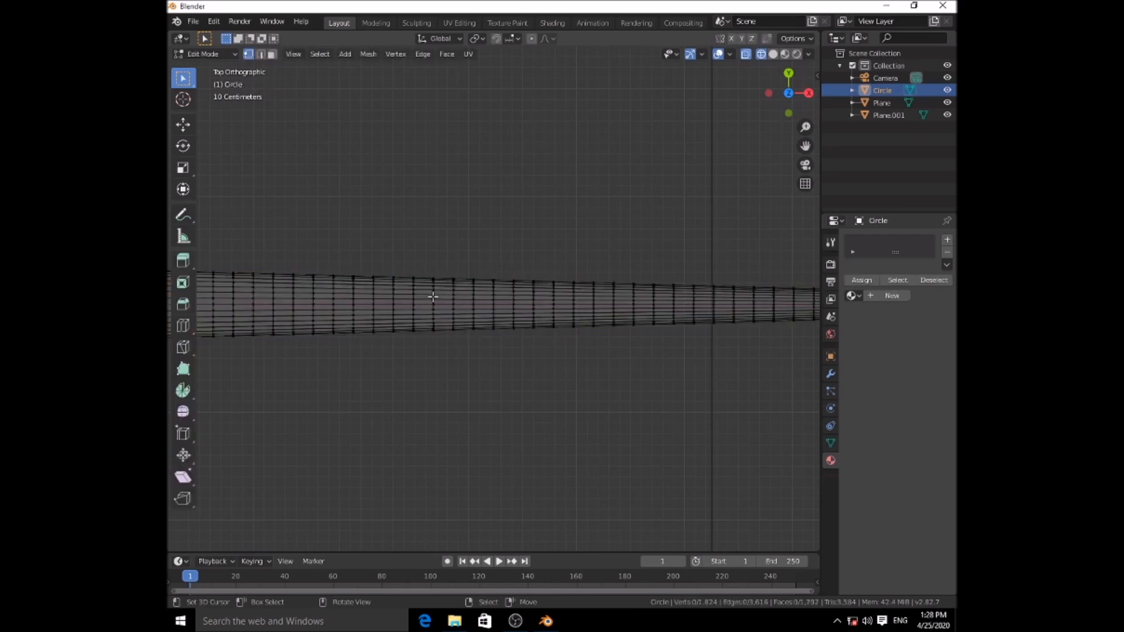
{"action": "mouse_move", "coordinate": [458, 289]}
{"action": "right_mouse_down"}
{"action": "mouse_move", "coordinate": [464, 330]}
{"action": "mouse_move", "coordinate": [460, 295]}
{"action": "right_mouse_up"}
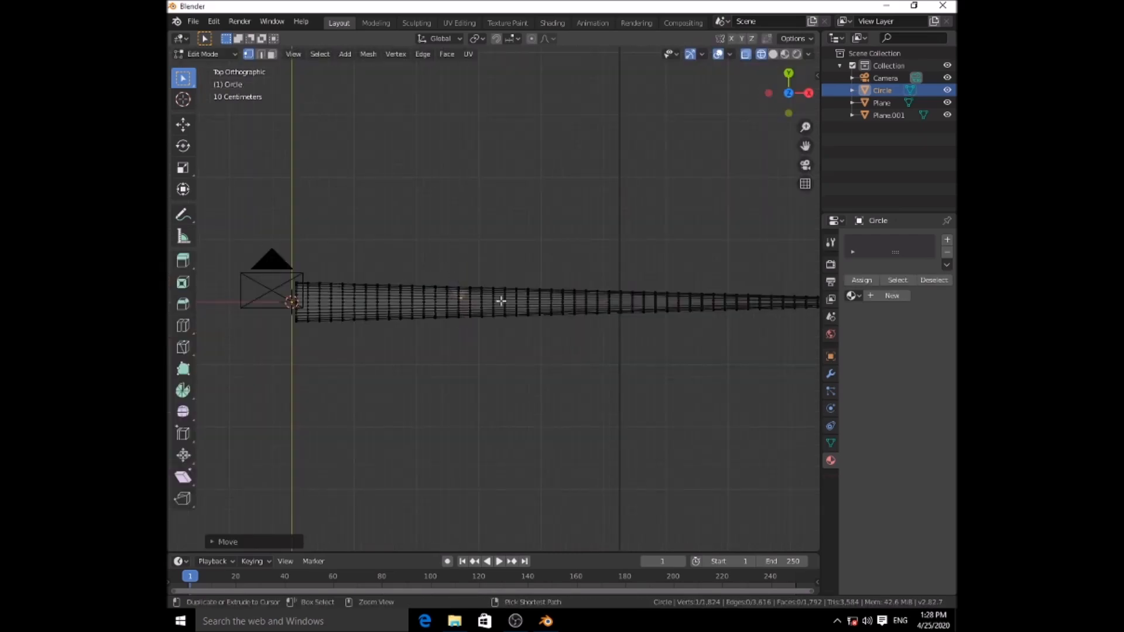
{"action": "key", "text": "ctrl+z"}
{"action": "key", "text": "b"}
{"action": "left_click_drag", "start_coordinate": [454, 269], "coordinate": [463, 348]}
{"action": "middle_click_drag", "start_coordinate": [482, 343], "coordinate": [526, 440]}
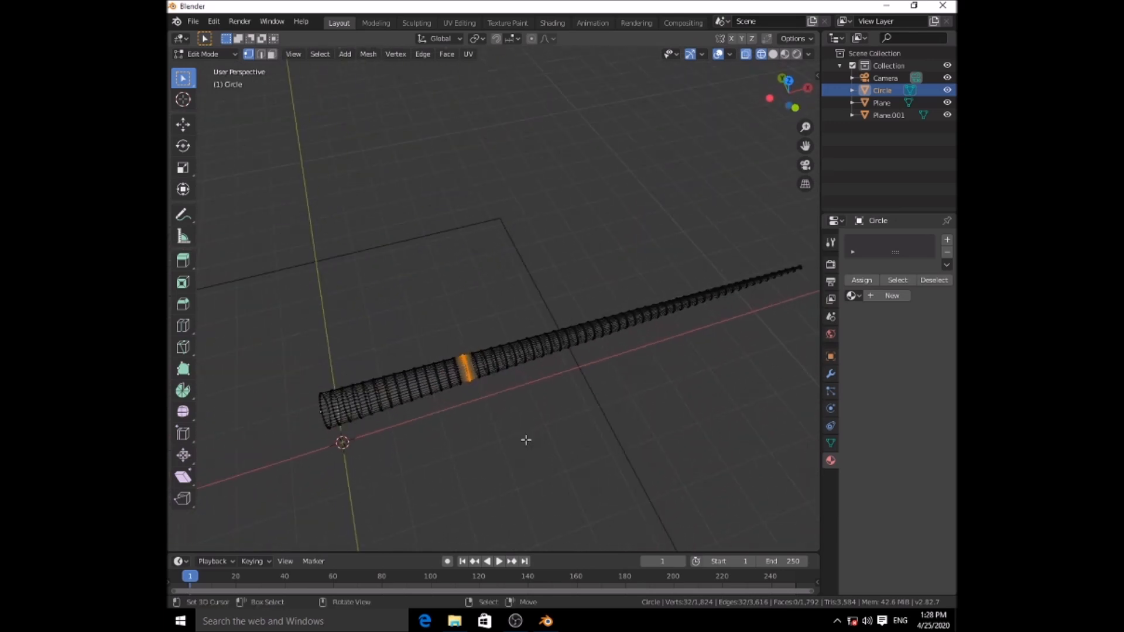
{"action": "key", "text": "KP_7"}
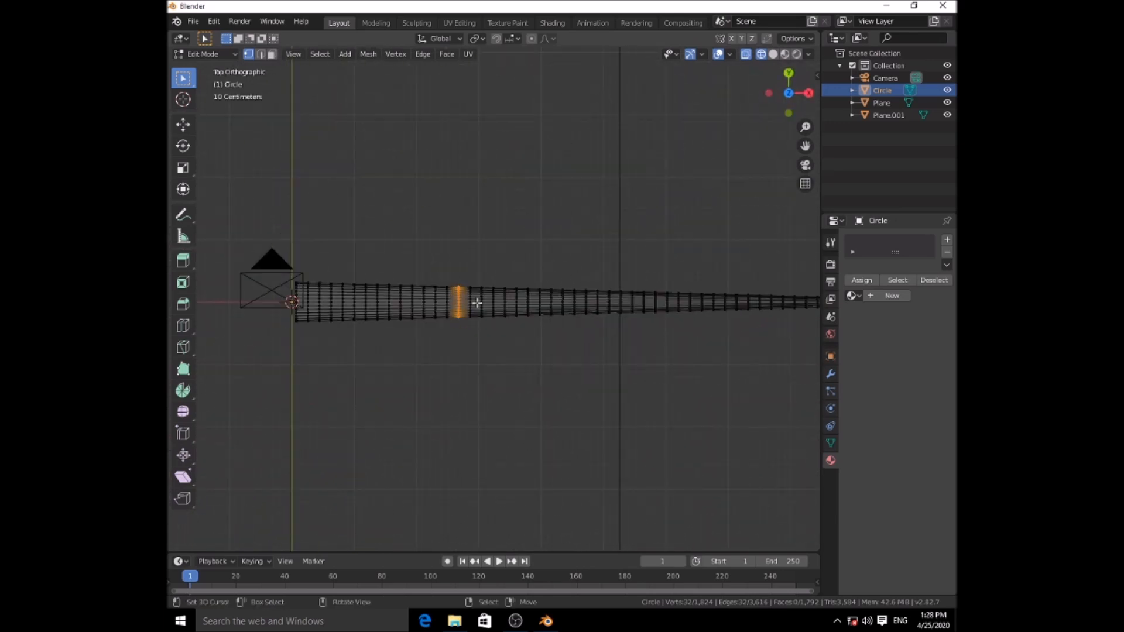
Return the viewport to Solid shading and deselect all of the cone's vertices.
{"action": "key", "text": "z"}
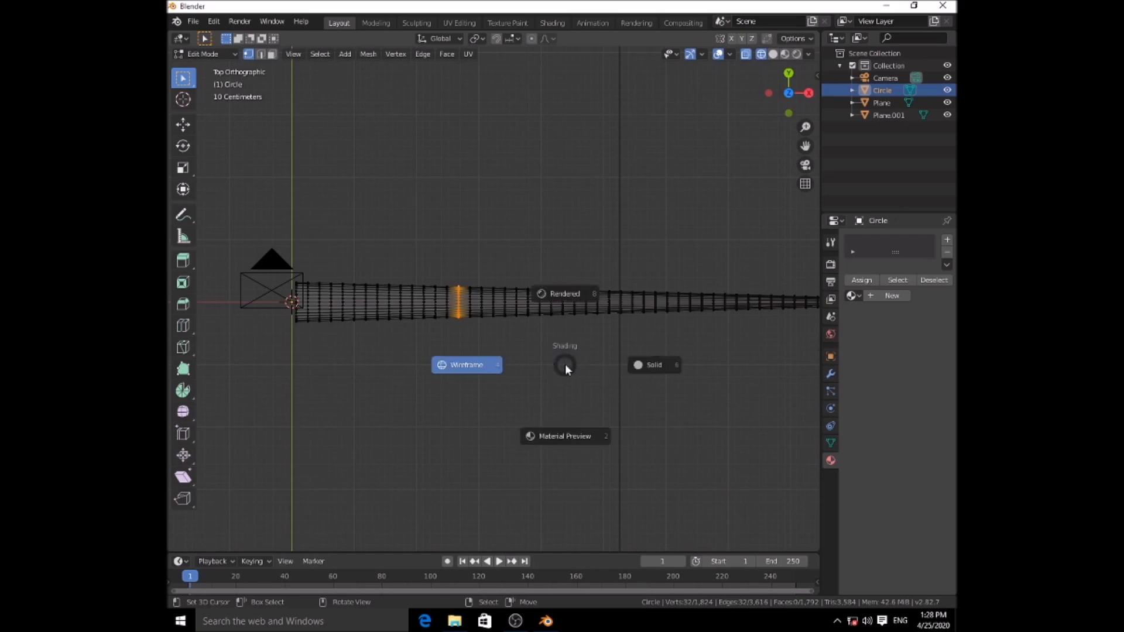
{"action": "left_click", "coordinate": [704, 360]}
{"action": "key", "text": "a"}
{"action": "key", "text": "alt+a"}
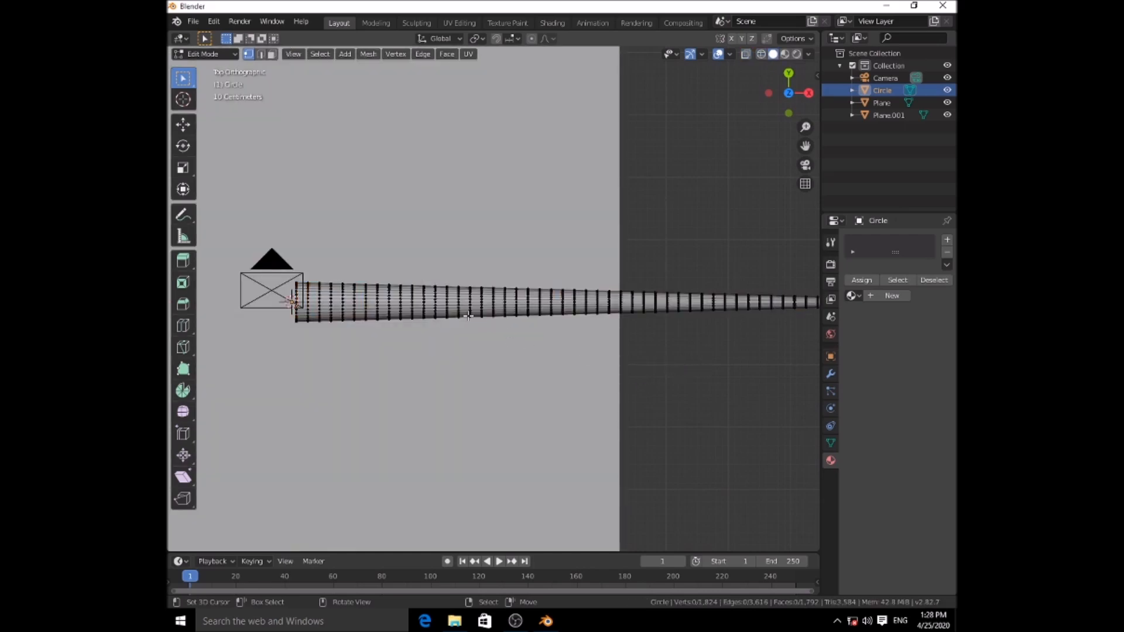
Try to box-select one vertex ring of the tapered object in Solid shading and inspect the selection from an angled view.
{"action": "key", "text": "b"}
{"action": "left_click_drag", "start_coordinate": [452, 269], "coordinate": [465, 322]}
{"action": "middle_click_drag", "start_coordinate": [465, 322], "coordinate": [382, 233]}
{"action": "middle_click_drag", "start_coordinate": [410, 282], "coordinate": [435, 306]}
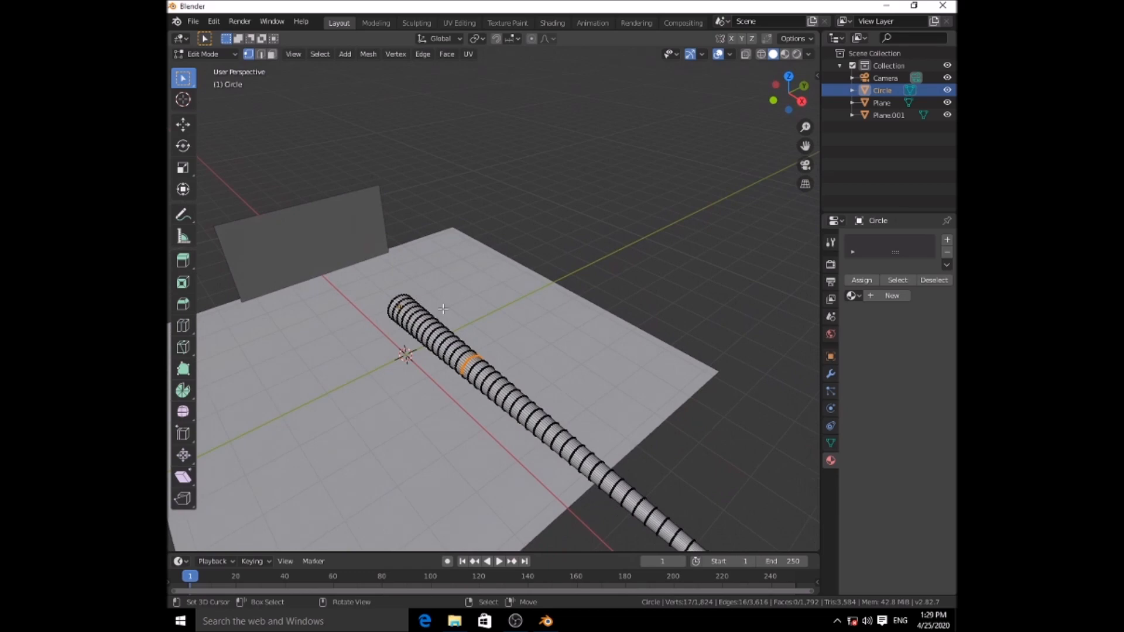
{"action": "key", "text": "KP_7"}
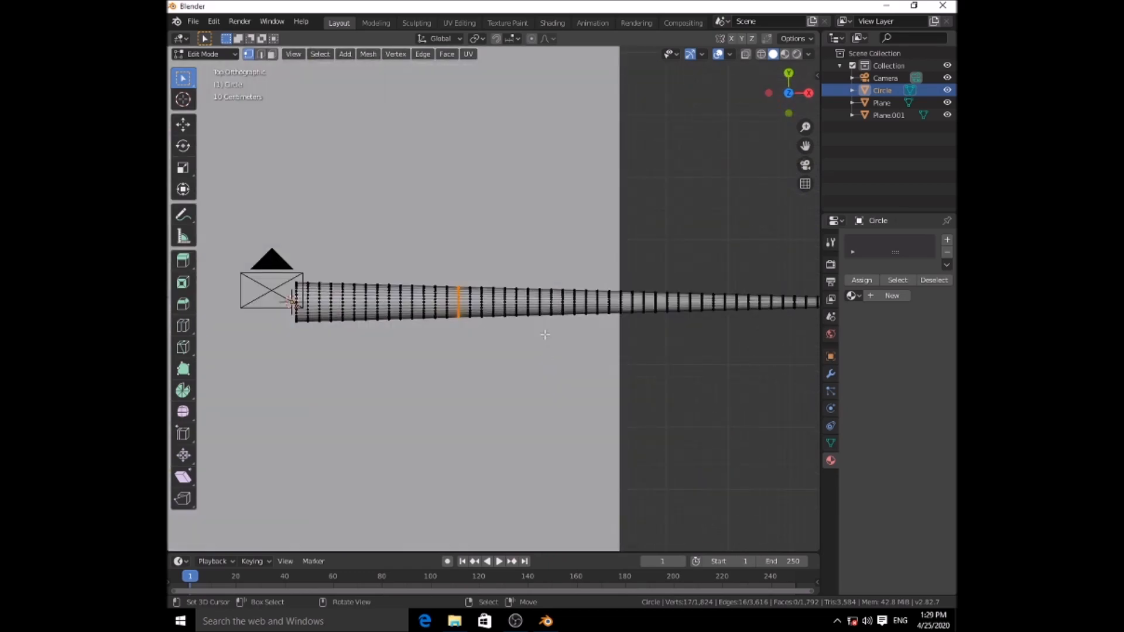
{"action": "scroll", "coordinate": [547, 340], "scroll_direction": "up", "scroll_amount": 6}
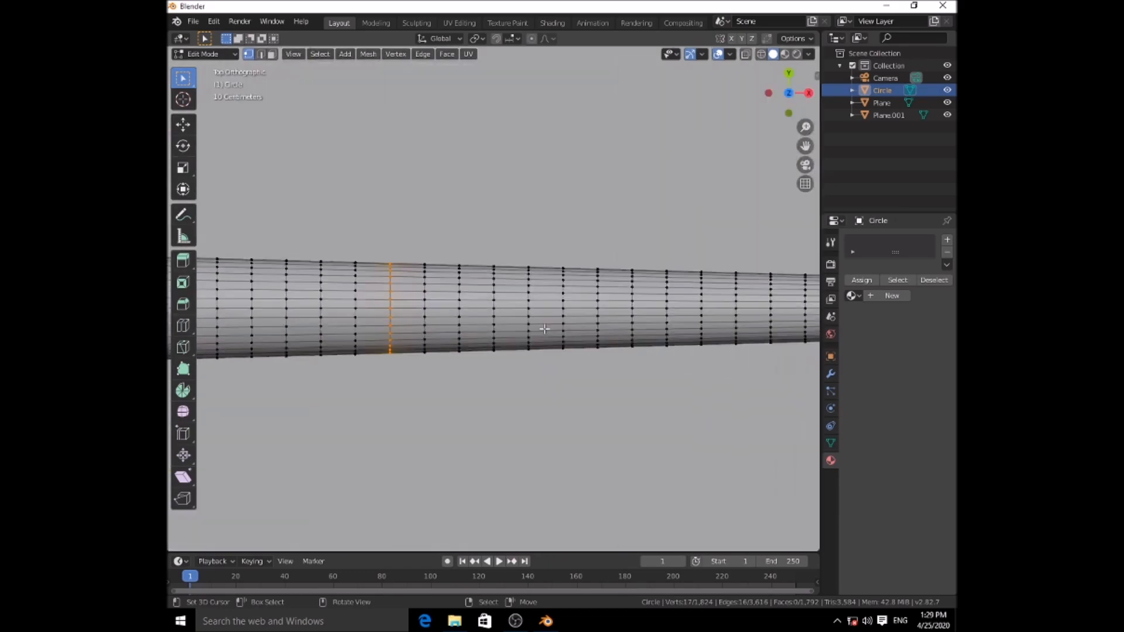
Switch to Wireframe shading and box-select one complete vertex ring about a quarter along the tapered object from its wide end.
{"action": "left_click", "coordinate": [762, 54]}
{"action": "key", "text": "b"}
{"action": "left_click_drag", "start_coordinate": [356, 241], "coordinate": [378, 415]}
{"action": "middle_click_drag", "start_coordinate": [470, 387], "coordinate": [519, 384], "text": "shift"}
{"action": "scroll", "coordinate": [520, 375], "scroll_direction": "down", "scroll_amount": 4}
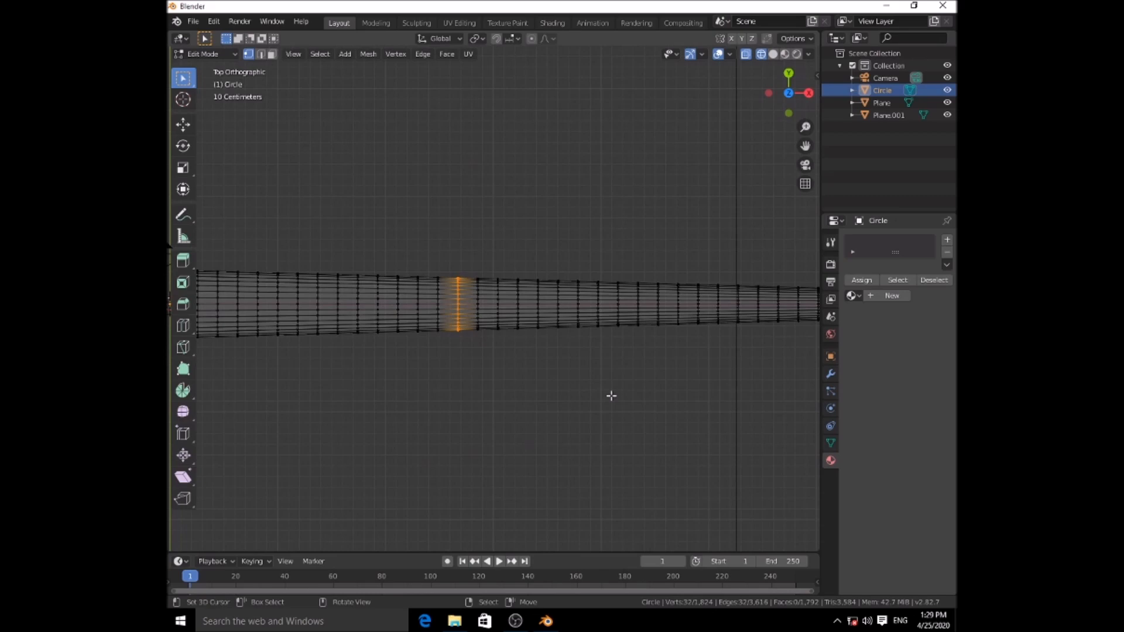
Enable proportional editing and rotate the ring about -44.57 degrees in top view with a Smooth falloff and a proportional size of 2.36.
{"action": "key", "text": "o"}
{"action": "key", "text": "r"}
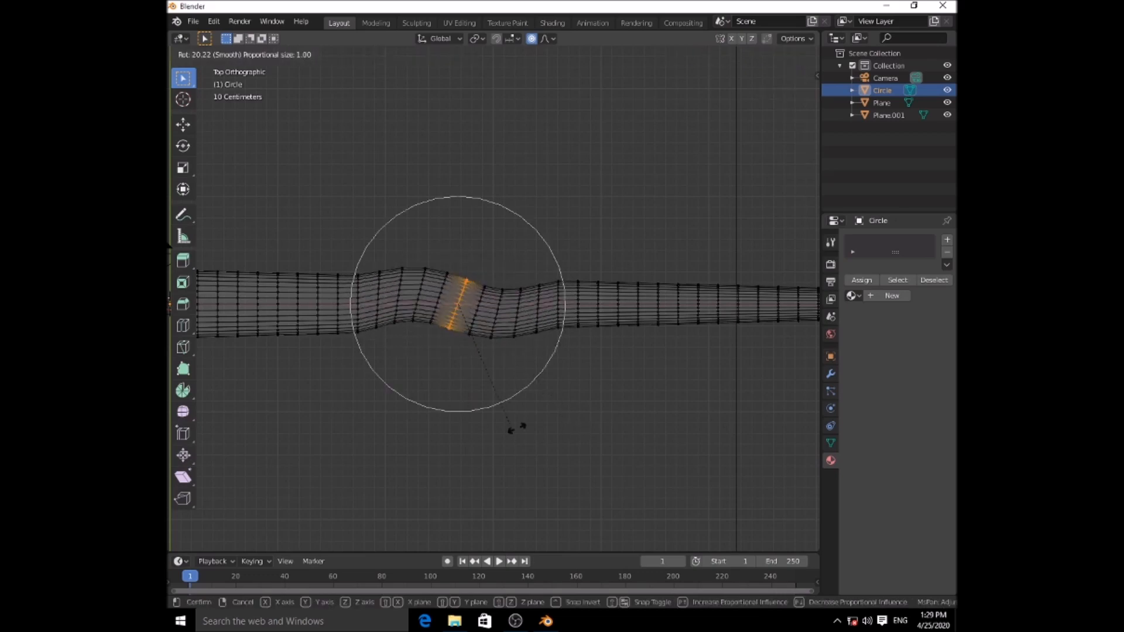
{"action": "scroll", "coordinate": [573, 339], "scroll_direction": "down", "scroll_amount": 4}
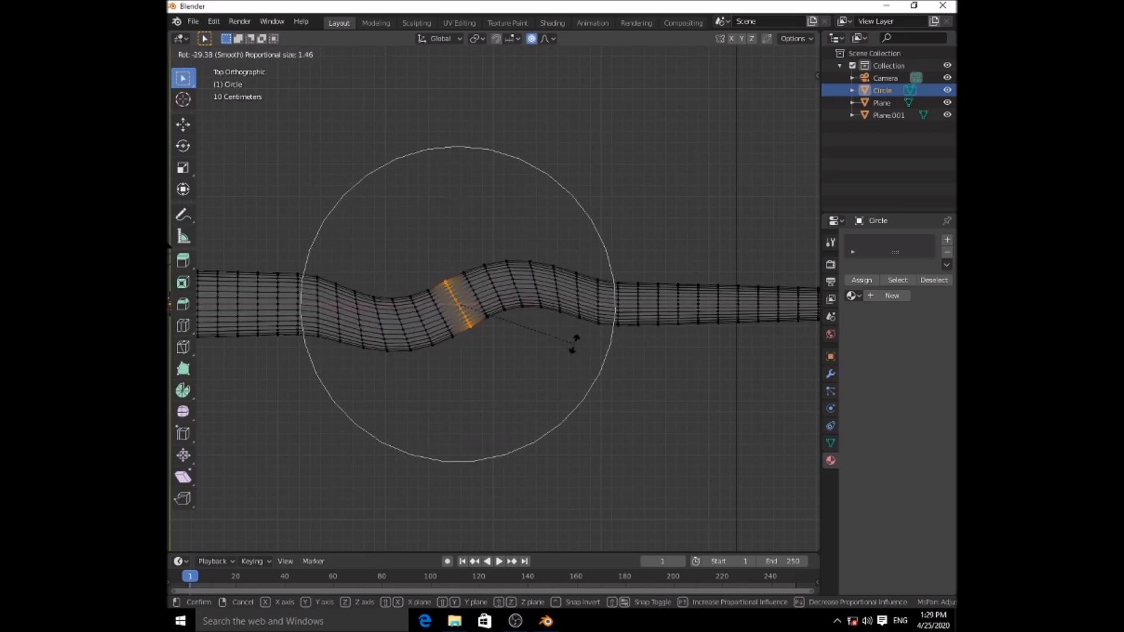
{"action": "scroll", "coordinate": [629, 315], "scroll_direction": "down", "scroll_amount": 3}
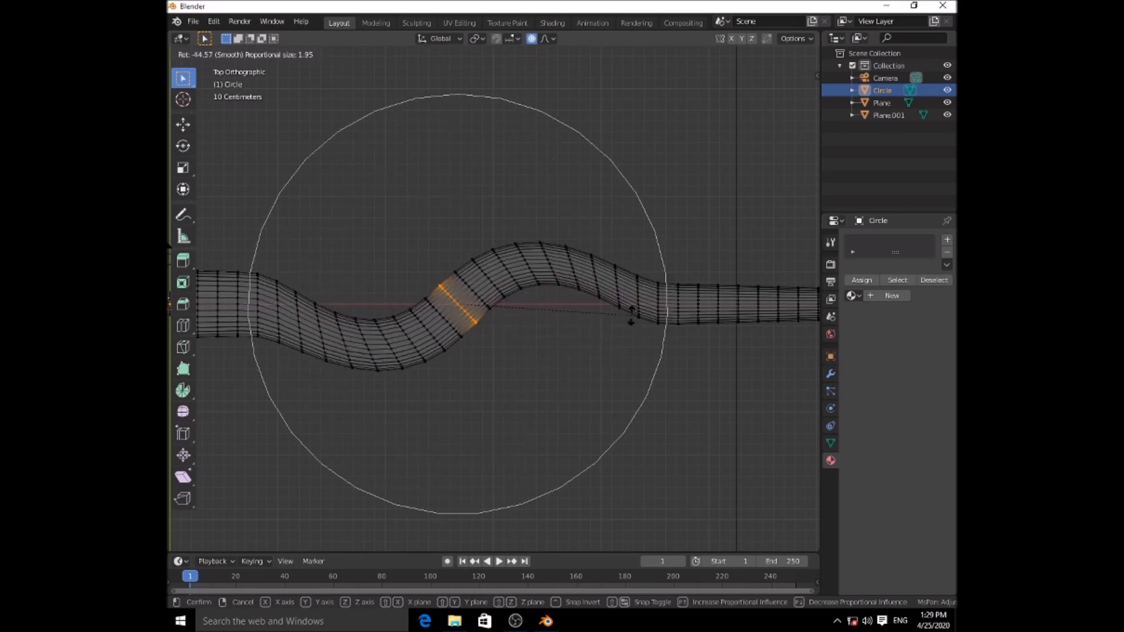
{"action": "scroll", "coordinate": [631, 315], "scroll_direction": "down", "scroll_amount": 2}
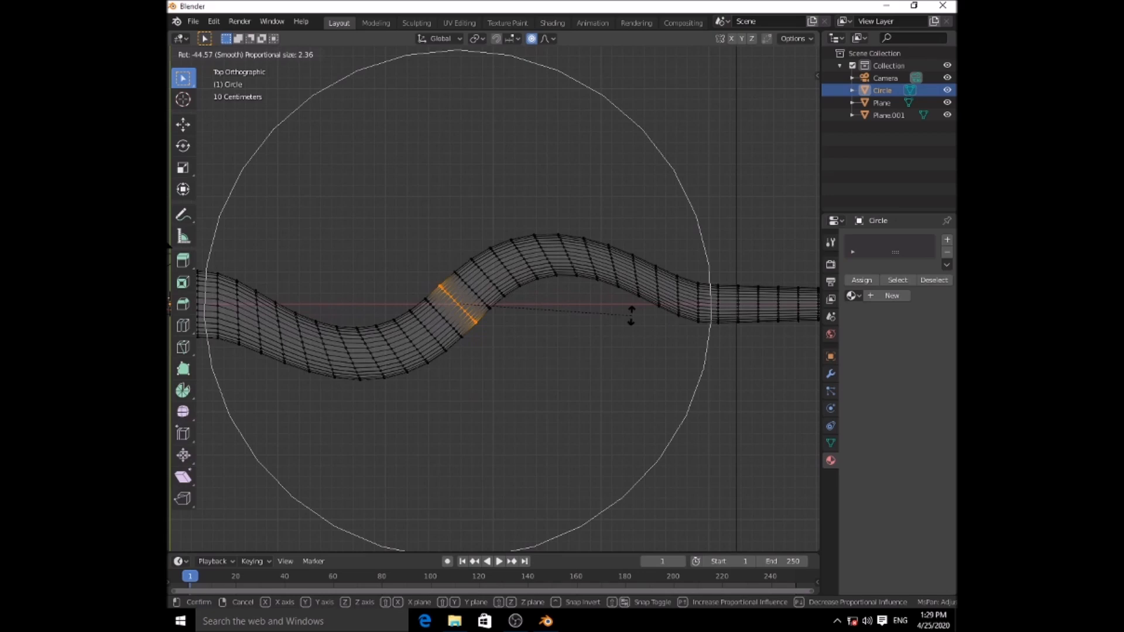
{"action": "left_click", "coordinate": [631, 316]}
Deselect all of the tapered object's vertices.
{"action": "scroll", "coordinate": [634, 317], "scroll_direction": "down", "scroll_amount": 3}
{"action": "middle_click_drag", "start_coordinate": [635, 318], "coordinate": [430, 329], "text": "shift"}
{"action": "scroll", "coordinate": [474, 316], "scroll_direction": "up", "scroll_amount": 2}
{"action": "key", "text": "a"}
{"action": "key", "text": "alt+a"}
{"action": "scroll", "coordinate": [497, 317], "scroll_direction": "down", "scroll_amount": 3}
{"action": "middle_click_drag", "start_coordinate": [497, 340], "coordinate": [587, 333], "text": "shift"}
{"action": "key", "text": "a"}
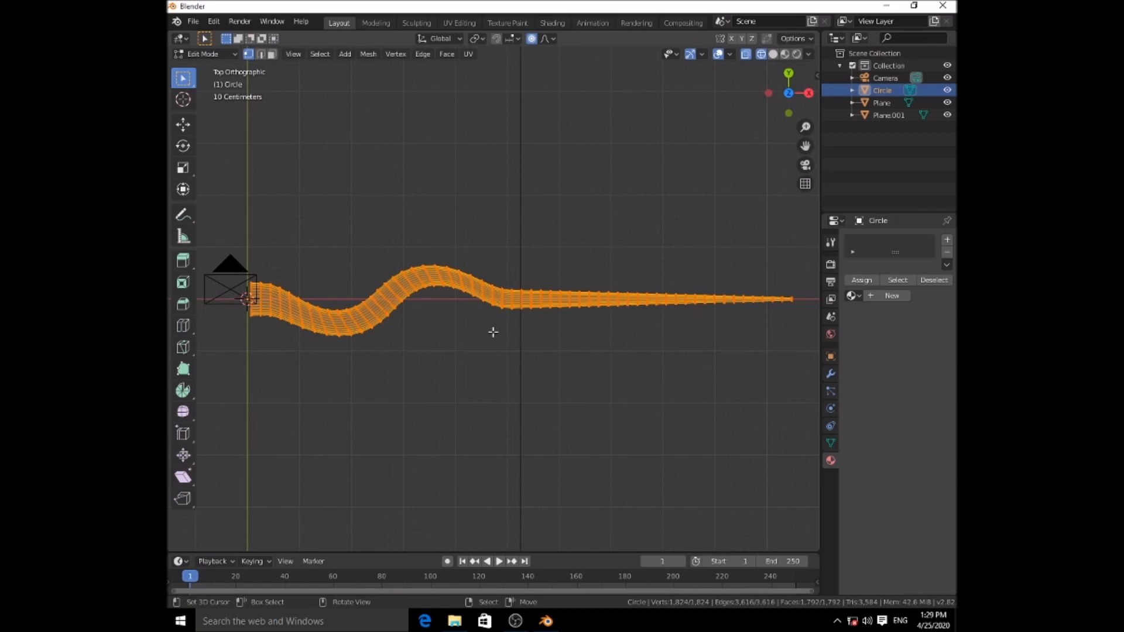
{"action": "key", "text": "alt+a"}
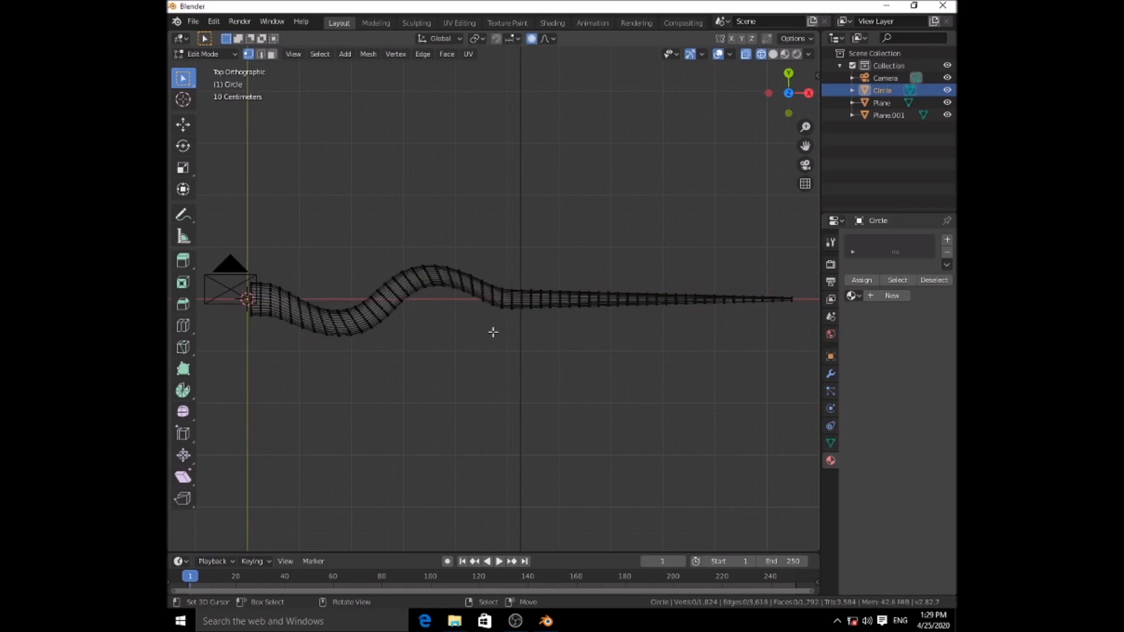
Box-select one vertex ring in the straight tail section and rotate it about -44 degrees proportionally to form a second bend.
{"action": "middle_click_drag", "start_coordinate": [492, 331], "coordinate": [402, 333], "text": "shift"}
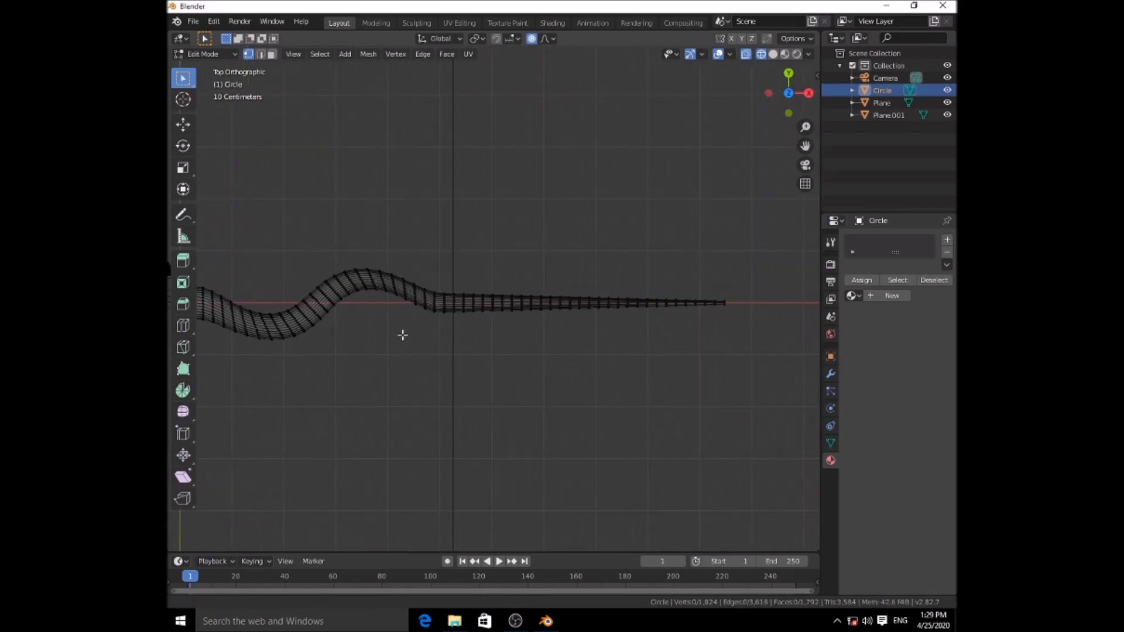
{"action": "key", "text": "b"}
{"action": "left_click_drag", "start_coordinate": [536, 288], "coordinate": [545, 339]}
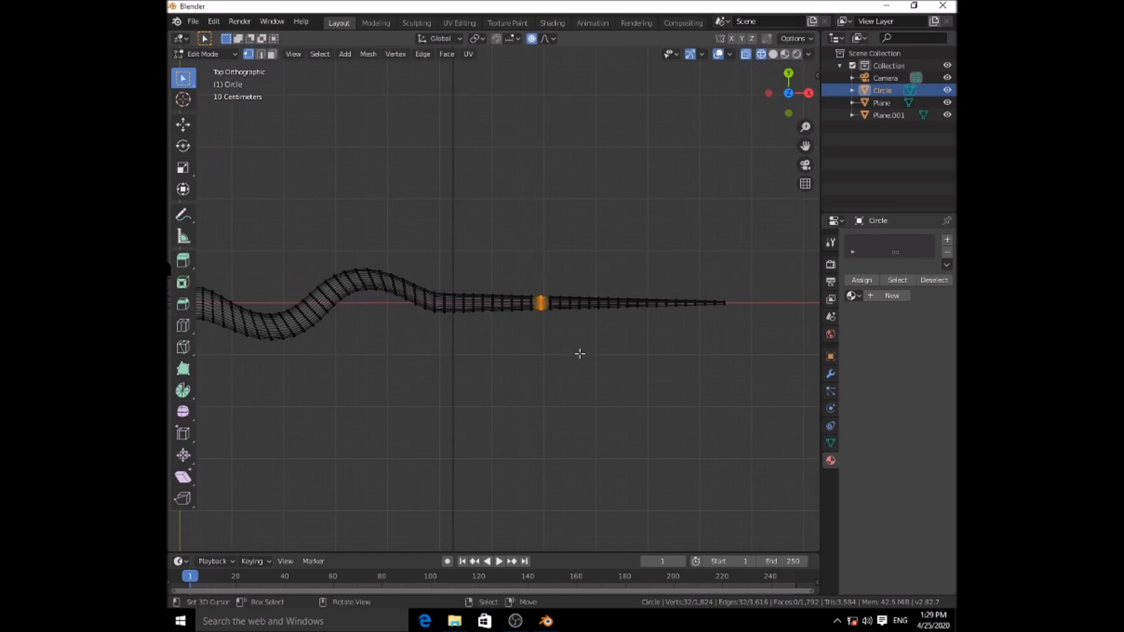
{"action": "key", "text": "r"}
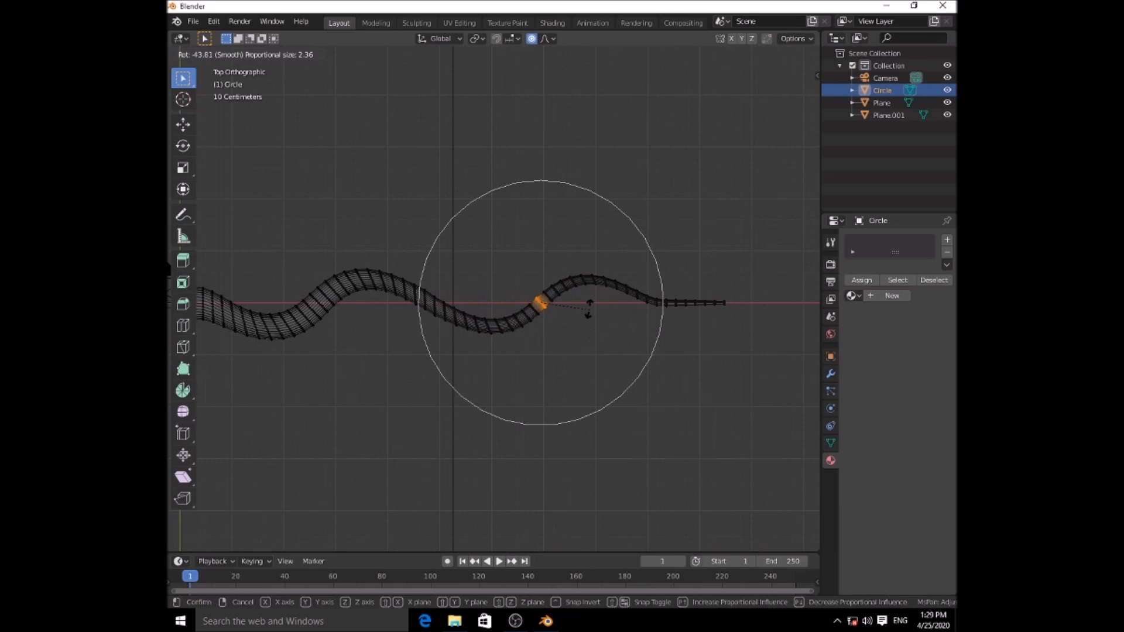
{"action": "left_click", "coordinate": [587, 306]}
Return to Object Mode and switch the viewport shading back to Solid.
{"action": "scroll", "coordinate": [585, 360], "scroll_direction": "down", "scroll_amount": 3}
{"action": "key", "text": "Tab"}
{"action": "middle_click_drag", "start_coordinate": [579, 369], "coordinate": [554, 308]}
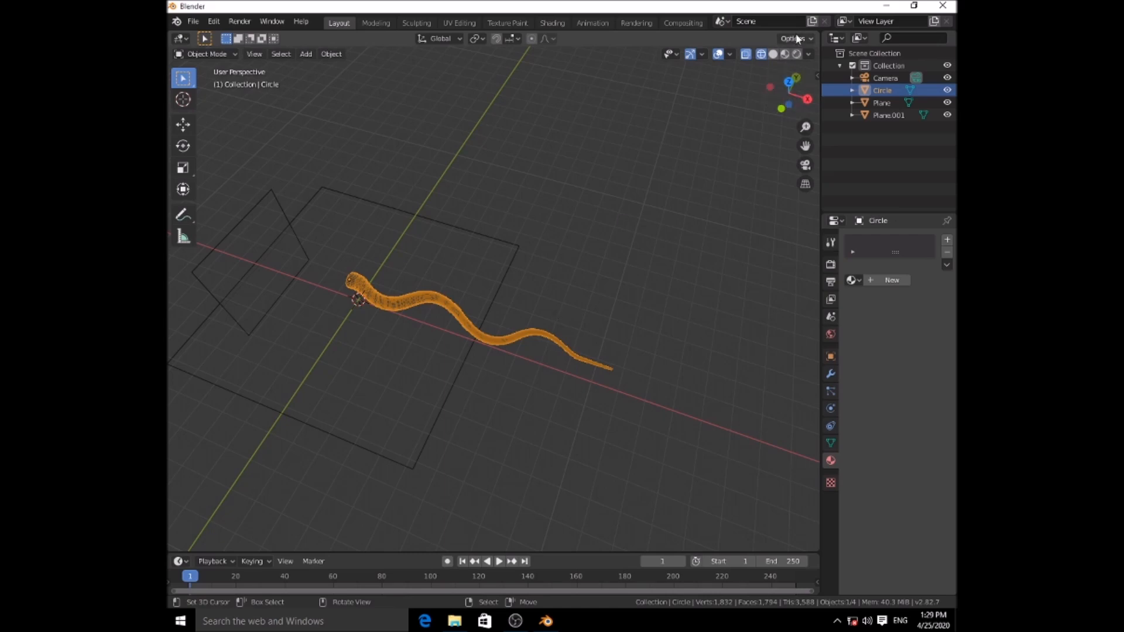
{"action": "left_click", "coordinate": [773, 54]}
{"action": "middle_click_drag", "start_coordinate": [535, 334], "coordinate": [502, 308]}
In front perspective view, lower the wavy object about 1.14 m along the Z axis to sit near the ground plane.
{"action": "key", "text": "KP_1"}
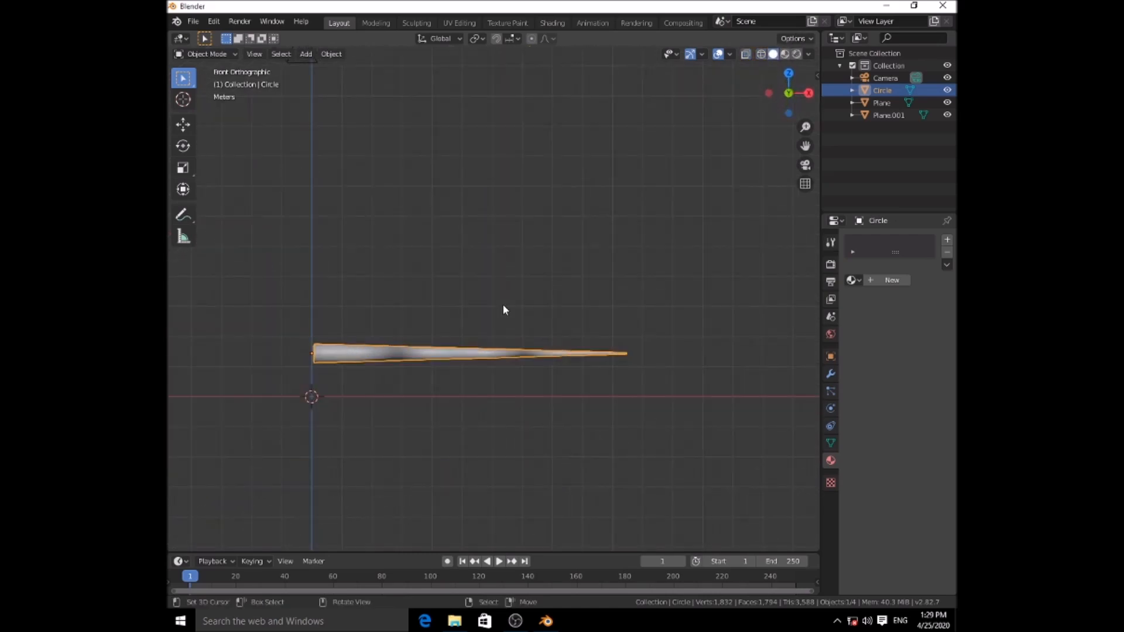
{"action": "key", "text": "KP_5"}
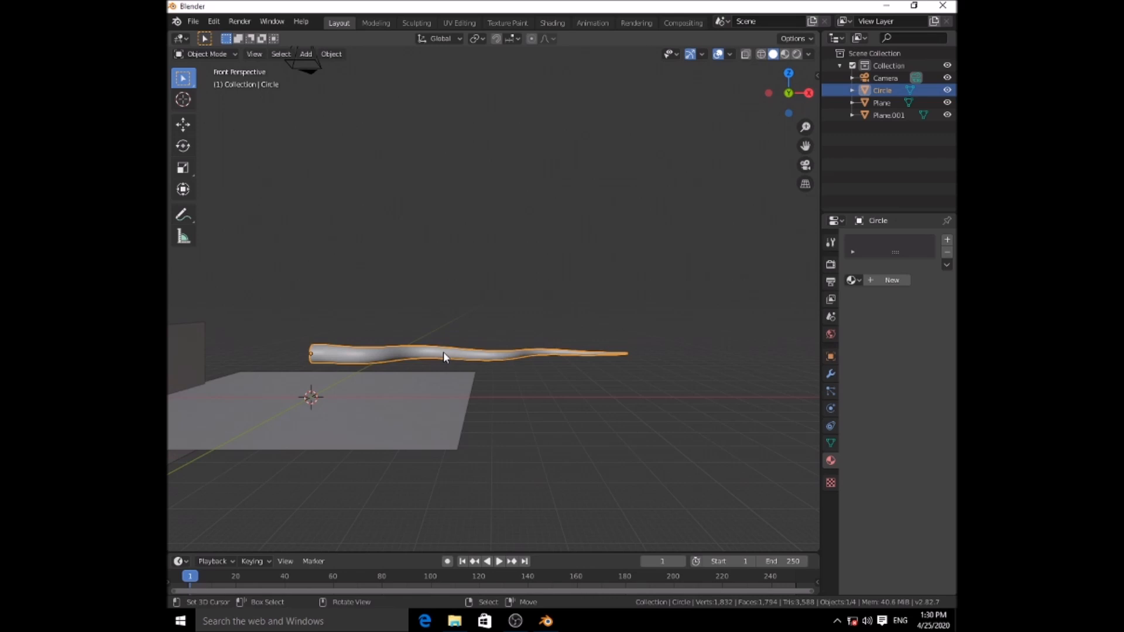
{"action": "key", "text": "g"}
{"action": "key", "text": "z"}
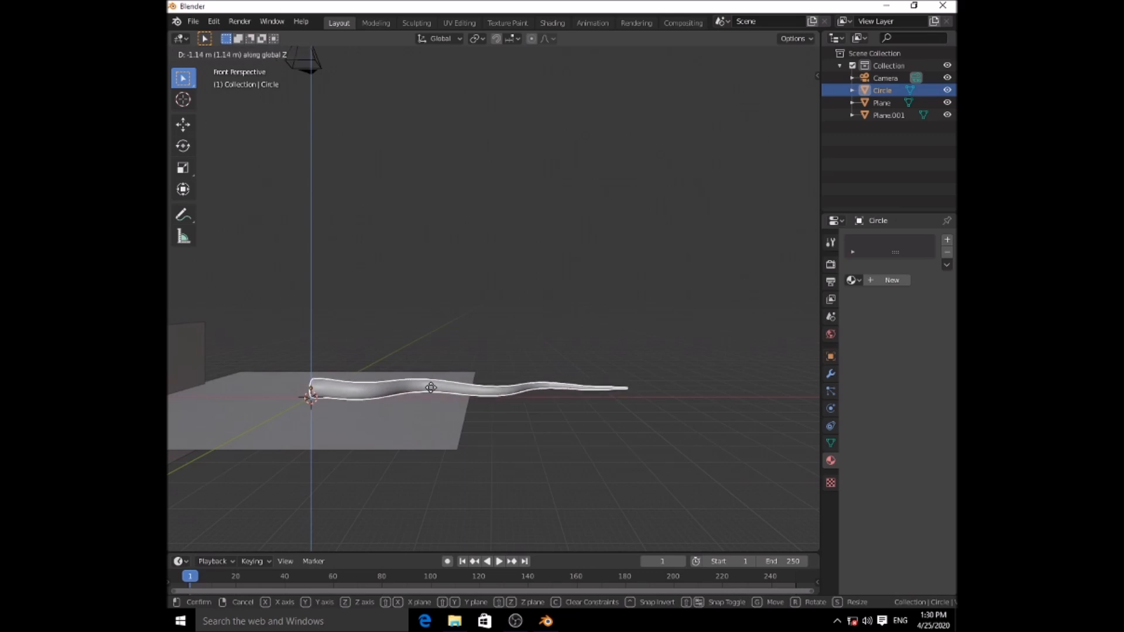
{"action": "left_click", "coordinate": [431, 388]}
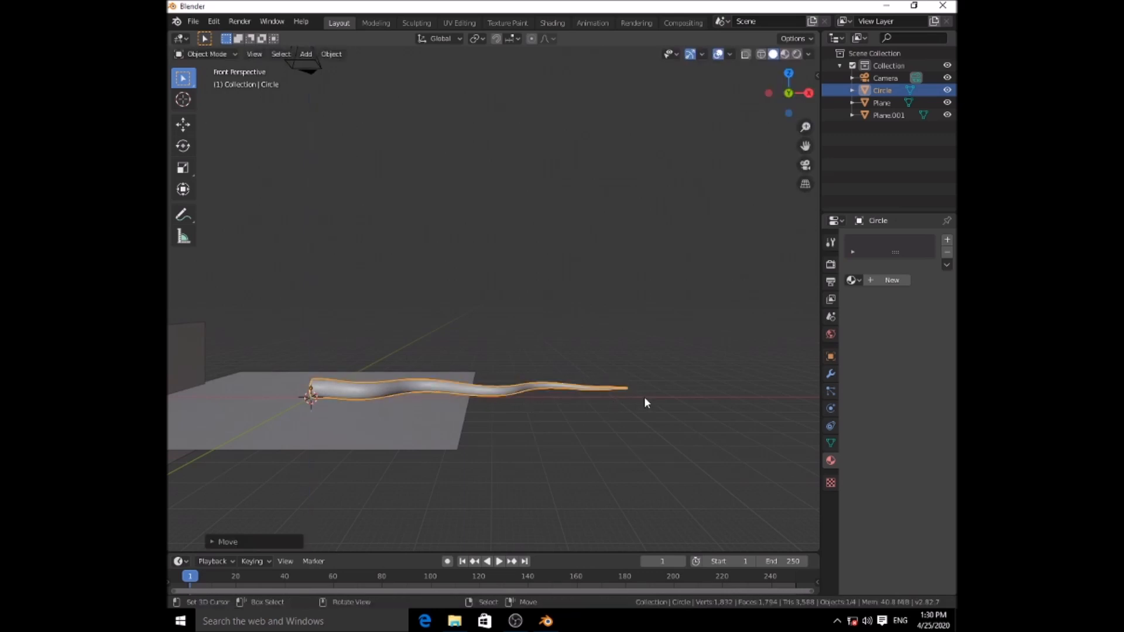
Move the wavy object about 4.4 m in the negative X direction over the ground plane.
{"action": "key", "text": "g"}
{"action": "key", "text": "x"}
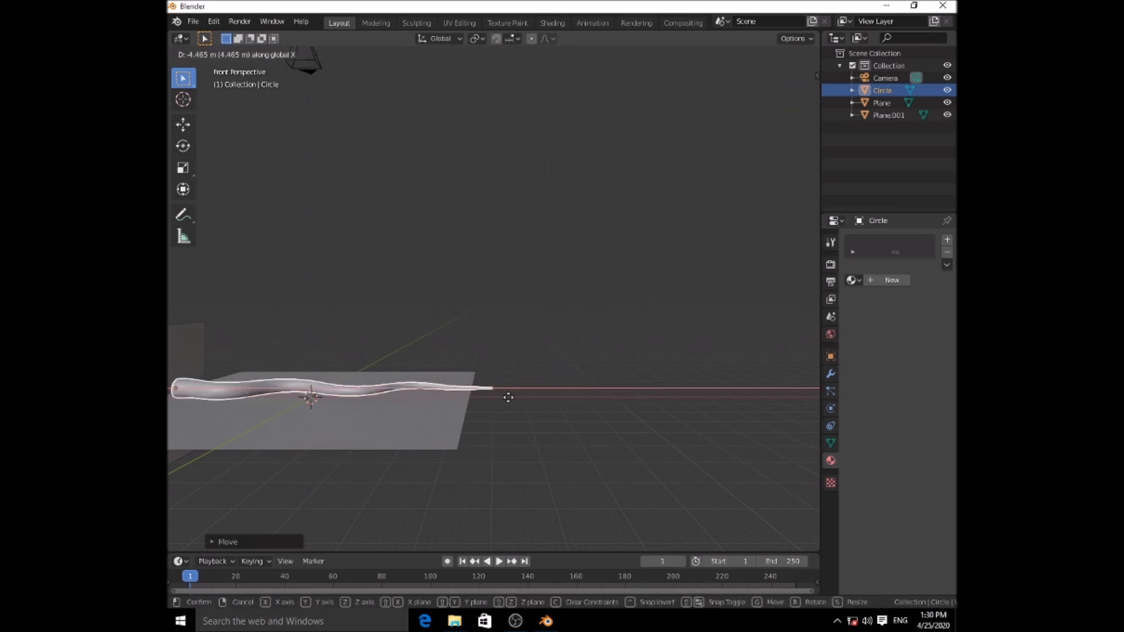
{"action": "left_click", "coordinate": [515, 393]}
{"action": "mouse_move", "coordinate": [554, 391]}
{"action": "middle_mouse_down"}
{"action": "mouse_move", "coordinate": [638, 389]}
{"action": "mouse_move", "coordinate": [549, 412]}
{"action": "middle_mouse_up"}
In camera view, shift the wavy object about 0.46 m in the negative X direction so its wide end leaves the frame.
{"action": "key", "text": "KP_0"}
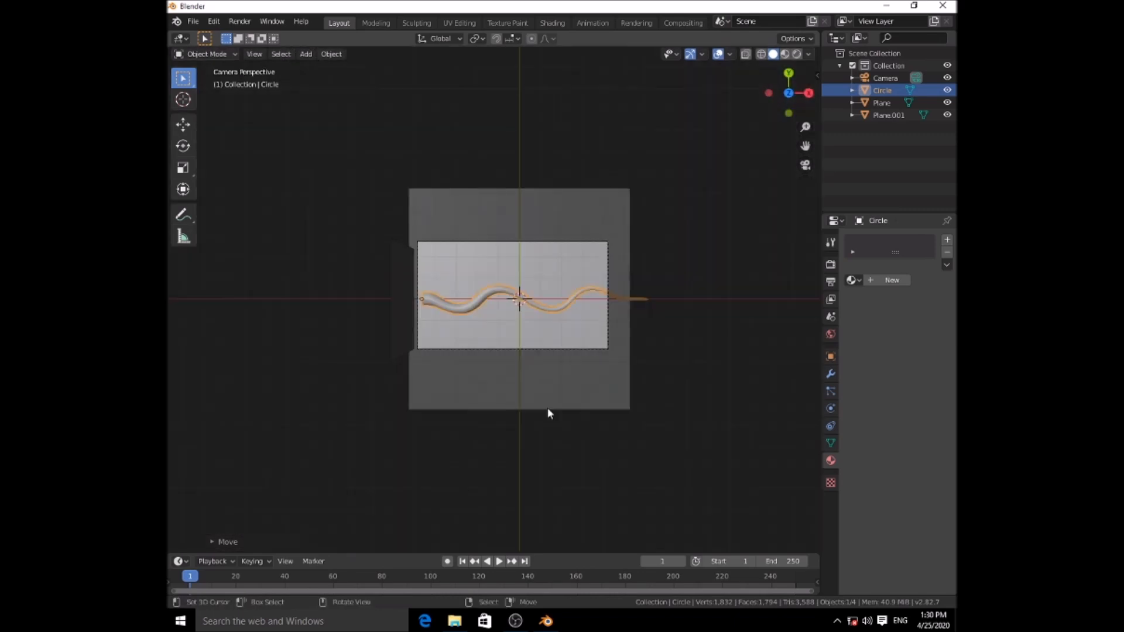
{"action": "scroll", "coordinate": [551, 404], "scroll_direction": "up", "scroll_amount": 5}
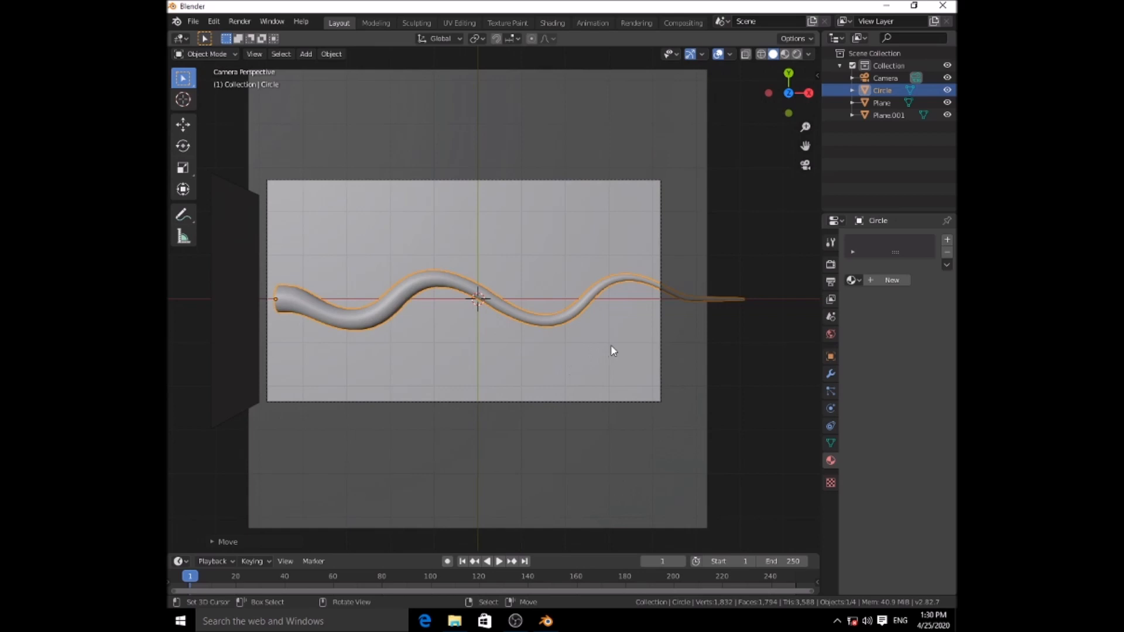
{"action": "key", "text": "g"}
{"action": "key", "text": "x"}
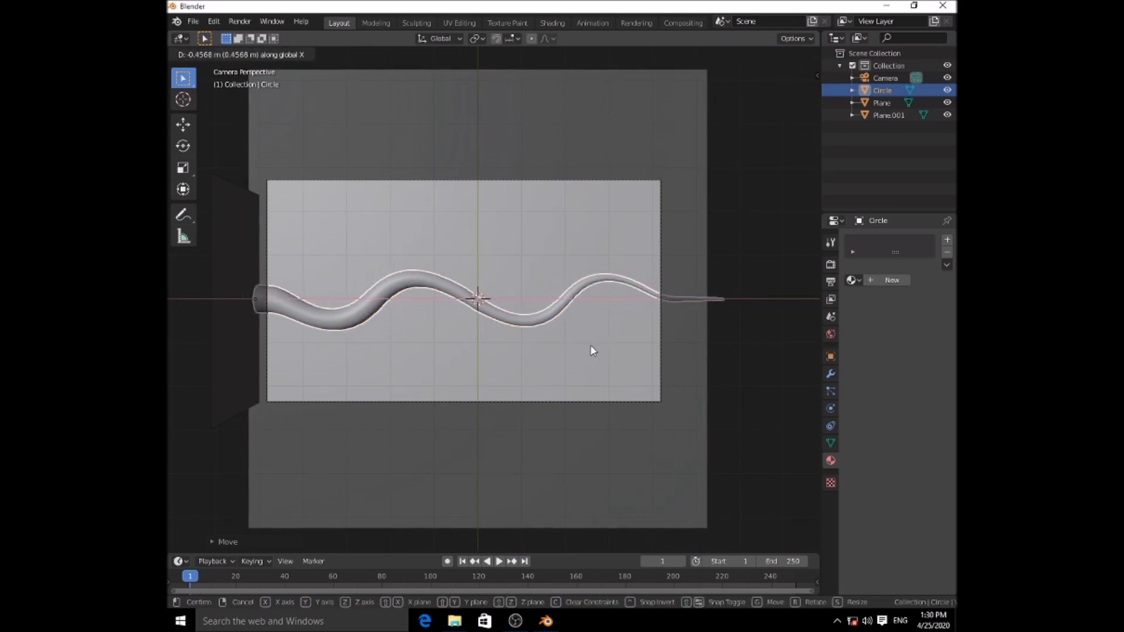
{"action": "left_click", "coordinate": [591, 345]}
{"action": "scroll", "coordinate": [324, 304], "scroll_direction": "up", "scroll_amount": 4}
{"action": "middle_click_drag", "start_coordinate": [519, 334], "coordinate": [600, 306], "text": "shift"}
{"action": "scroll", "coordinate": [311, 315], "scroll_direction": "down", "scroll_amount": 3}
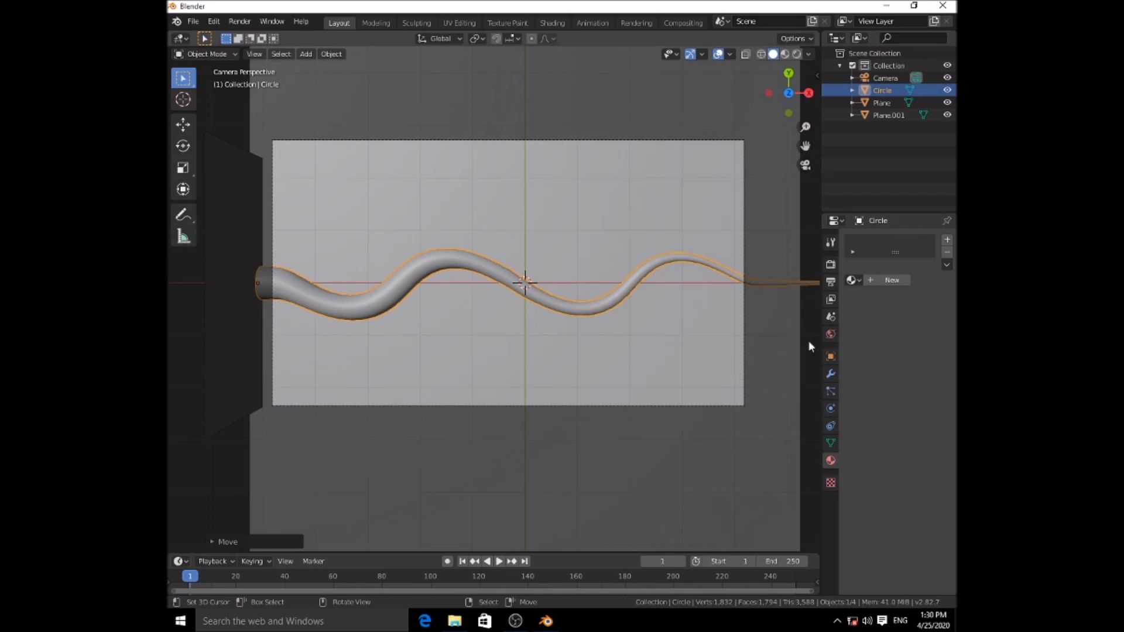
Check the camera's lens and sensor settings and the world's surface settings.
{"action": "left_click", "coordinate": [884, 78]}
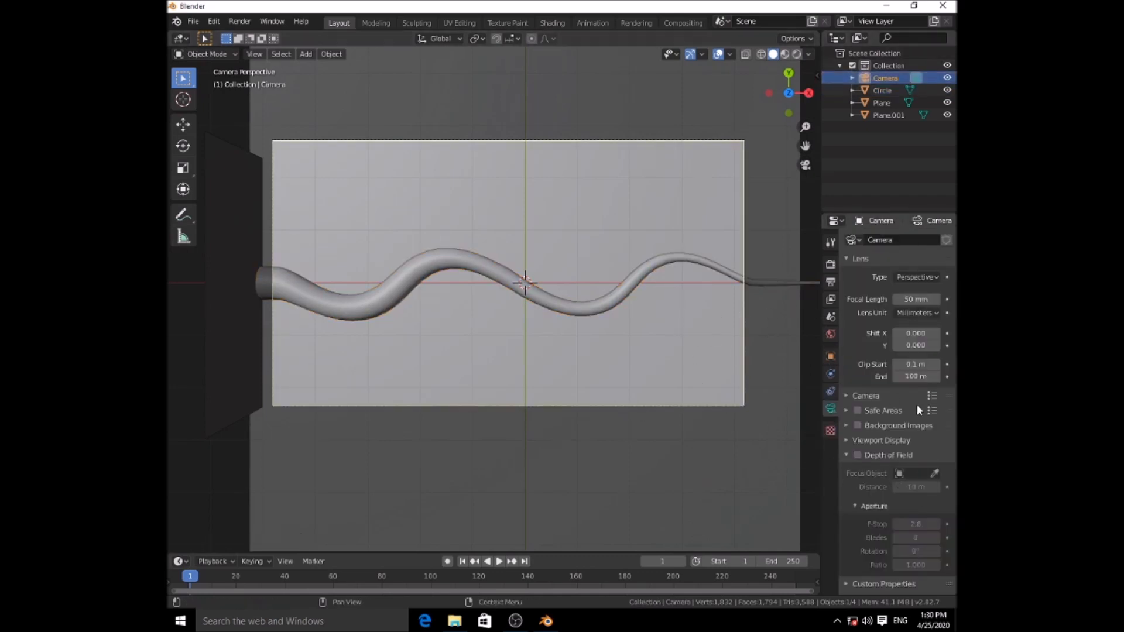
{"action": "left_click", "coordinate": [853, 398]}
{"action": "left_click", "coordinate": [852, 398]}
{"action": "left_click", "coordinate": [831, 334]}
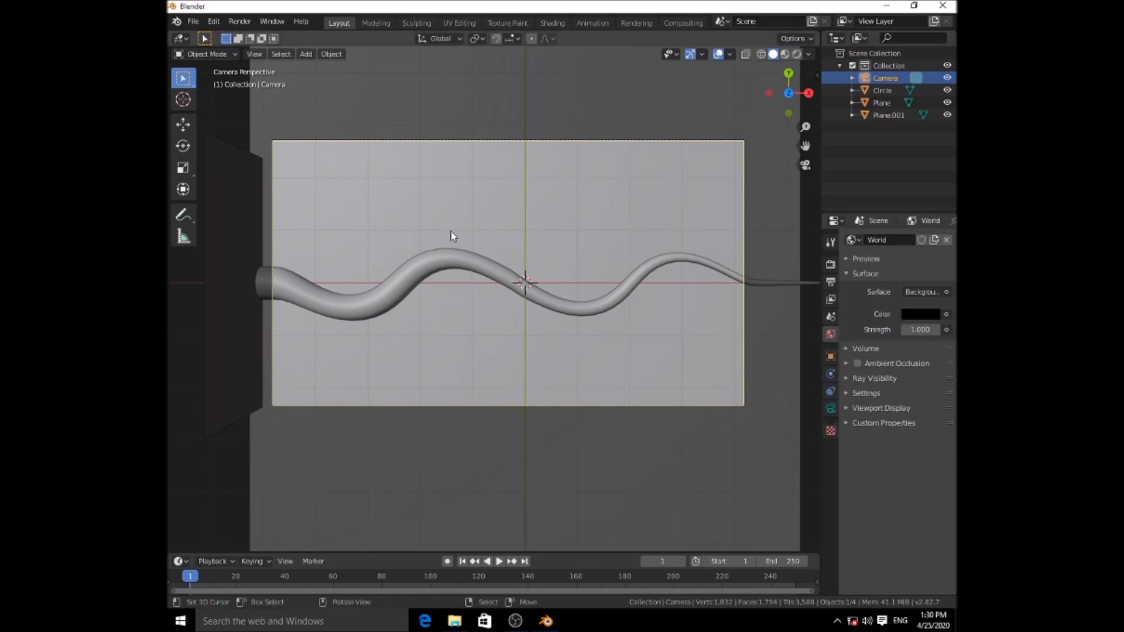
Select the wavy object and show its material properties.
{"action": "left_click", "coordinate": [474, 269]}
{"action": "mouse_move", "coordinate": [590, 284]}
{"action": "middle_mouse_down", "text": "shift"}
{"action": "mouse_move", "coordinate": [617, 245]}
{"action": "mouse_move", "coordinate": [601, 267]}
{"action": "middle_mouse_up", "text": "shift"}
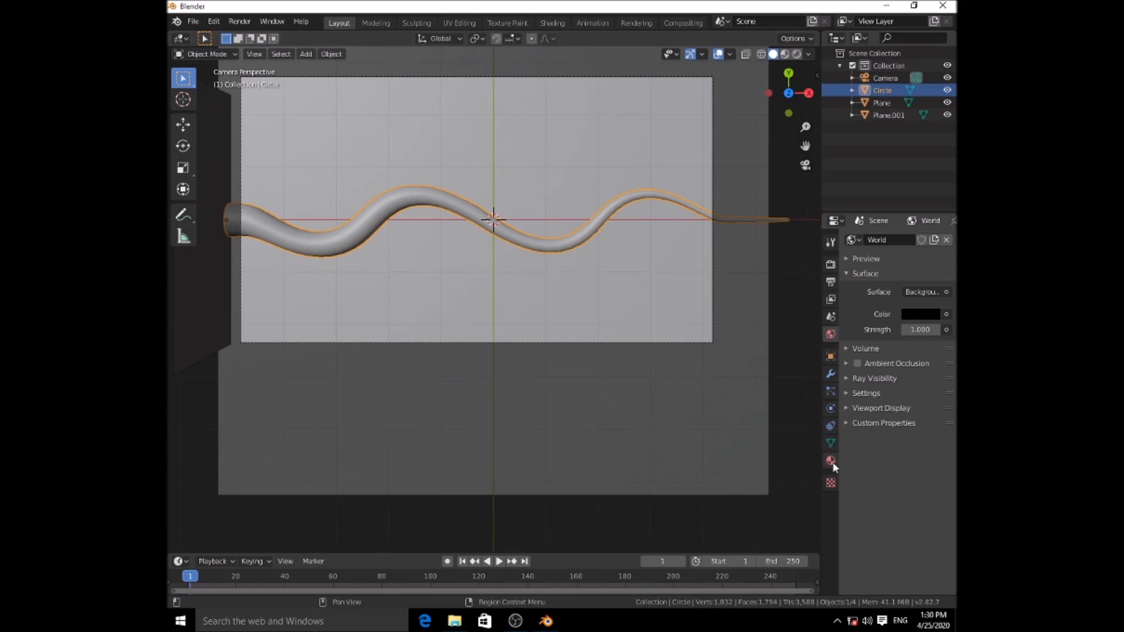
{"action": "left_click", "coordinate": [831, 461]}
Enlarge the Timeline area to about half the window height and change it into a Shader Editor.
{"action": "left_click_drag", "start_coordinate": [181, 554], "coordinate": [194, 326]}
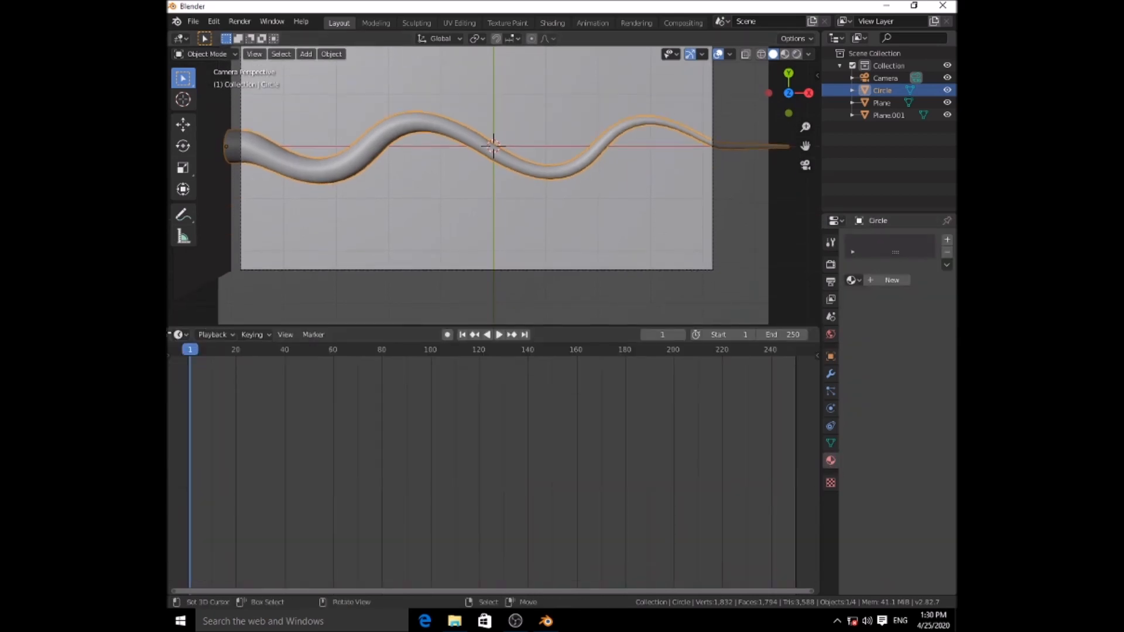
{"action": "left_click", "coordinate": [179, 336]}
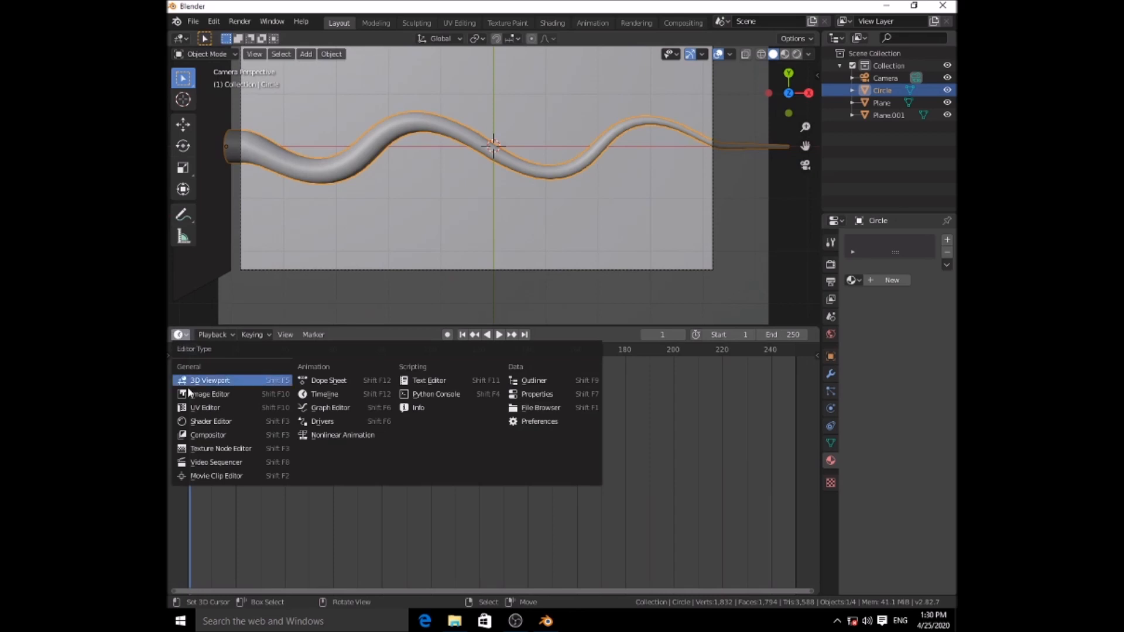
{"action": "left_click", "coordinate": [229, 423]}
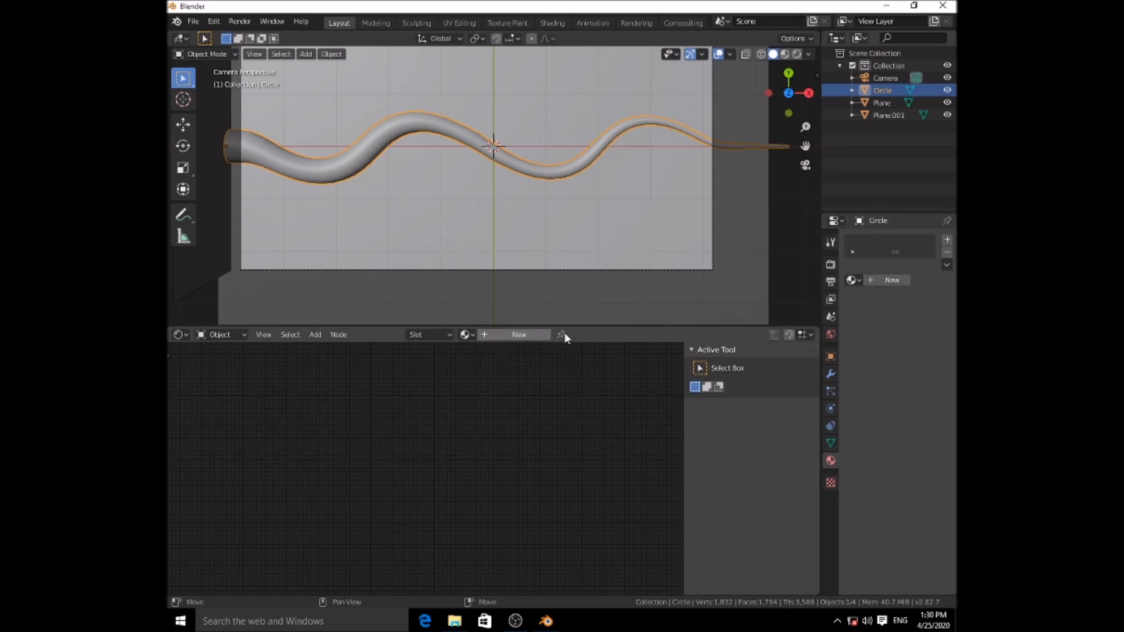
Create a new material on the wavy object and delete its Principled BSDF node.
{"action": "left_click", "coordinate": [903, 282]}
{"action": "middle_click_drag", "start_coordinate": [484, 489], "coordinate": [478, 418]}
{"action": "scroll", "coordinate": [489, 417], "scroll_direction": "up", "scroll_amount": 3}
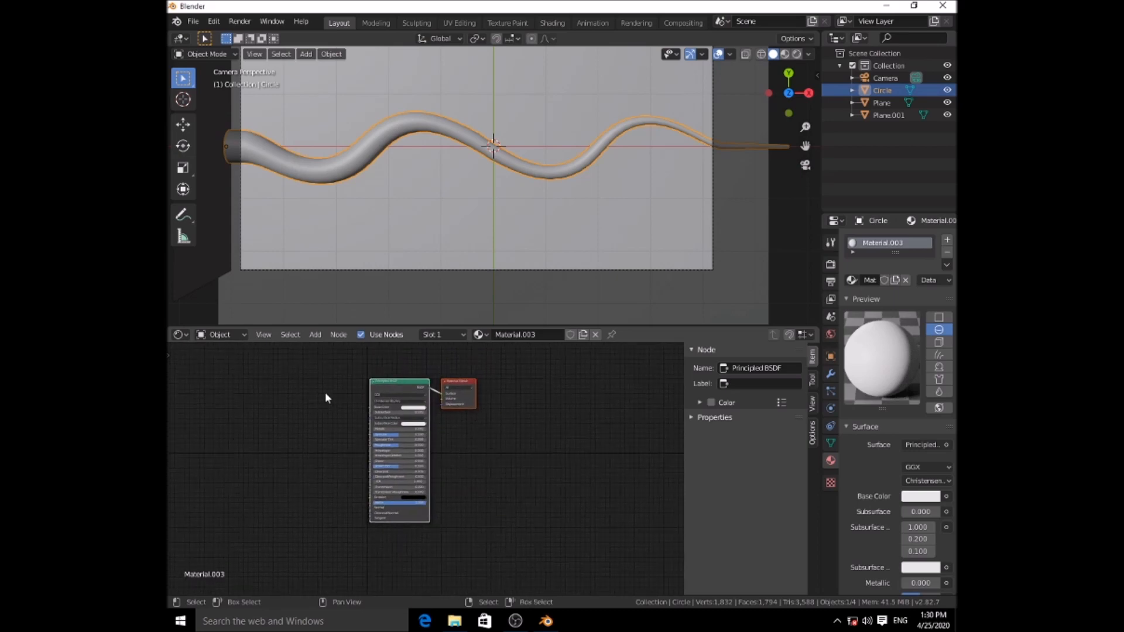
{"action": "left_click", "coordinate": [401, 382]}
{"action": "key", "text": "x"}
Add a Diffuse BSDF node and connect its BSDF output to the Material Output's Surface input.
{"action": "key", "text": "shift+a"}
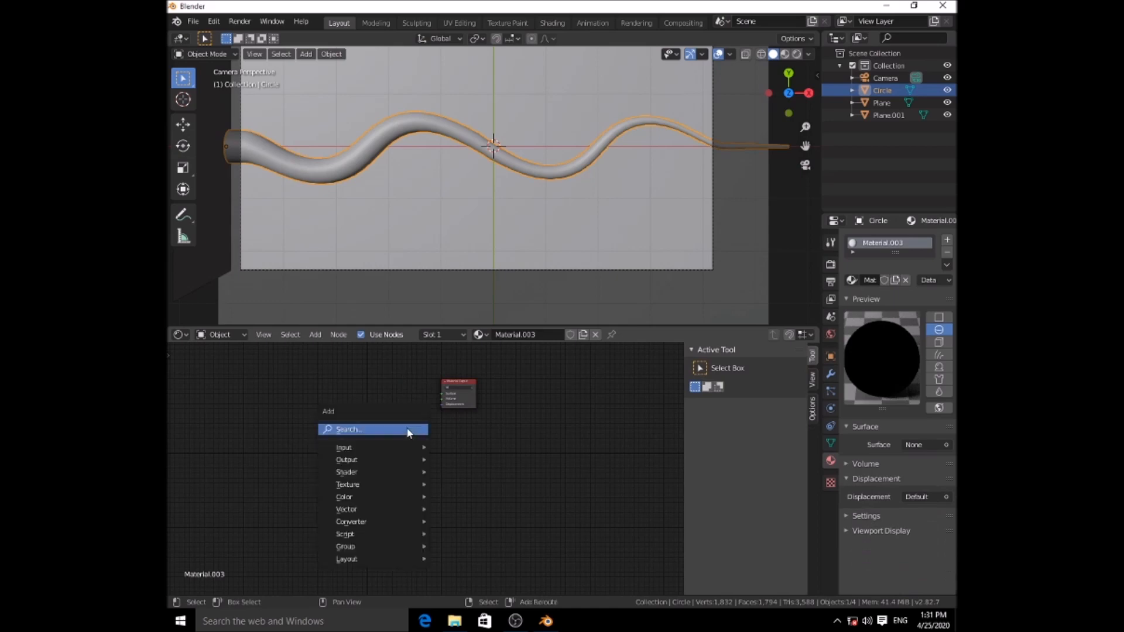
{"action": "mouse_move", "coordinate": [371, 472]}
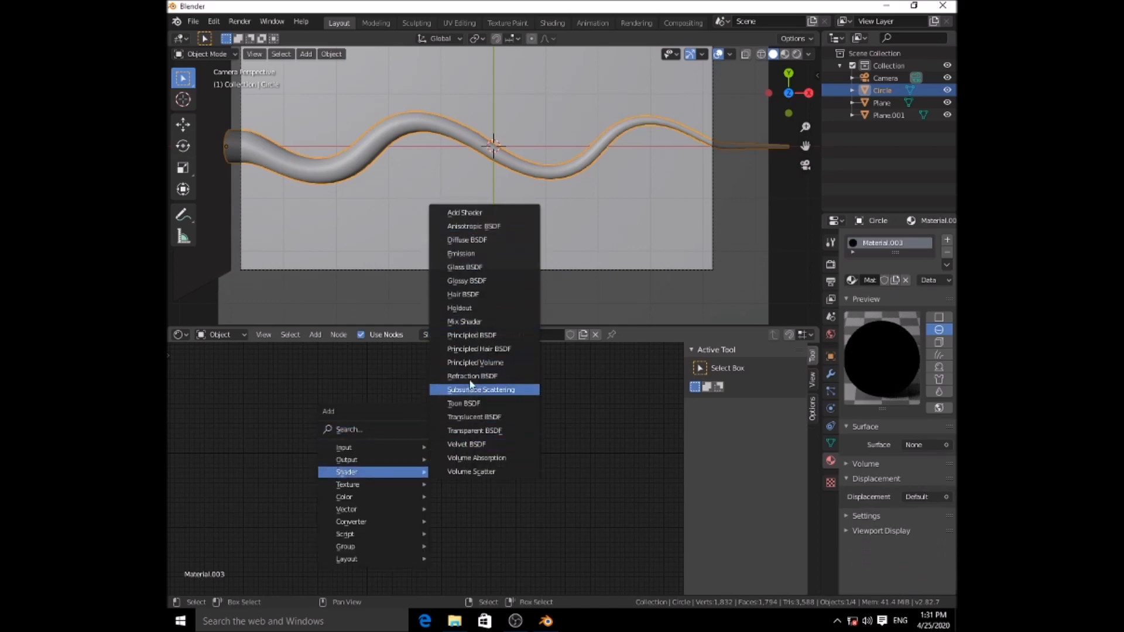
{"action": "left_click", "coordinate": [475, 240]}
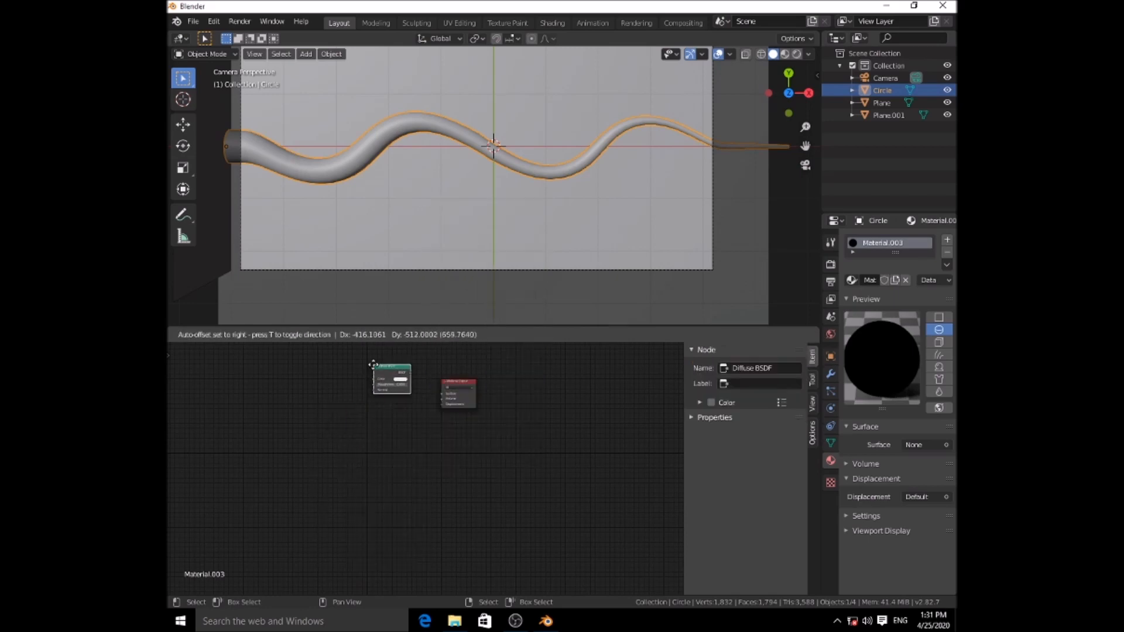
{"action": "left_click", "coordinate": [369, 358]}
{"action": "scroll", "coordinate": [463, 419], "scroll_direction": "up", "scroll_amount": 2}
{"action": "scroll", "coordinate": [469, 423], "scroll_direction": "up", "scroll_amount": 2}
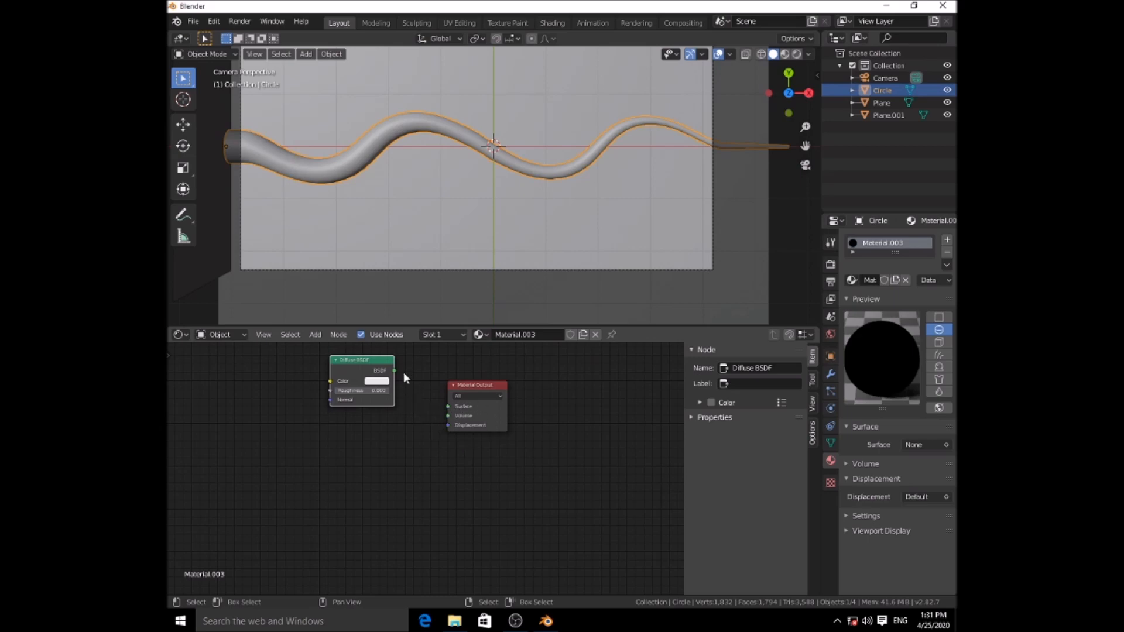
{"action": "left_click_drag", "start_coordinate": [338, 372], "coordinate": [449, 407]}
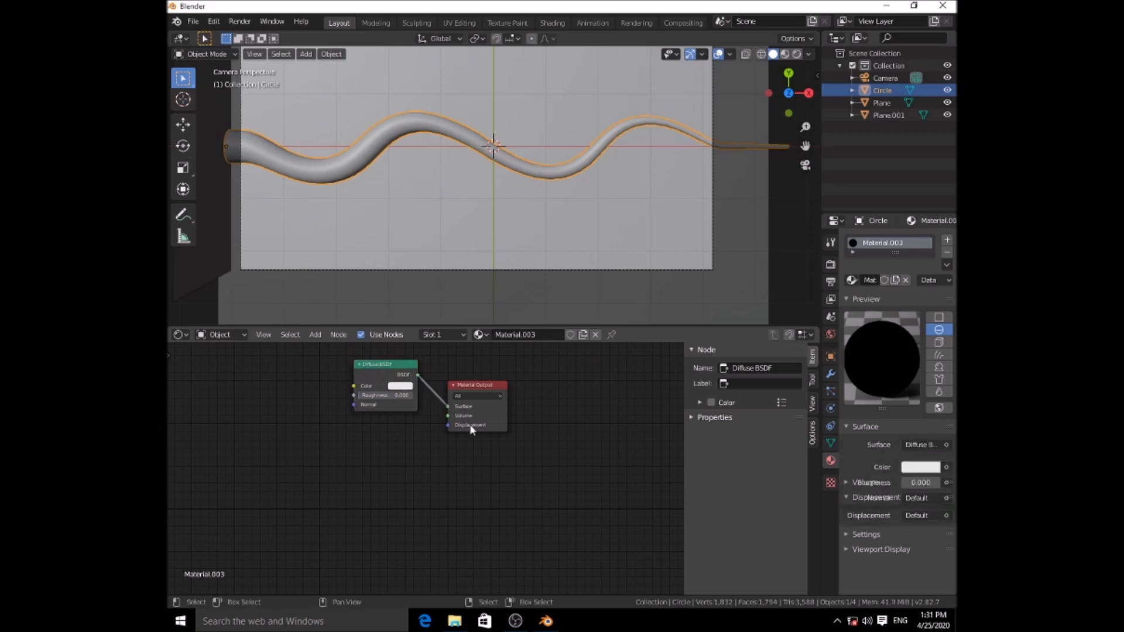
Add a Displacement node below the Diffuse BSDF node and a Voronoi Texture node just before it.
{"action": "key", "text": "shift+a"}
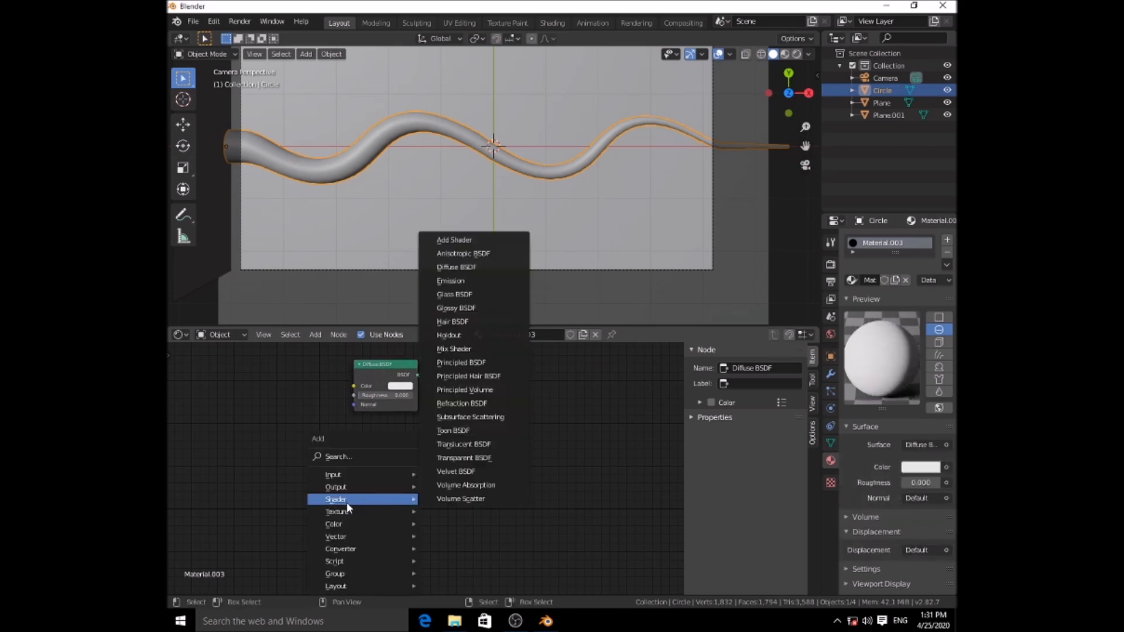
{"action": "mouse_move", "coordinate": [340, 537]}
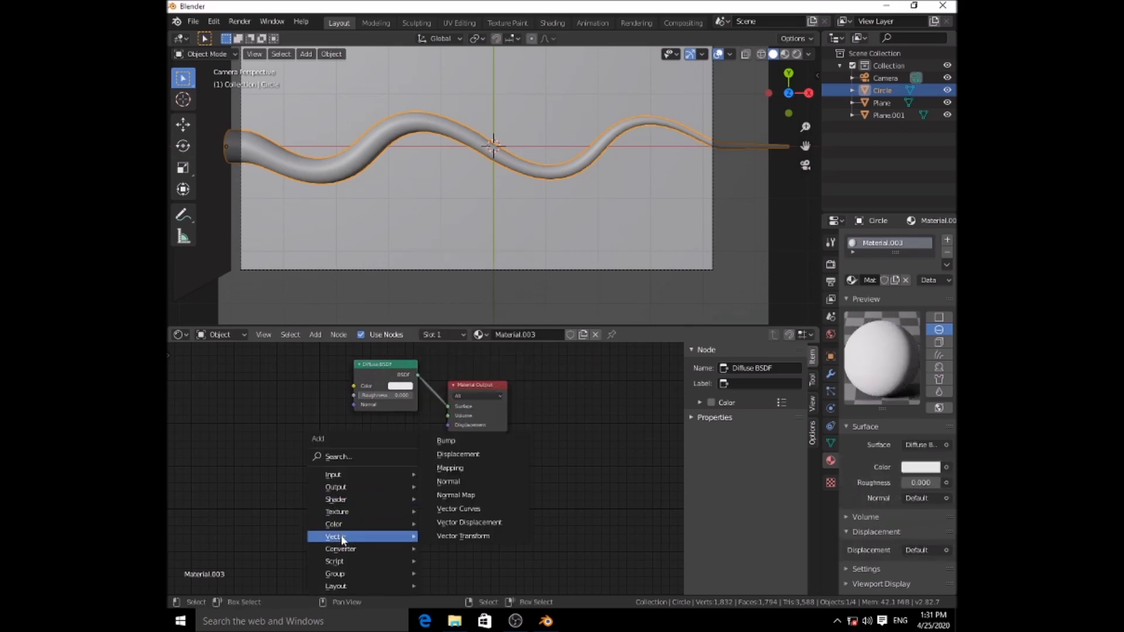
{"action": "left_click", "coordinate": [458, 455]}
{"action": "left_click", "coordinate": [360, 469]}
{"action": "key", "text": "shift+a"}
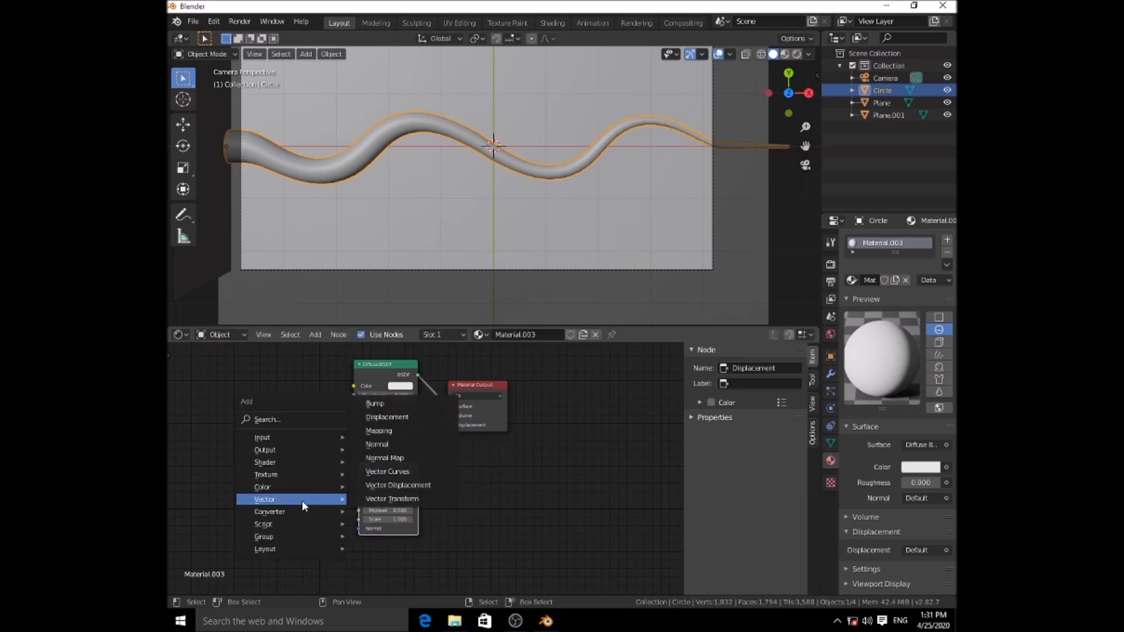
{"action": "mouse_move", "coordinate": [339, 475]}
{"action": "left_click", "coordinate": [412, 447]}
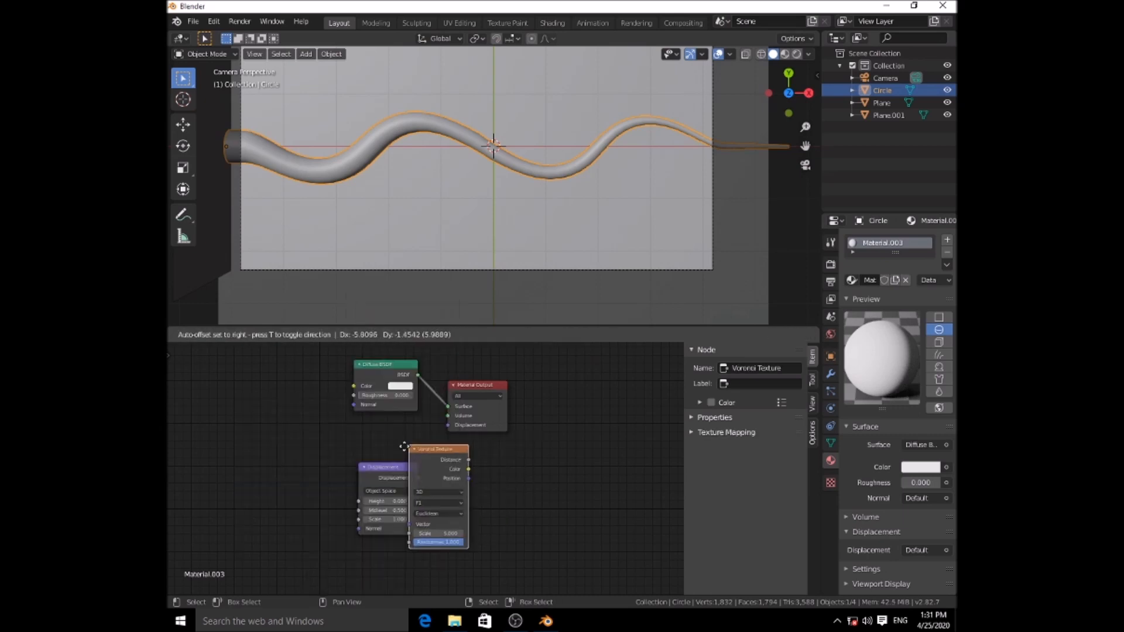
{"action": "left_click", "coordinate": [258, 446]}
Add a Texture Coordinate node in front of the Voronoi Texture node.
{"action": "key", "text": "shift+a"}
{"action": "mouse_move", "coordinate": [227, 468]}
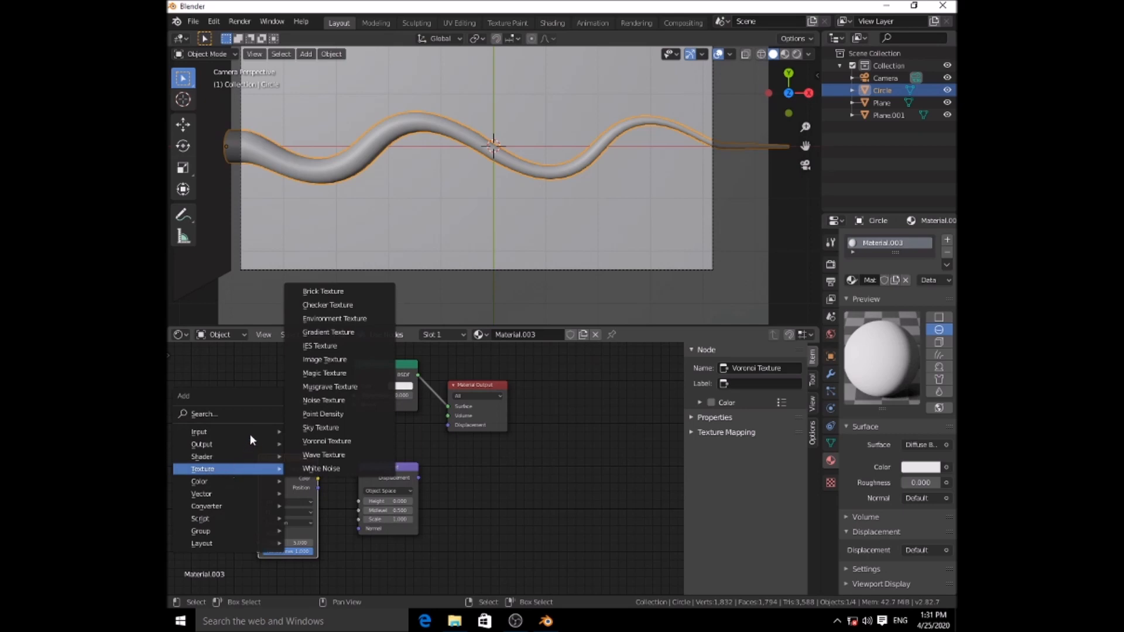
{"action": "mouse_move", "coordinate": [242, 431]}
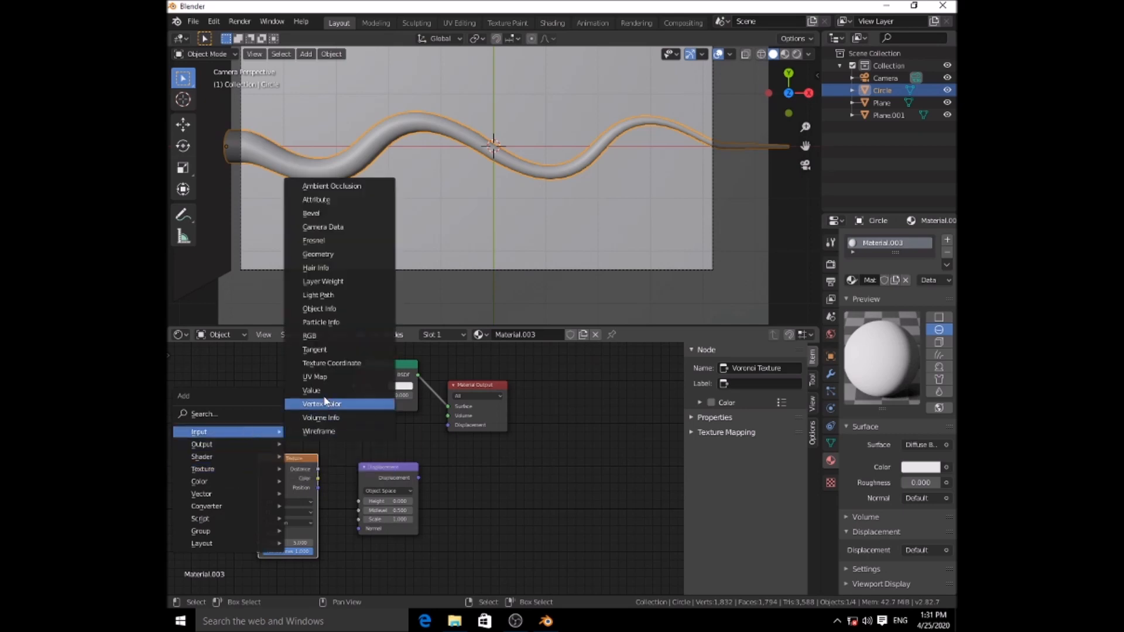
{"action": "left_click", "coordinate": [321, 363]}
{"action": "left_click", "coordinate": [208, 460]}
Add a Math node after the Displacement node and set its operation to Multiply.
{"action": "key", "text": "shift+a"}
{"action": "mouse_move", "coordinate": [487, 499]}
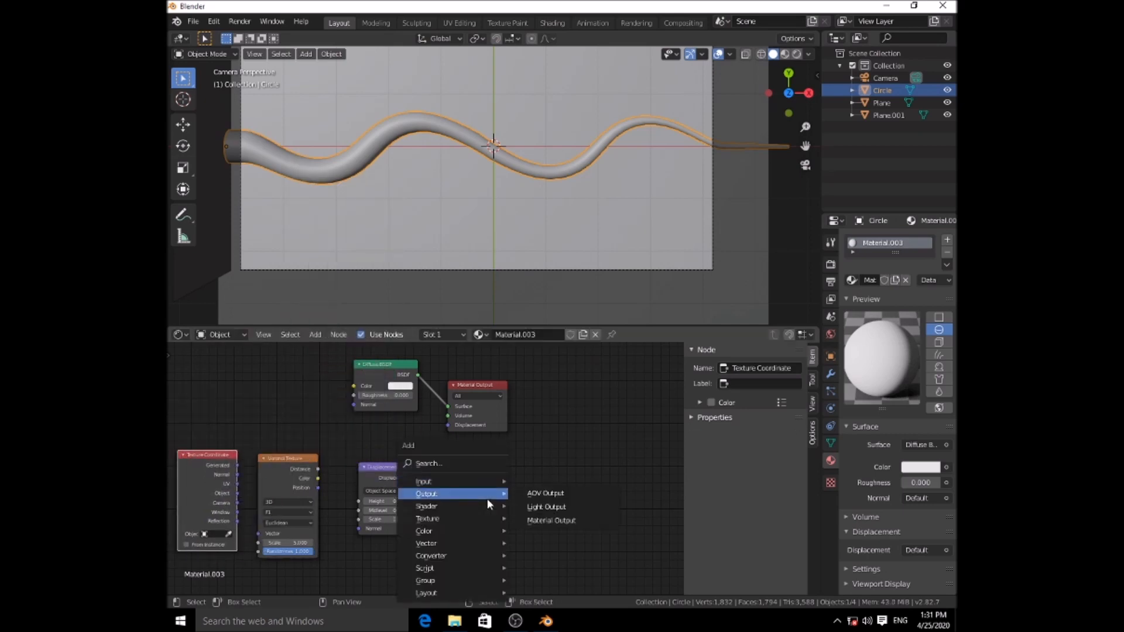
{"action": "mouse_move", "coordinate": [440, 559]}
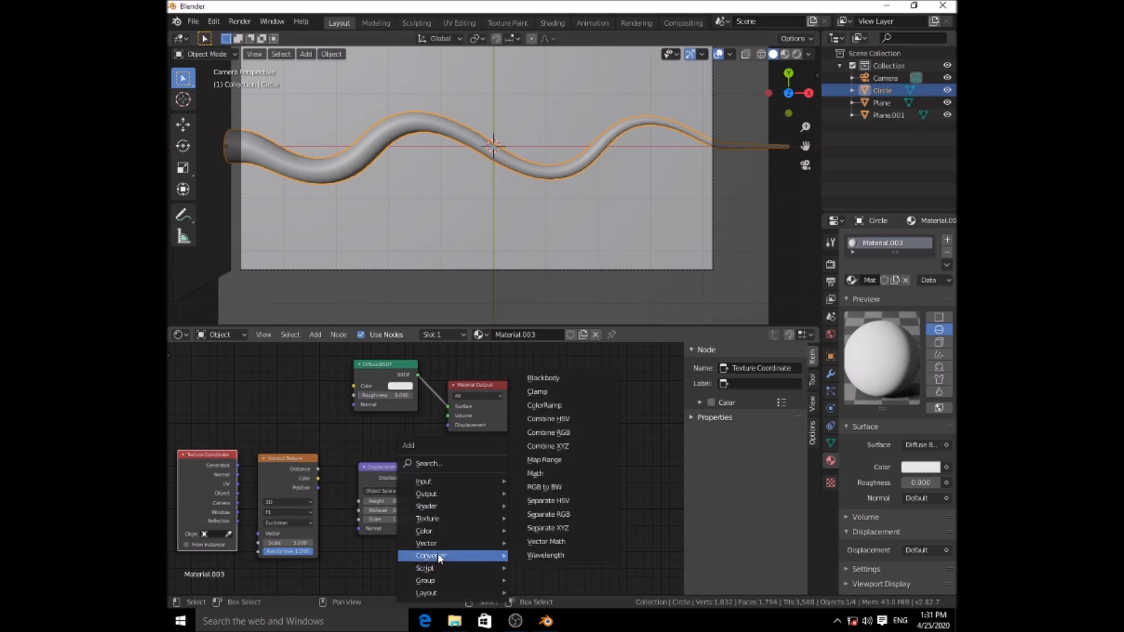
{"action": "left_click", "coordinate": [565, 472]}
{"action": "left_click", "coordinate": [483, 476]}
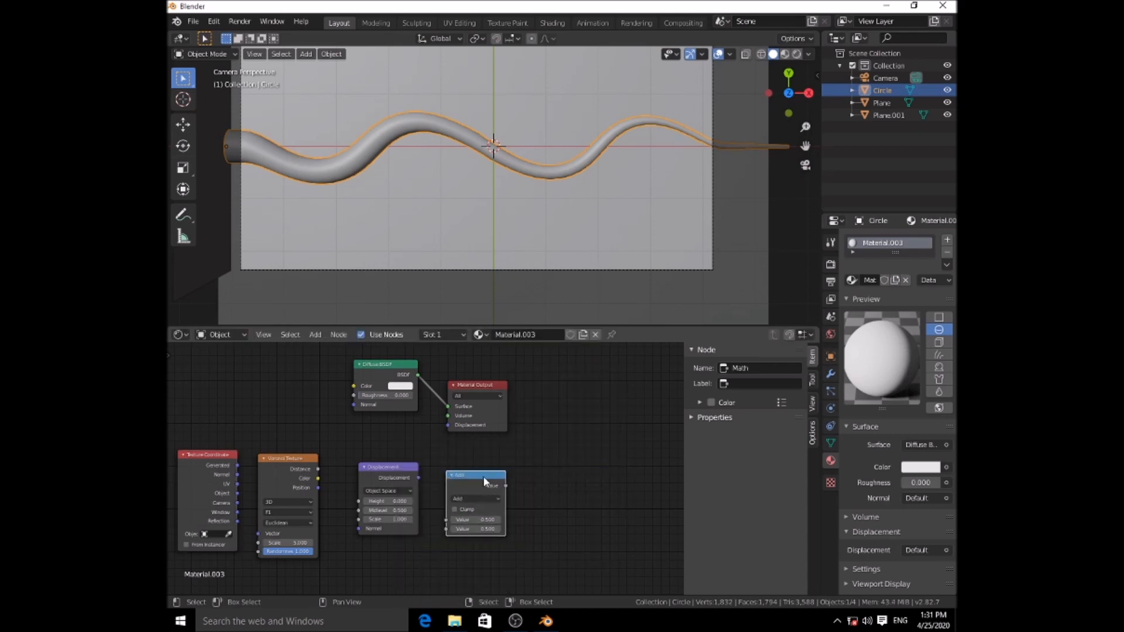
{"action": "left_click", "coordinate": [461, 501]}
{"action": "left_click", "coordinate": [471, 417]}
Link the Displacement node through the Multiply node's first value to the Material Output's Displacement input, moving the output node aside for room.
{"action": "left_click_drag", "start_coordinate": [504, 485], "coordinate": [449, 431]}
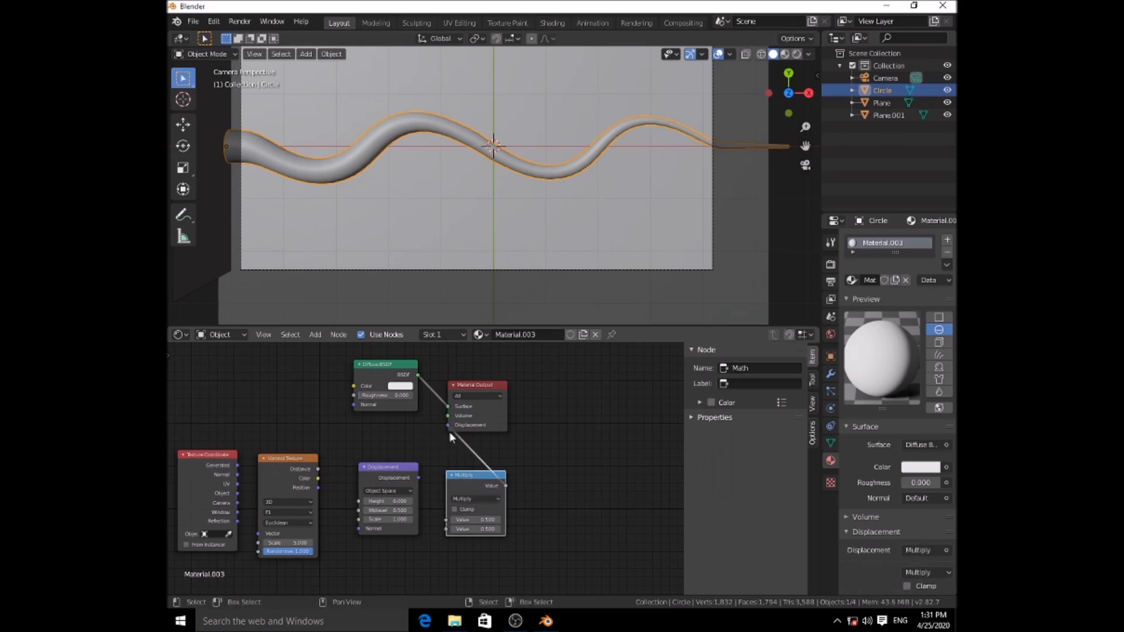
{"action": "left_click_drag", "start_coordinate": [494, 386], "coordinate": [590, 376]}
{"action": "left_click_drag", "start_coordinate": [419, 479], "coordinate": [446, 520]}
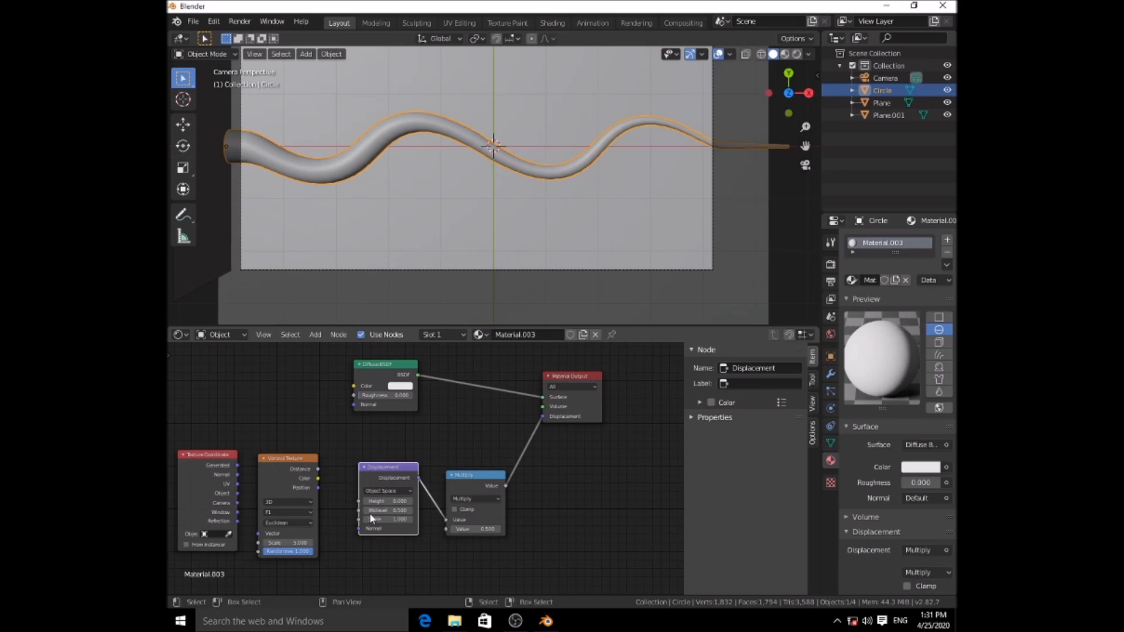
Set the Multiply node's second value to 1.000 and connect the Voronoi Texture's Distance output to the Displacement node's Height input.
{"action": "left_click", "coordinate": [487, 529]}
{"action": "key", "text": "Return"}
{"action": "left_click_drag", "start_coordinate": [318, 469], "coordinate": [359, 501]}
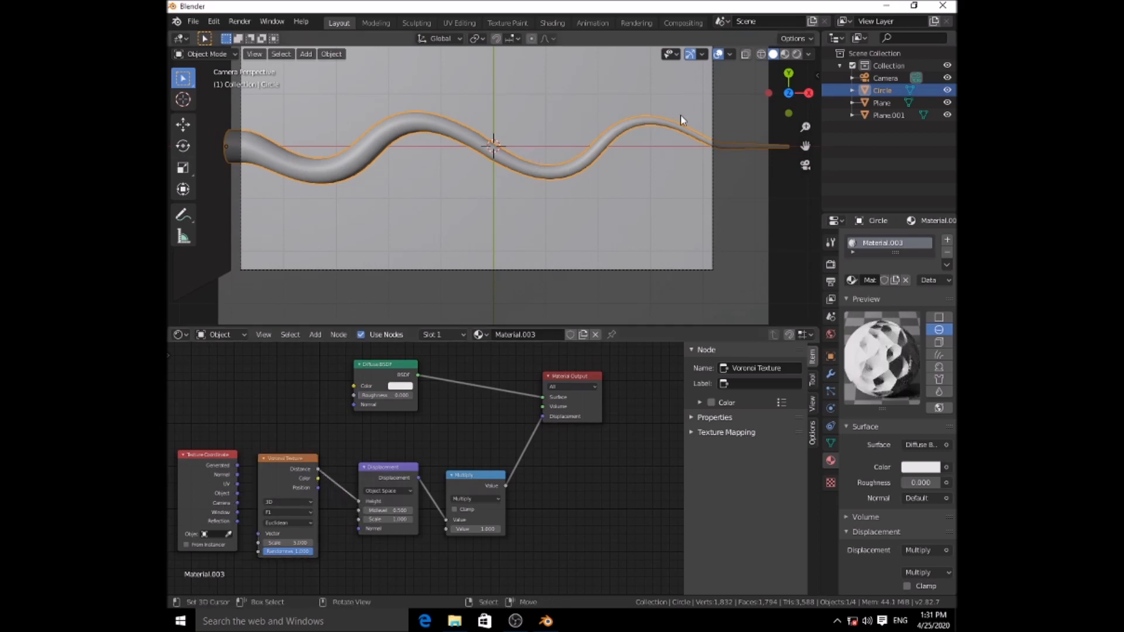
Switch the 3D viewport to Rendered shading to preview the wavy object's displaced surface.
{"action": "left_click", "coordinate": [797, 53]}
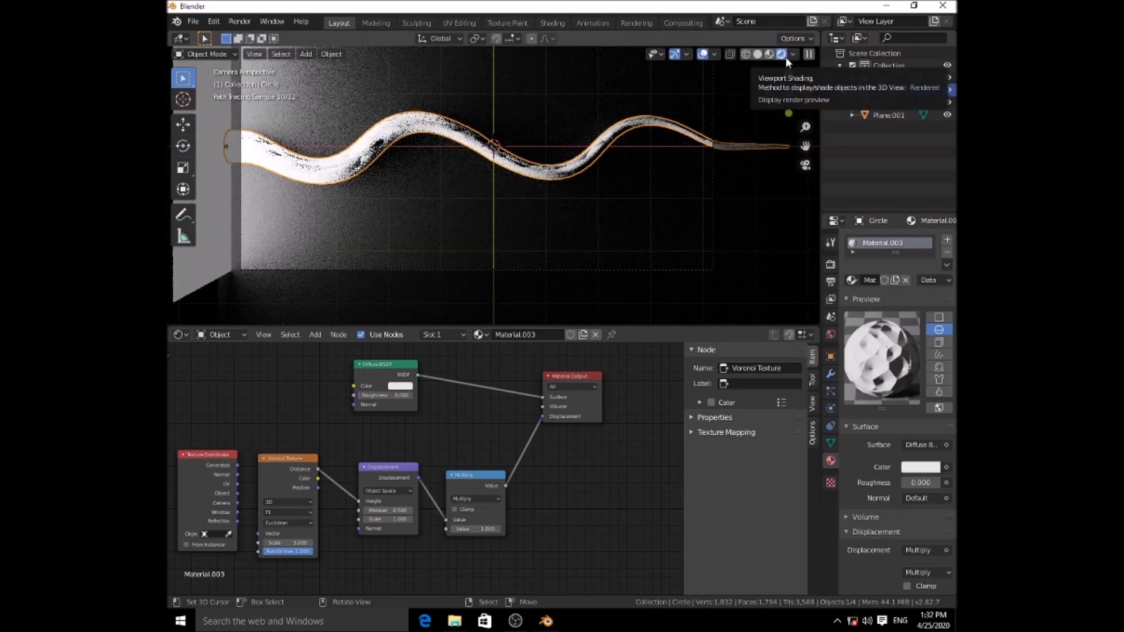
{"action": "scroll", "coordinate": [545, 150], "scroll_direction": "up", "scroll_amount": 4}
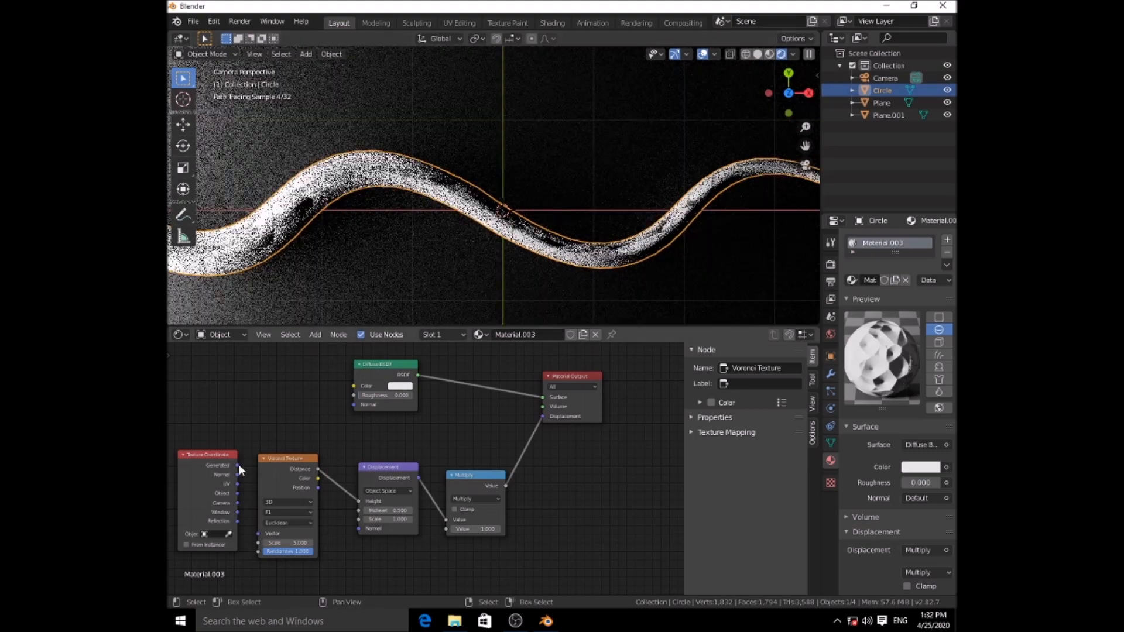
{"action": "scroll", "coordinate": [439, 274], "scroll_direction": "down", "scroll_amount": 2}
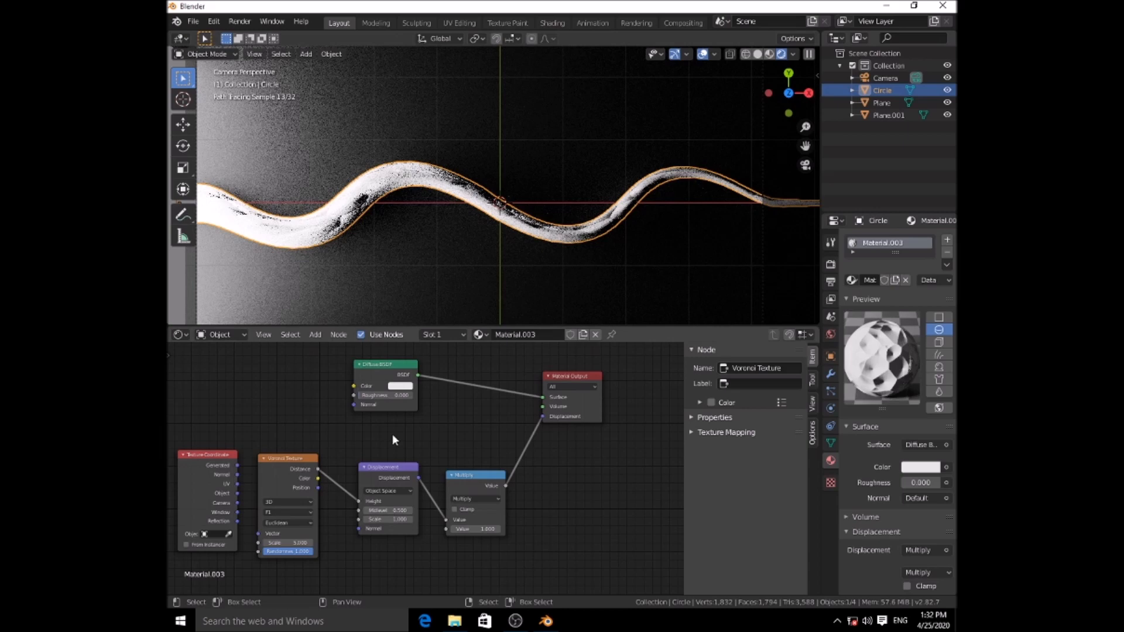
Connect the Texture Coordinate's Object output to the Voronoi Texture's Vector input and examine the rendered surface of the wavy object.
{"action": "left_click_drag", "start_coordinate": [237, 503], "coordinate": [273, 524]}
{"action": "scroll", "coordinate": [541, 247], "scroll_direction": "up", "scroll_amount": 3}
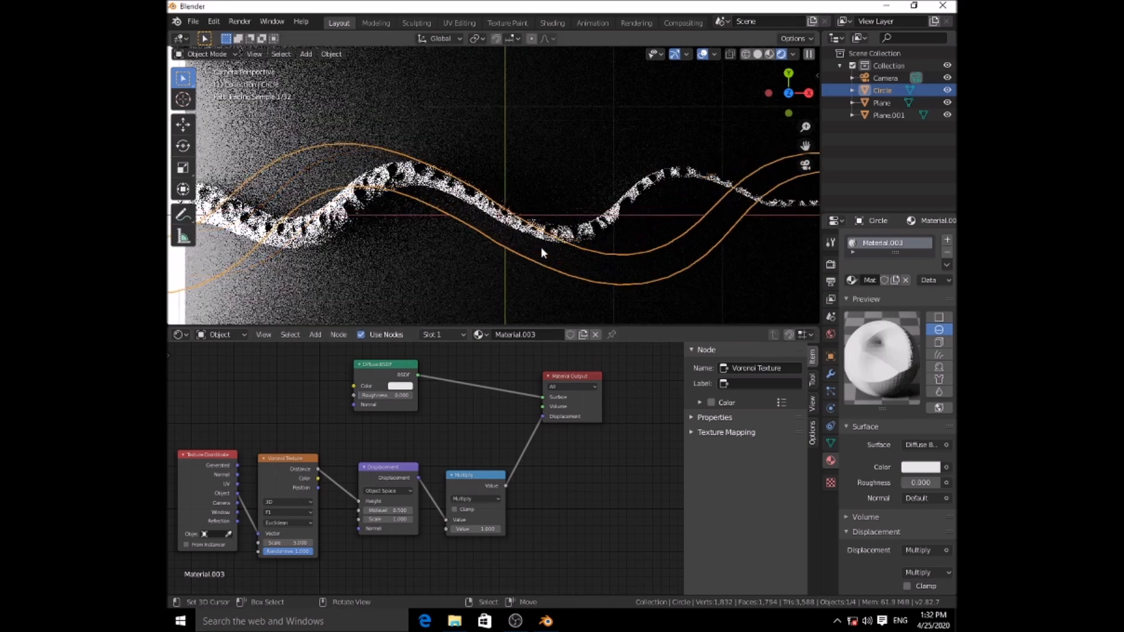
{"action": "middle_click_drag", "start_coordinate": [542, 248], "coordinate": [637, 242], "text": "shift"}
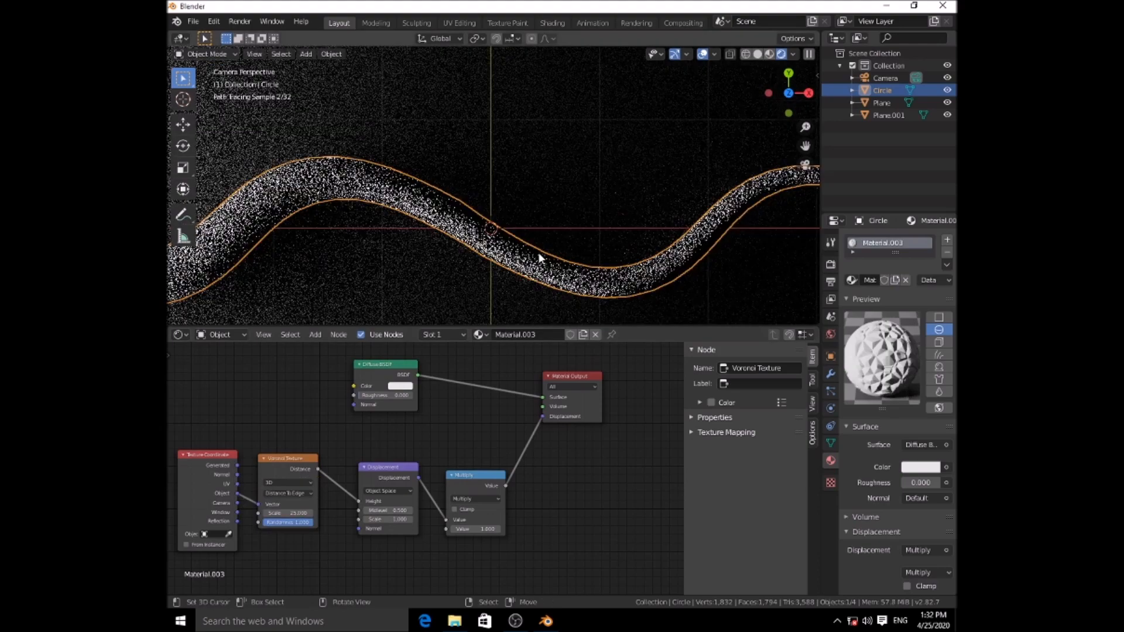
{"action": "scroll", "coordinate": [539, 252], "scroll_direction": "down", "scroll_amount": 3}
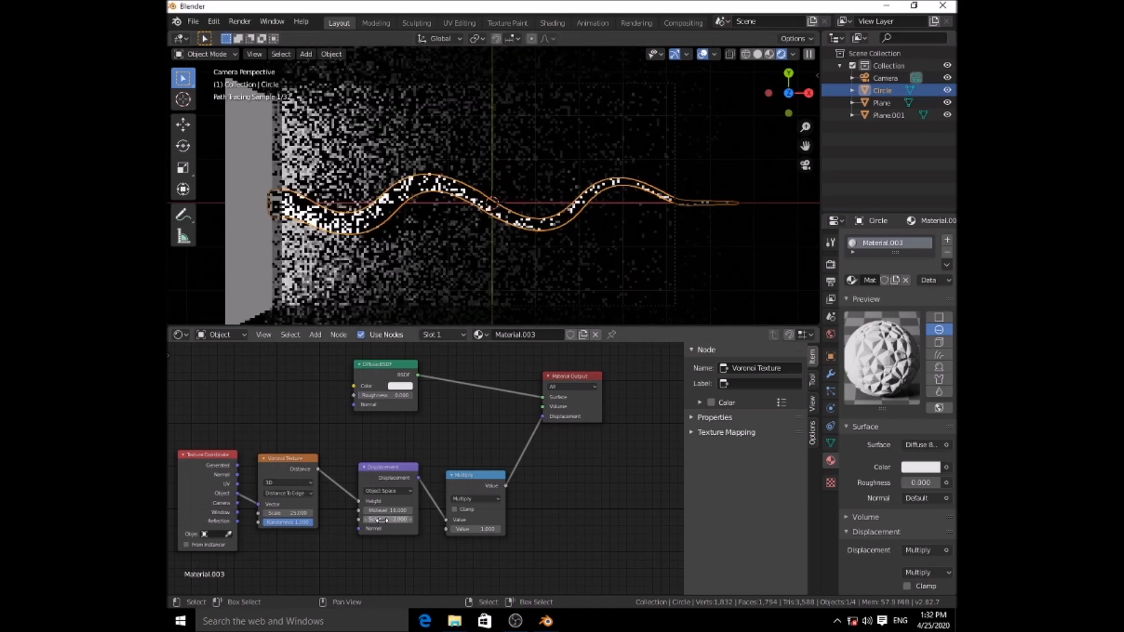
{"action": "scroll", "coordinate": [511, 226], "scroll_direction": "up", "scroll_amount": 5}
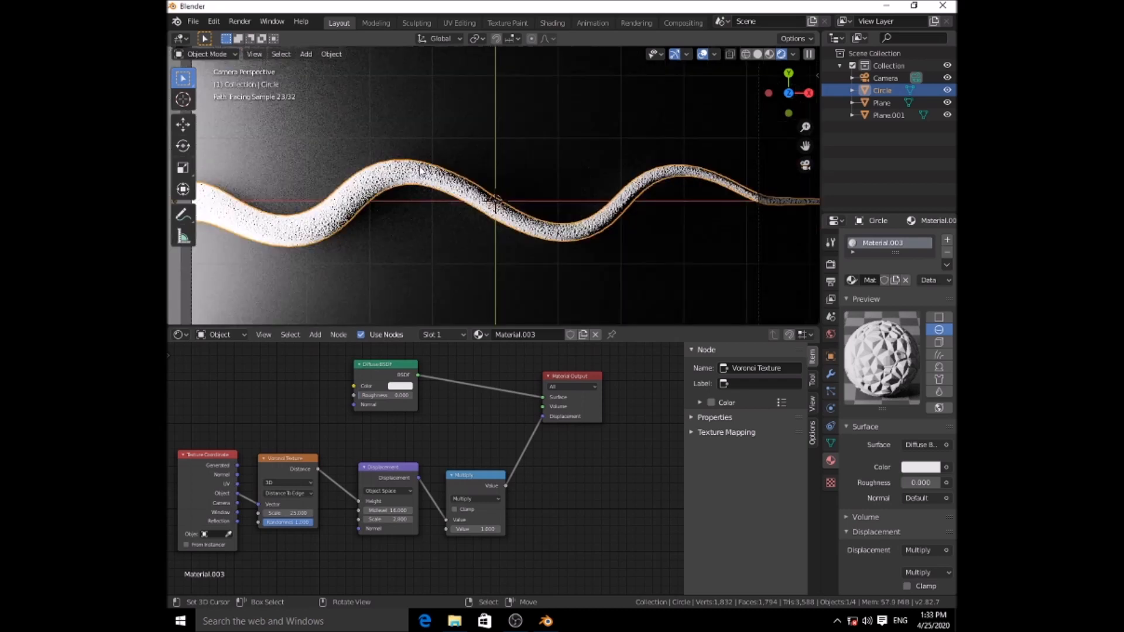
Define a render region around the middle and thin parts of the wavy object in the camera view.
{"action": "left_click_drag", "start_coordinate": [326, 133], "coordinate": [718, 264]}
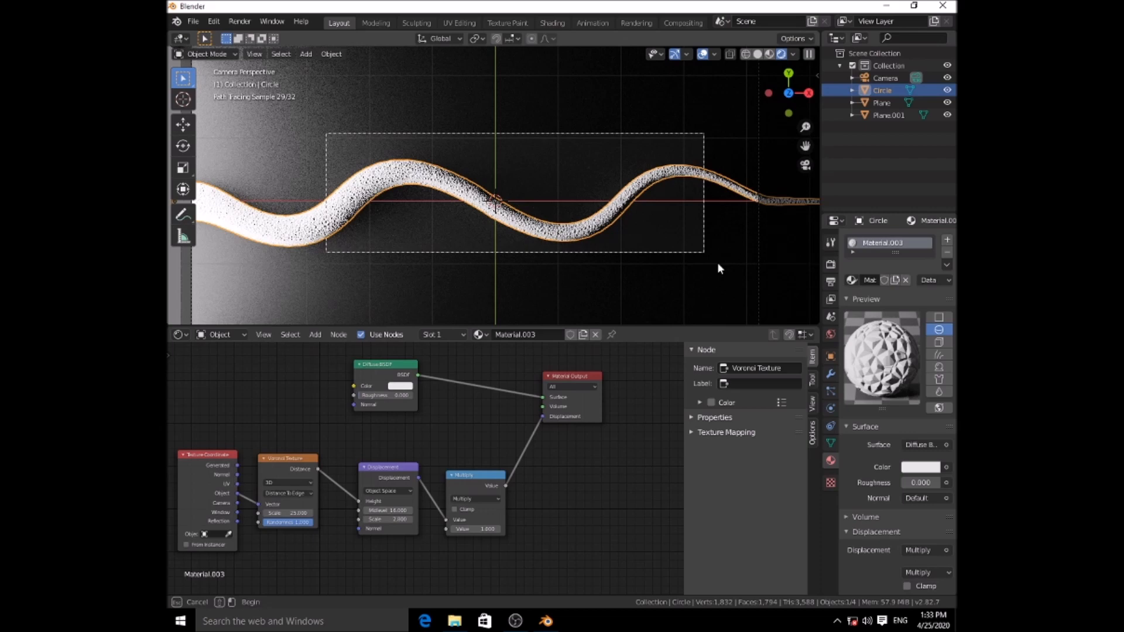
{"action": "left_click_drag", "start_coordinate": [718, 263], "coordinate": [745, 277]}
{"action": "scroll", "coordinate": [496, 195], "scroll_direction": "down", "scroll_amount": 4}
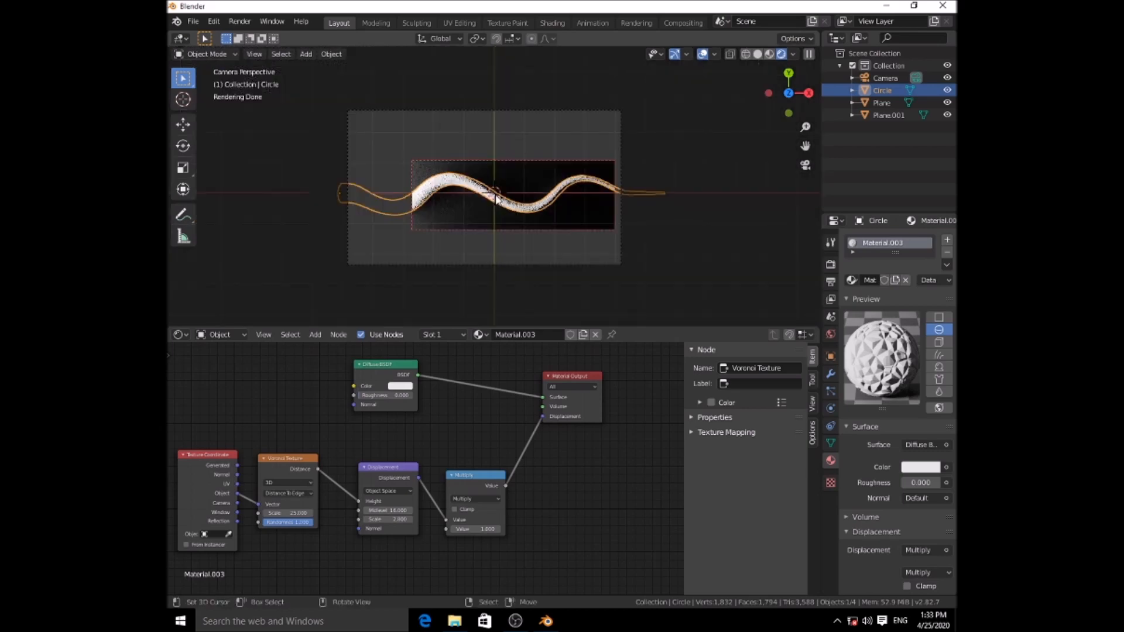
Select the emissive plane and set its Emission strength to 25.
{"action": "left_click", "coordinate": [325, 178]}
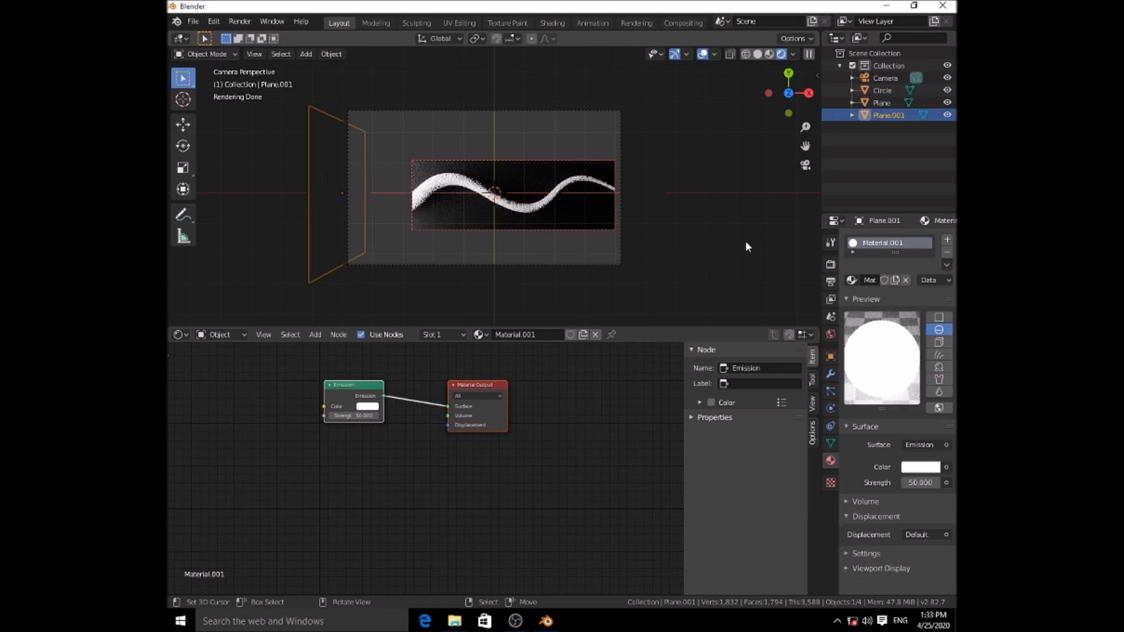
{"action": "left_click", "coordinate": [920, 482]}
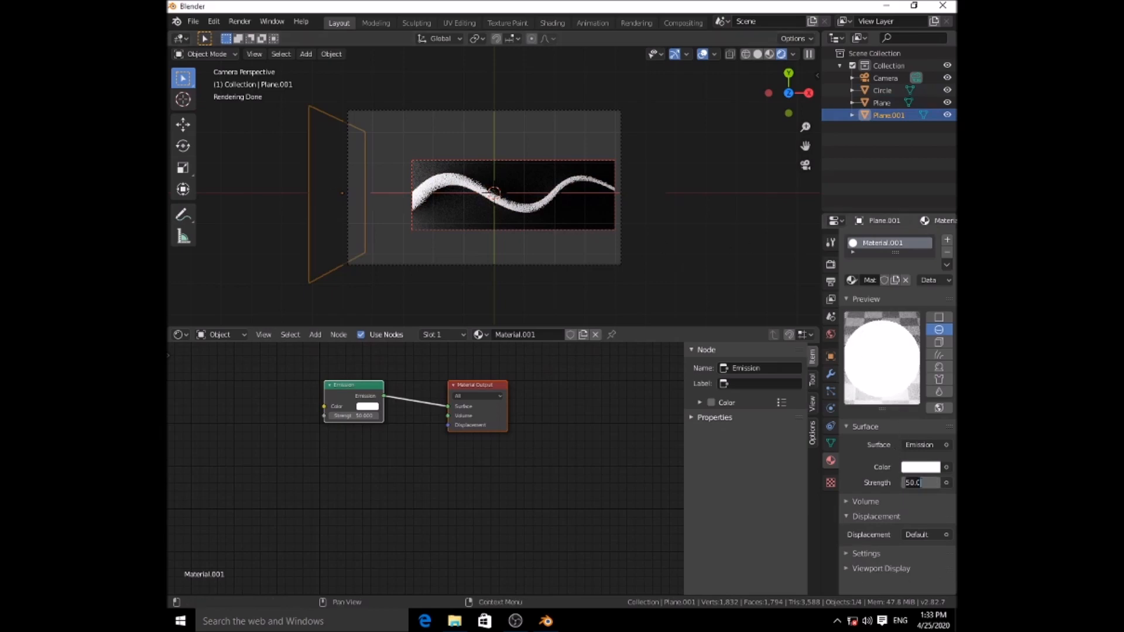
{"action": "key", "text": "BackSpace"}
{"action": "key", "text": "BackSpace"}
{"action": "key", "text": "BackSpace"}
{"action": "key", "text": "BackSpace"}
{"action": "type", "text": "25"}
{"action": "key", "text": "Return"}
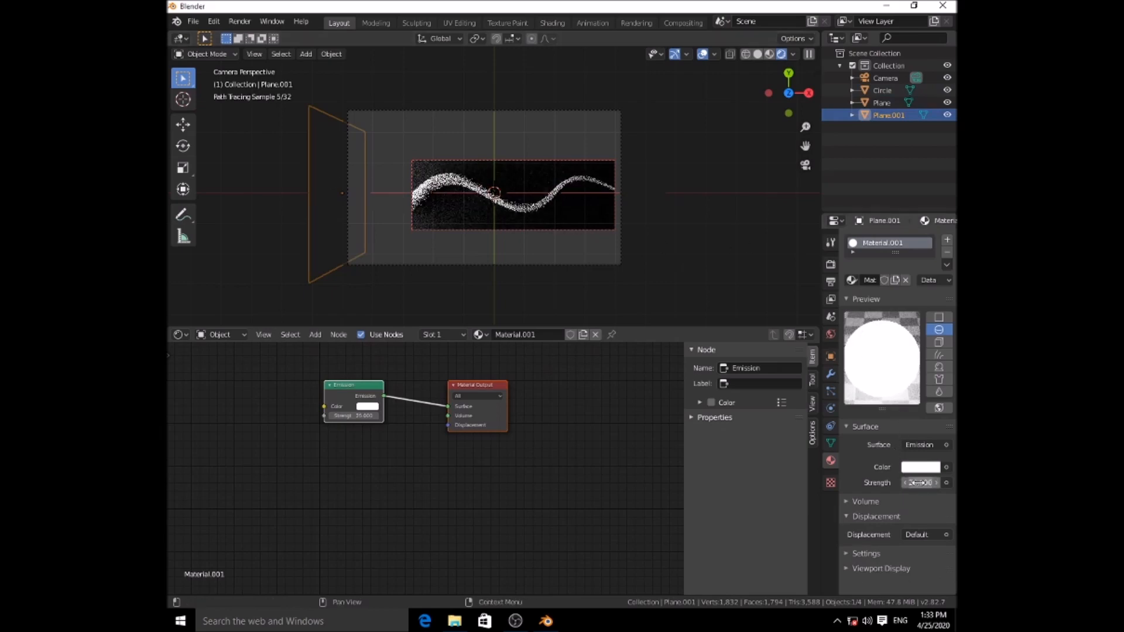
{"action": "scroll", "coordinate": [487, 202], "scroll_direction": "up", "scroll_amount": 5}
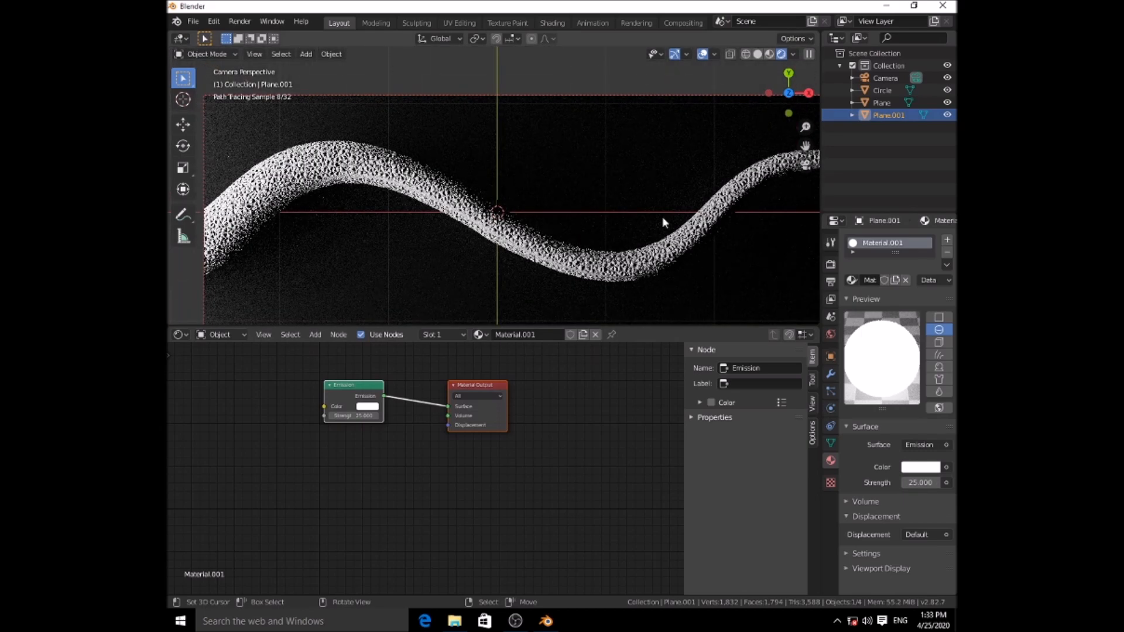
{"action": "scroll", "coordinate": [406, 242], "scroll_direction": "down", "scroll_amount": 4}
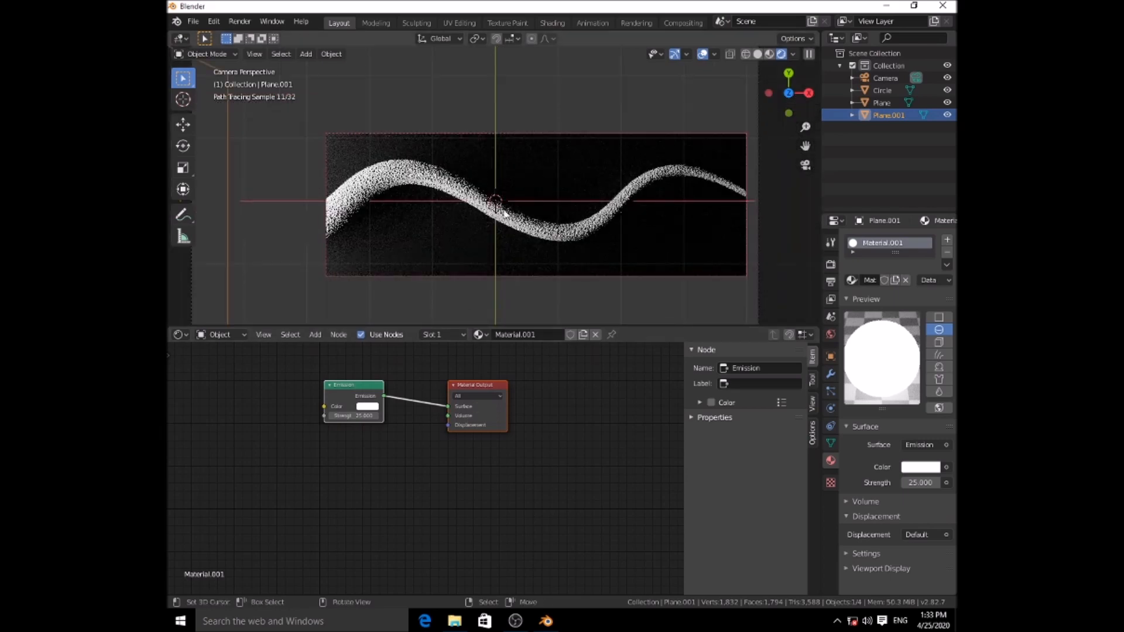
Select the wavy object and move its Diffuse BSDF node far away from the Material Output node.
{"action": "left_click", "coordinate": [482, 211]}
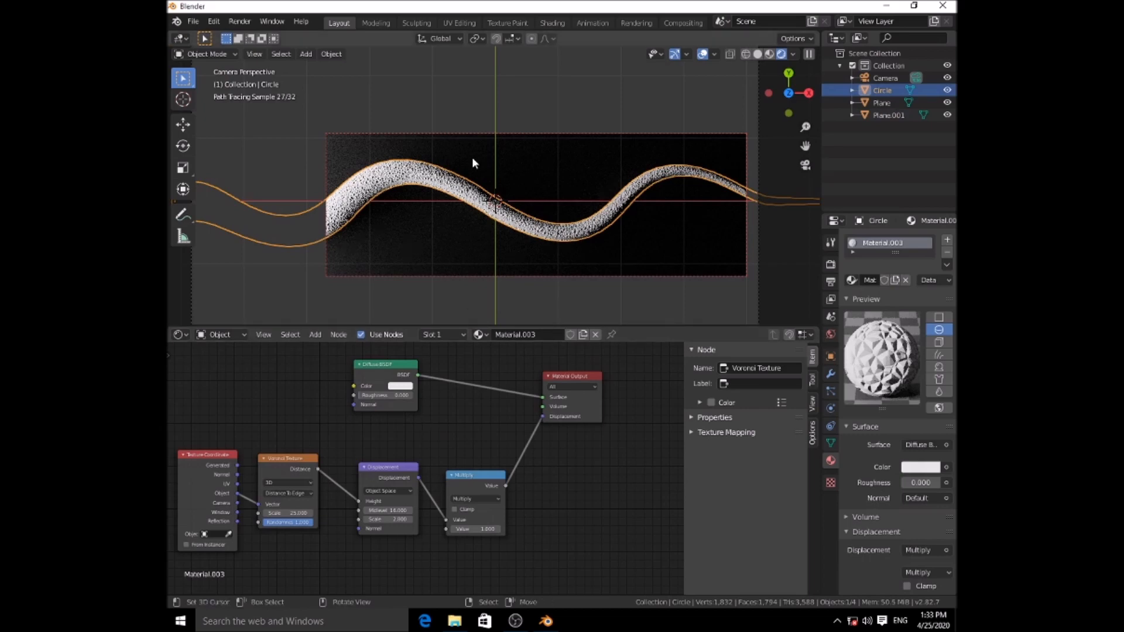
{"action": "scroll", "coordinate": [473, 163], "scroll_direction": "down", "scroll_amount": 2}
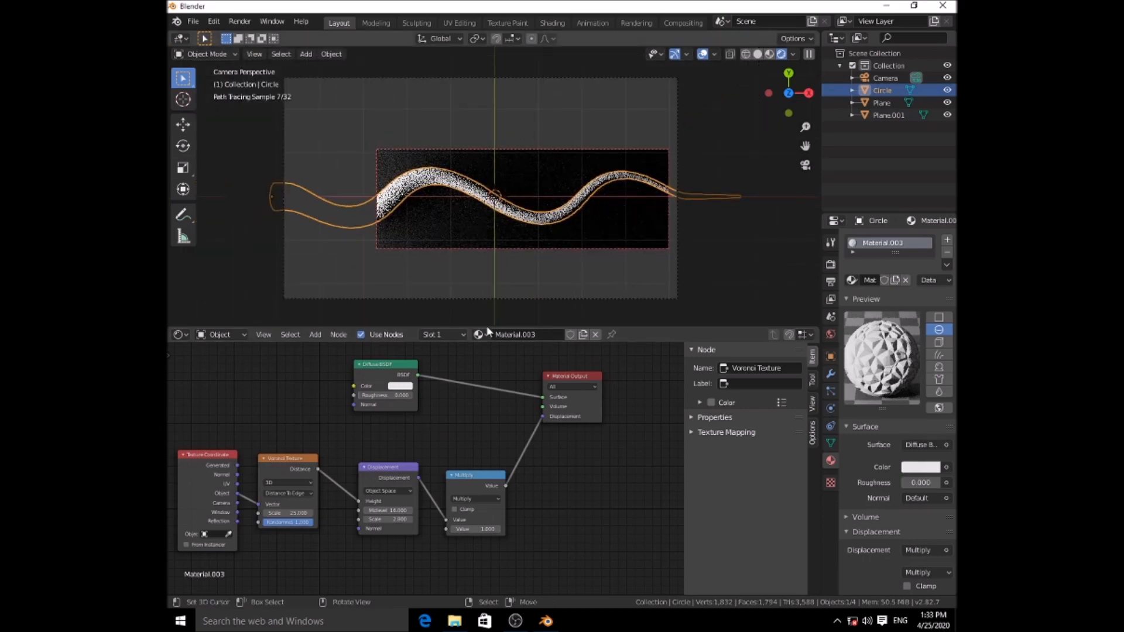
{"action": "middle_click_drag", "start_coordinate": [441, 403], "coordinate": [479, 445]}
{"action": "left_click_drag", "start_coordinate": [396, 420], "coordinate": [133, 378]}
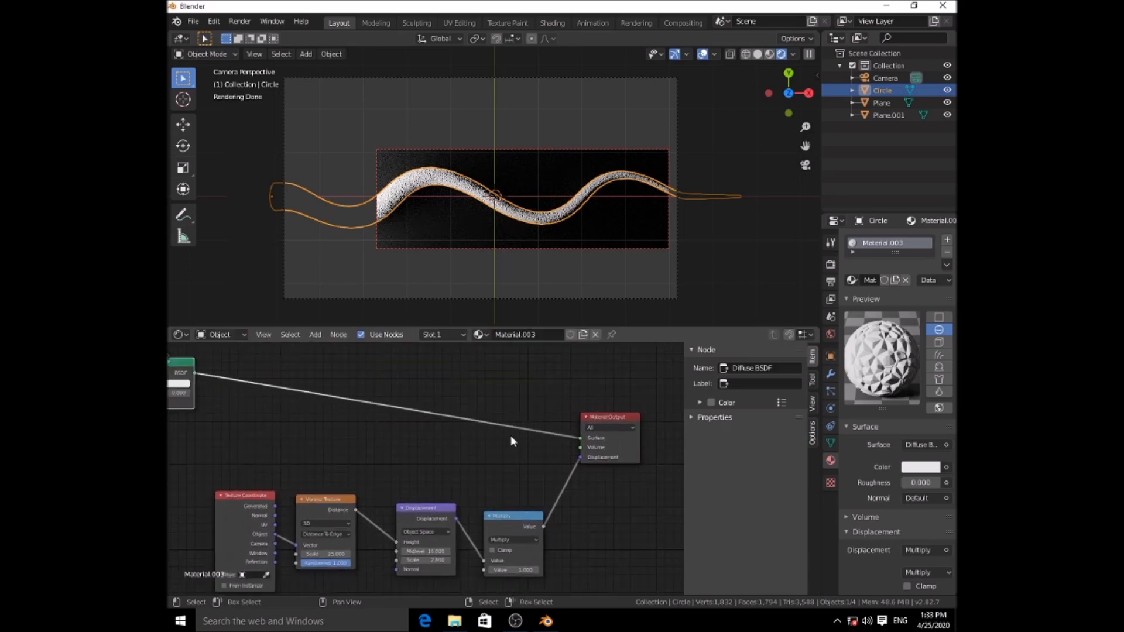
{"action": "scroll", "coordinate": [461, 496], "scroll_direction": "down", "scroll_amount": 3}
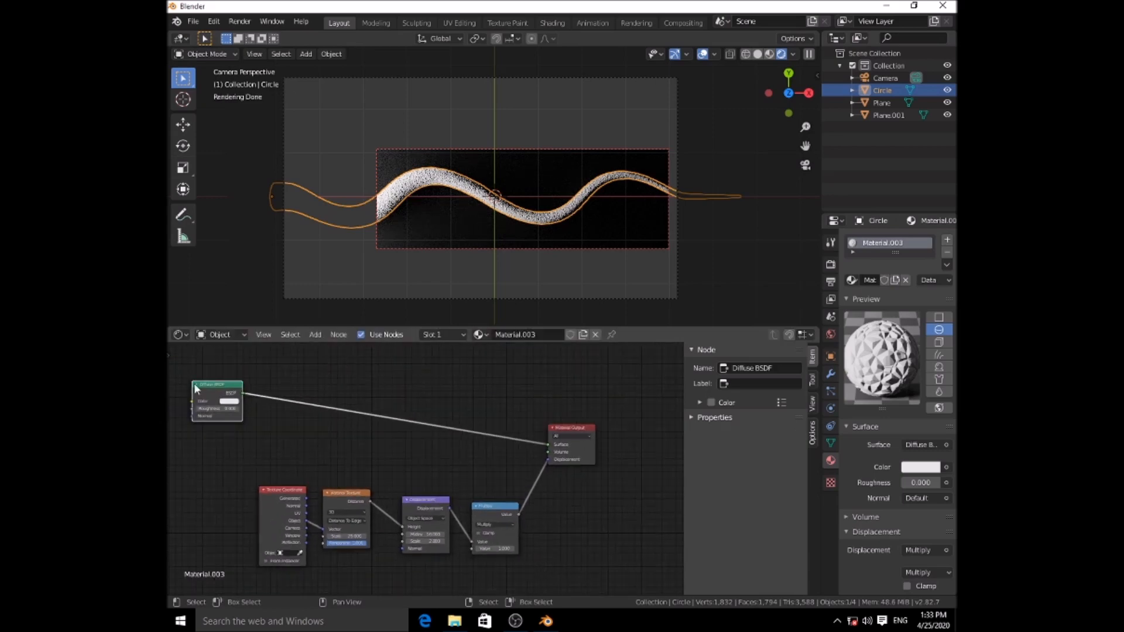
{"action": "key", "text": "b"}
{"action": "left_click_drag", "start_coordinate": [556, 583], "coordinate": [217, 475]}
{"action": "key", "text": "s"}
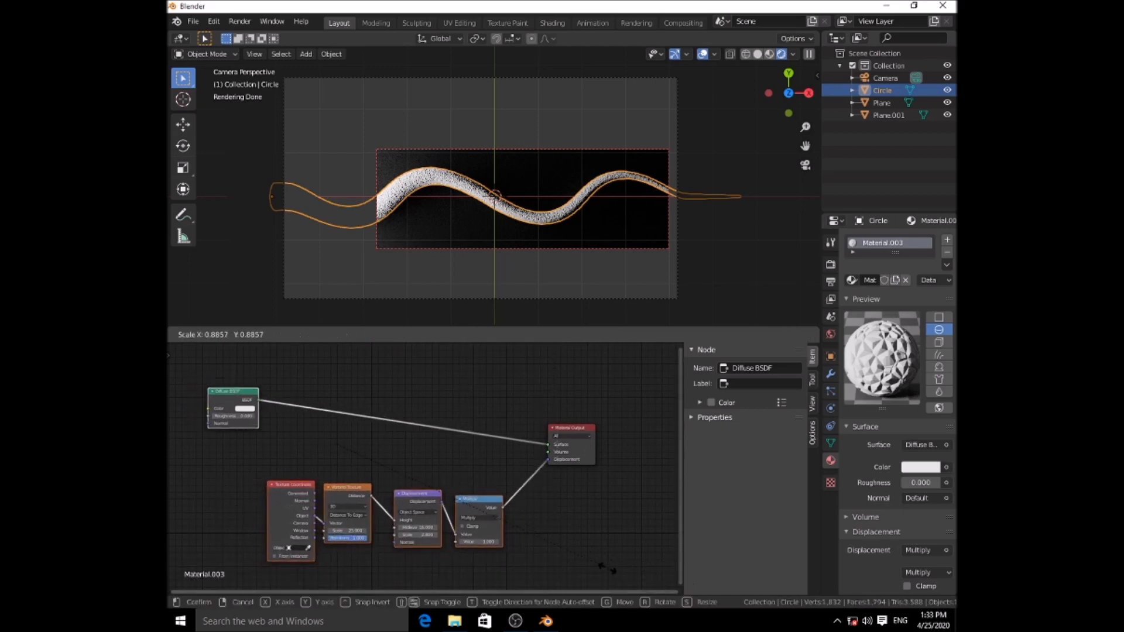
{"action": "right_click", "coordinate": [214, 450]}
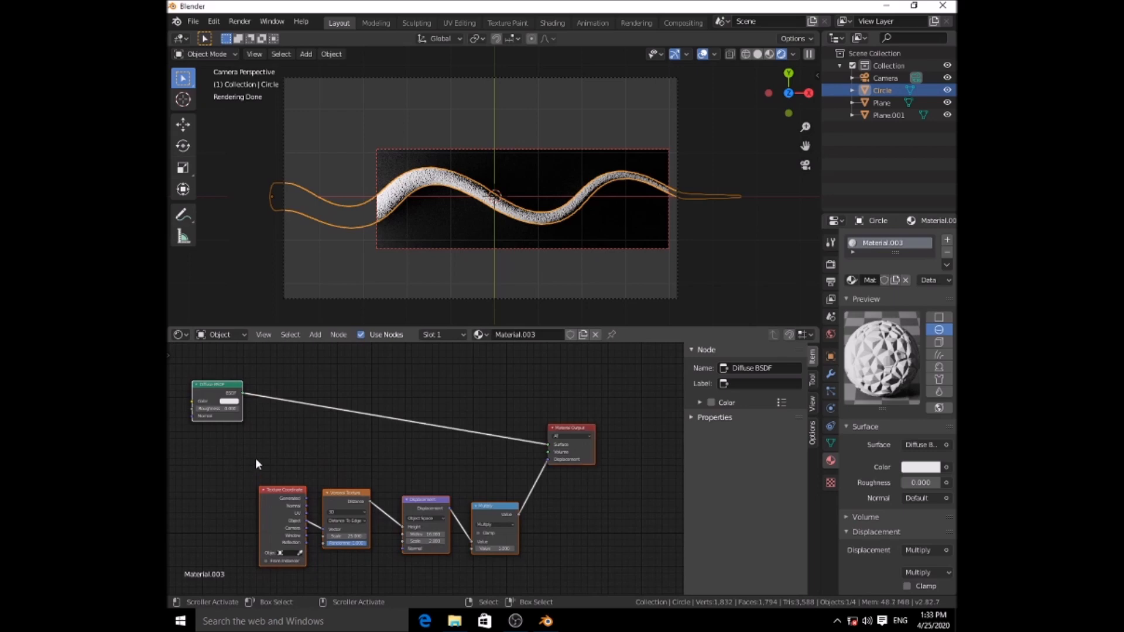
Pull the Texture Coordinate, Voronoi Texture, Displacement and Multiply nodes closer together and move them below the Material Output node.
{"action": "left_click_drag", "start_coordinate": [220, 458], "coordinate": [562, 581]}
{"action": "key", "text": "s"}
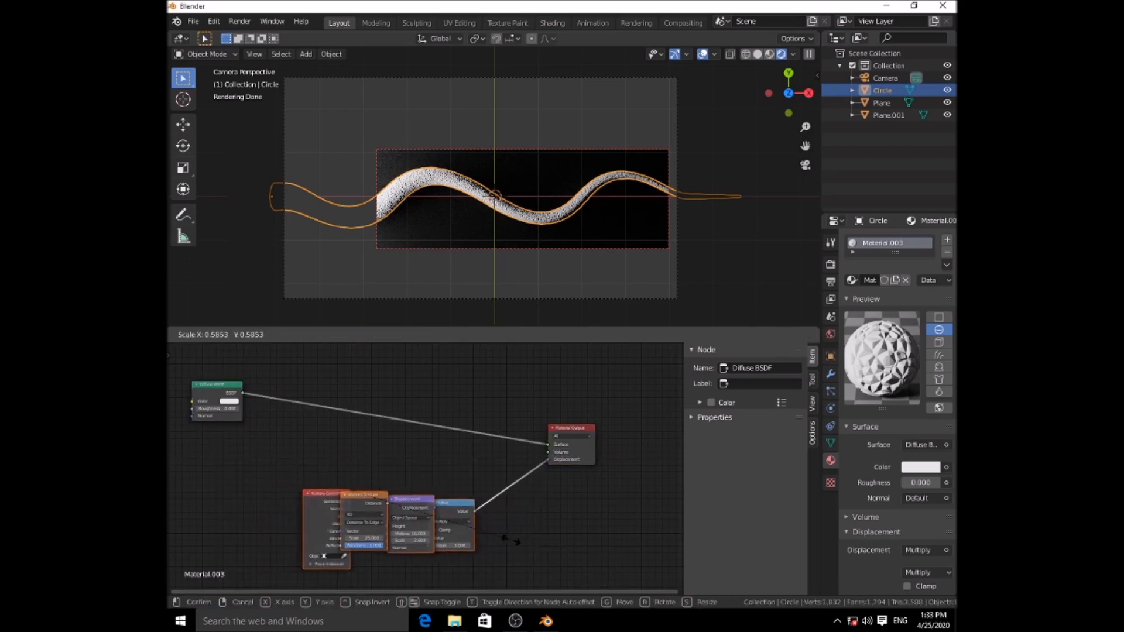
{"action": "left_click", "coordinate": [559, 555]}
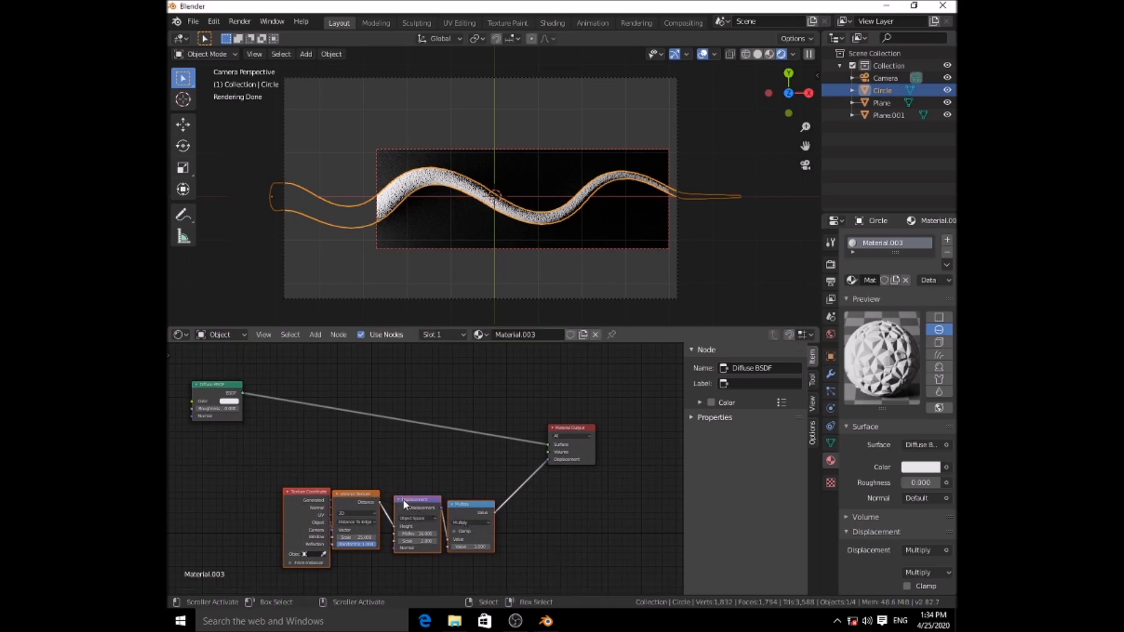
{"action": "key", "text": "g"}
{"action": "left_click", "coordinate": [577, 490]}
Add a Musgrave Texture node and place it in front of the Diffuse BSDF node.
{"action": "scroll", "coordinate": [315, 469], "scroll_direction": "down", "scroll_amount": 2}
{"action": "middle_click_drag", "start_coordinate": [315, 469], "coordinate": [370, 468]}
{"action": "key", "text": "shift+a"}
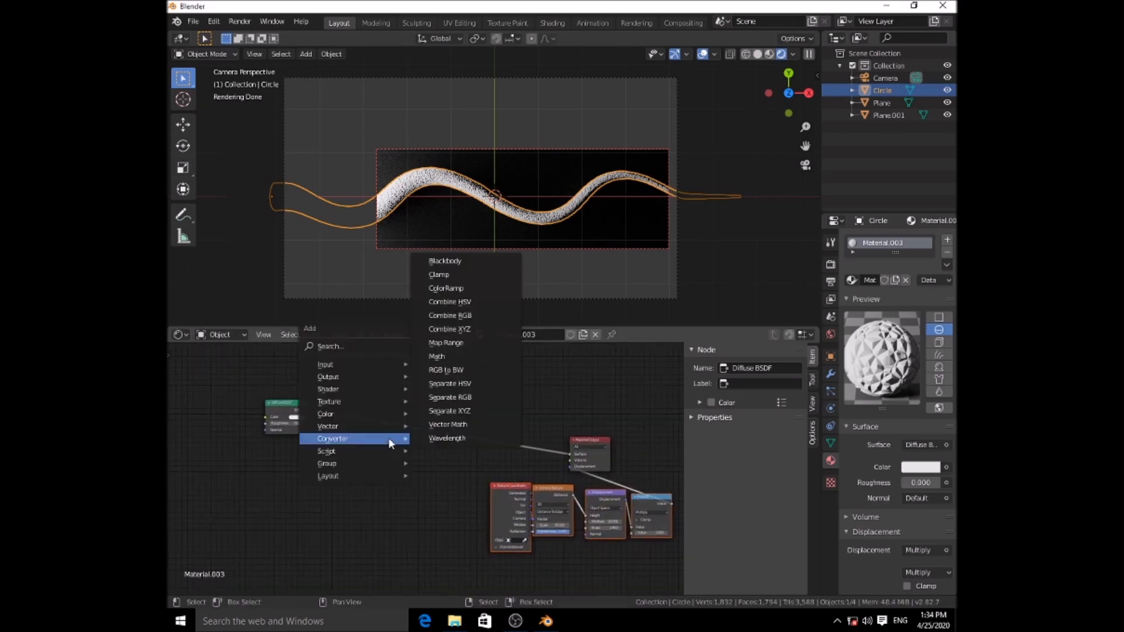
{"action": "mouse_move", "coordinate": [323, 401]}
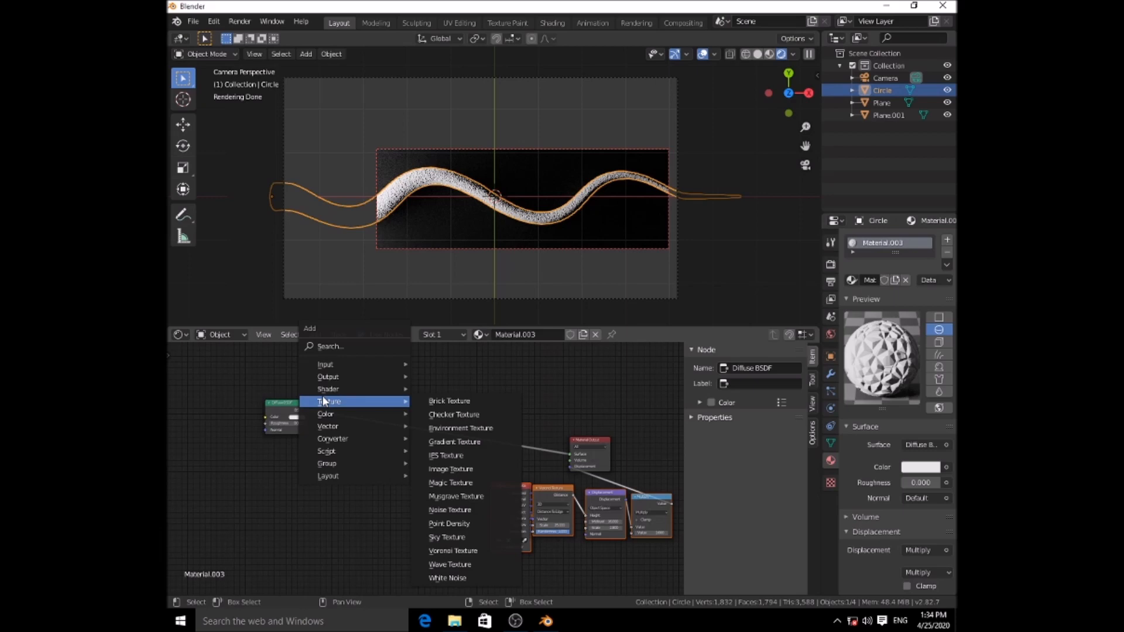
{"action": "left_click", "coordinate": [454, 498]}
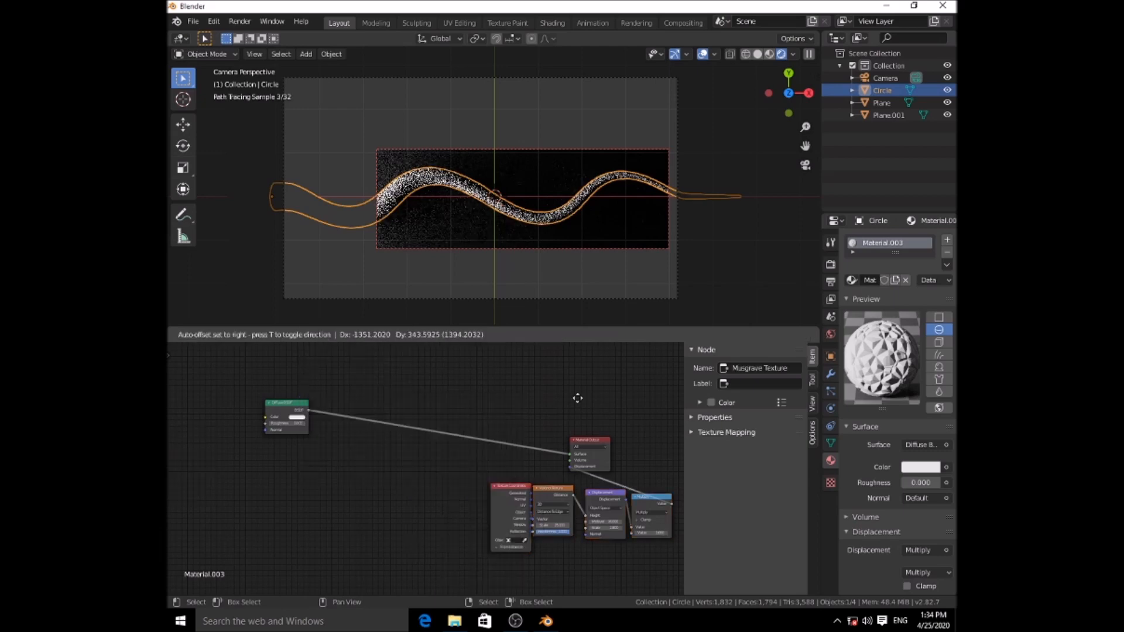
{"action": "left_click", "coordinate": [214, 403]}
{"action": "middle_click_drag", "start_coordinate": [264, 428], "coordinate": [317, 419]}
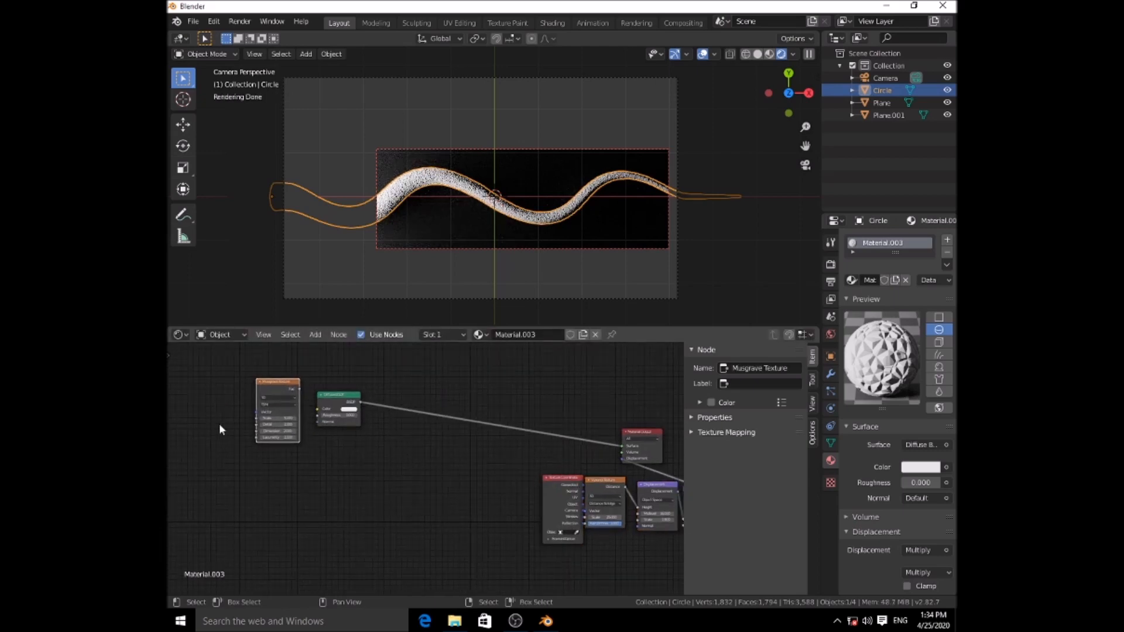
Connect the Musgrave Texture's Fac output to the Normal input of the Diffuse BSDF.
{"action": "scroll", "coordinate": [219, 424], "scroll_direction": "up", "scroll_amount": 4}
{"action": "middle_click_drag", "start_coordinate": [264, 405], "coordinate": [342, 447]}
{"action": "left_click_drag", "start_coordinate": [332, 402], "coordinate": [354, 444]}
{"action": "middle_click_drag", "start_coordinate": [384, 457], "coordinate": [476, 476]}
{"action": "key", "text": "shift+a"}
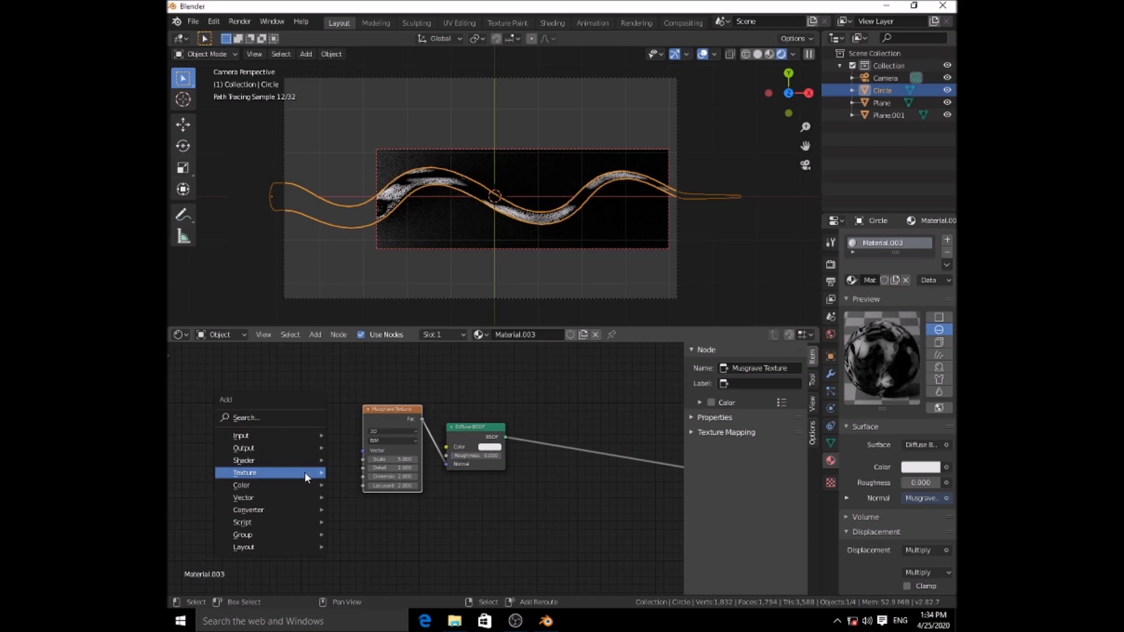
{"action": "key", "text": "Escape"}
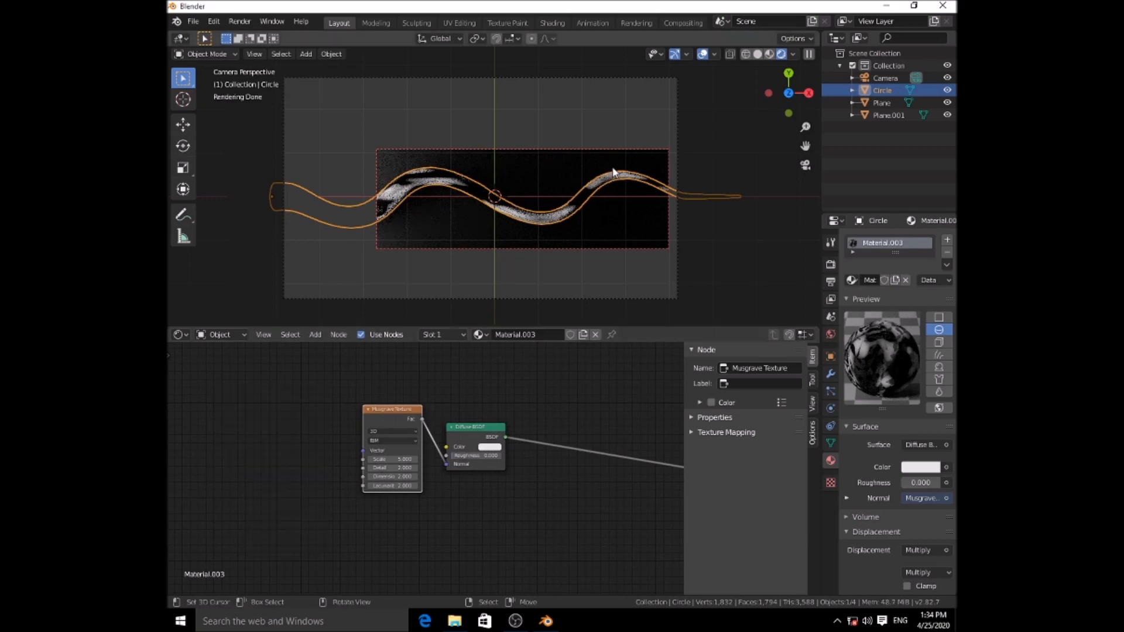
Duplicate the Texture Coordinate node in front of the Musgrave Texture and connect its Object output to the Musgrave's Vector input.
{"action": "scroll", "coordinate": [412, 477], "scroll_direction": "down", "scroll_amount": 3}
{"action": "key", "text": "Home"}
{"action": "left_click", "coordinate": [536, 500]}
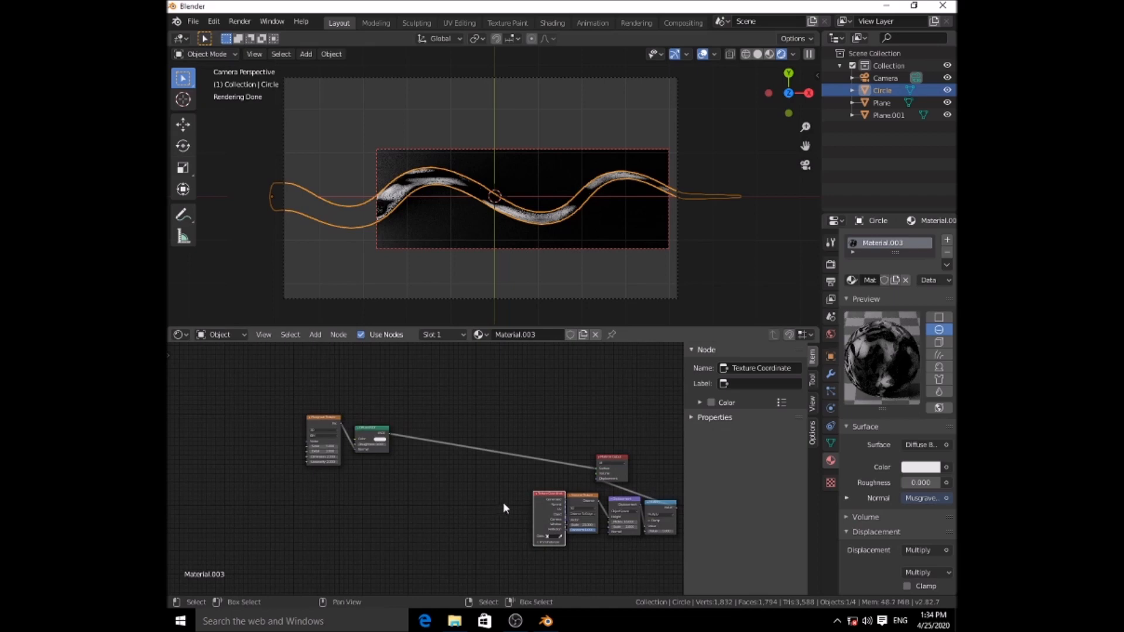
{"action": "key", "text": "shift+d"}
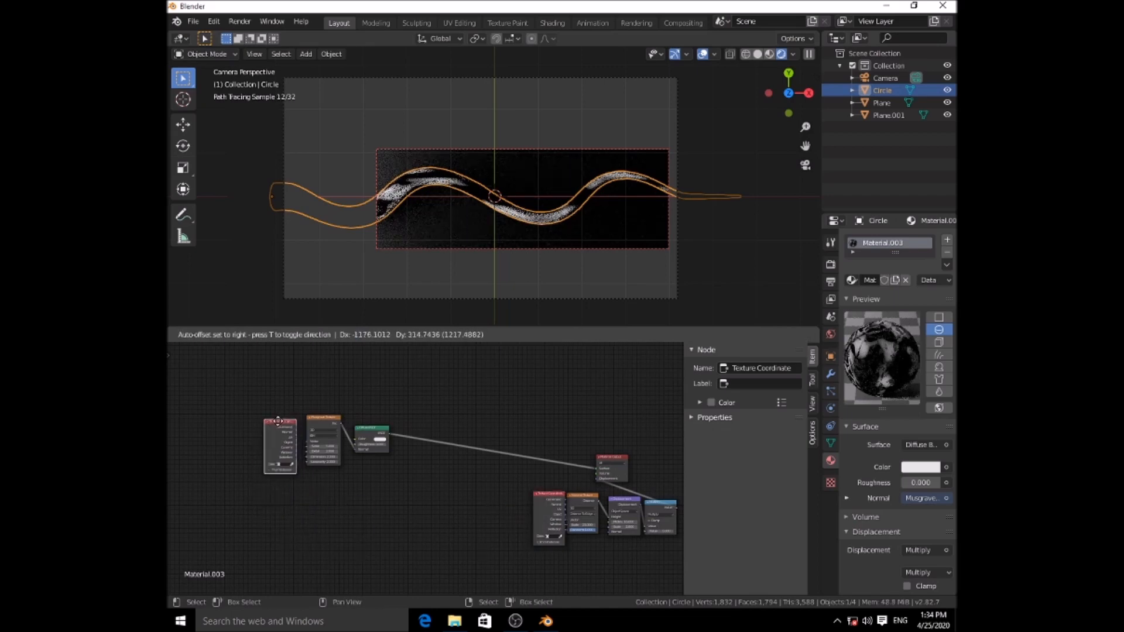
{"action": "left_click", "coordinate": [280, 421]}
{"action": "scroll", "coordinate": [284, 459], "scroll_direction": "up", "scroll_amount": 4}
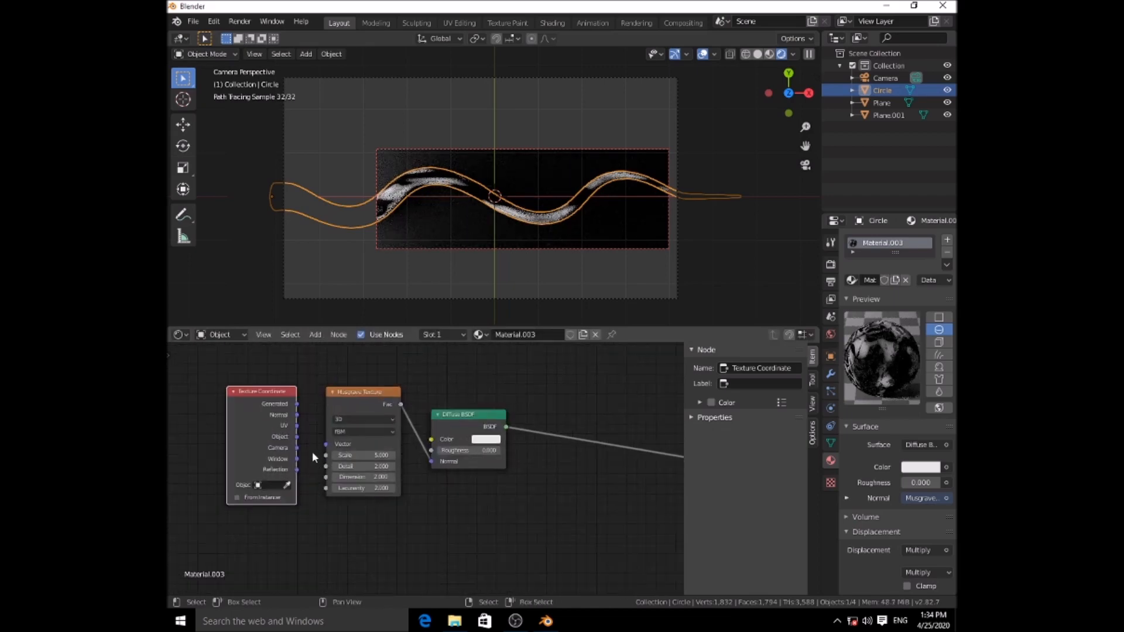
{"action": "left_click_drag", "start_coordinate": [297, 437], "coordinate": [326, 444]}
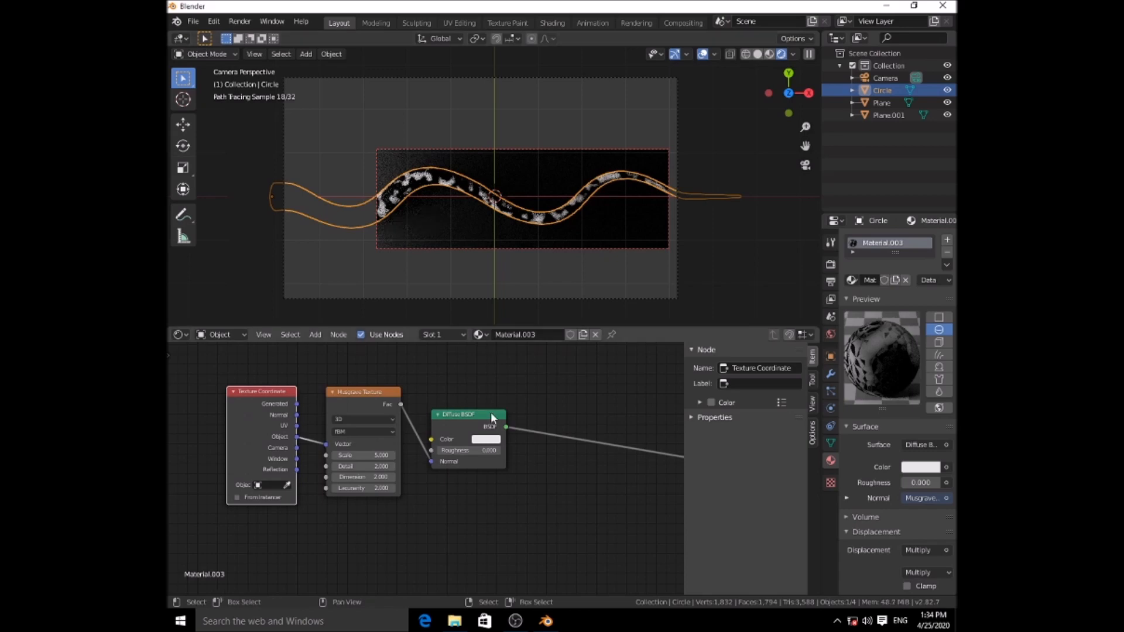
Change the Diffuse BSDF colour to a saturated red.
{"action": "left_click", "coordinate": [490, 440]}
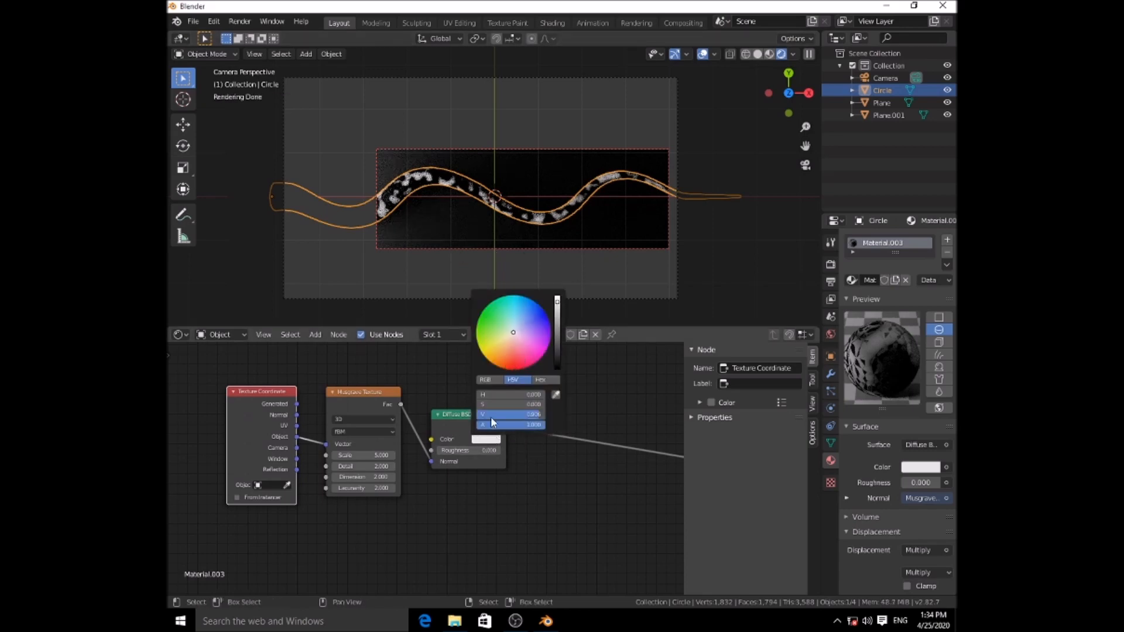
{"action": "left_click", "coordinate": [513, 369]}
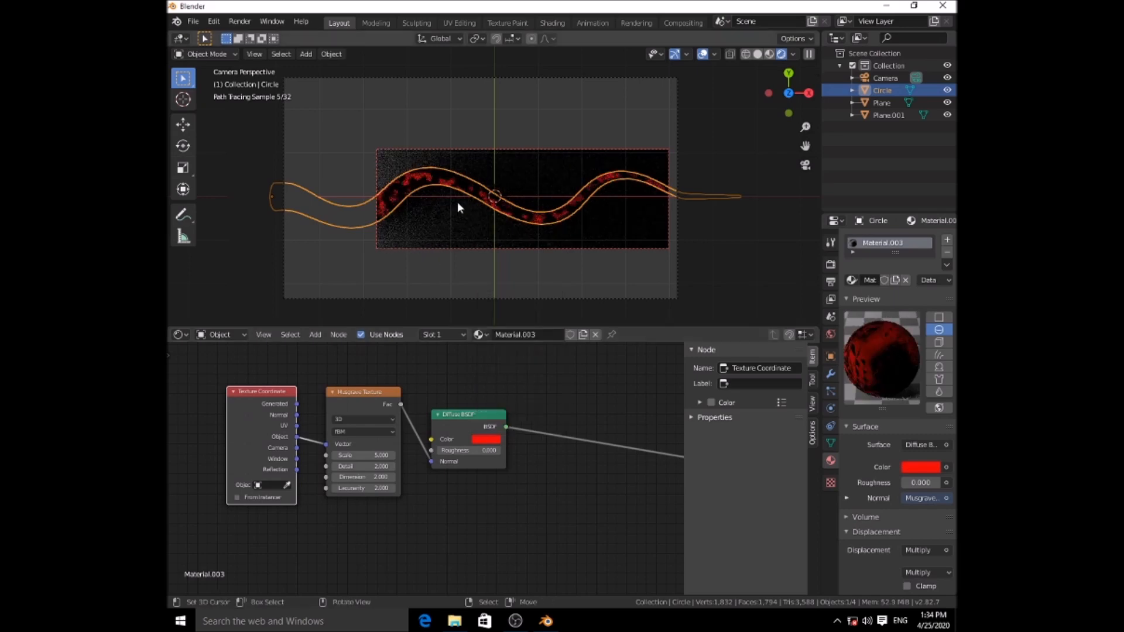
{"action": "scroll", "coordinate": [515, 187], "scroll_direction": "up", "scroll_amount": 3}
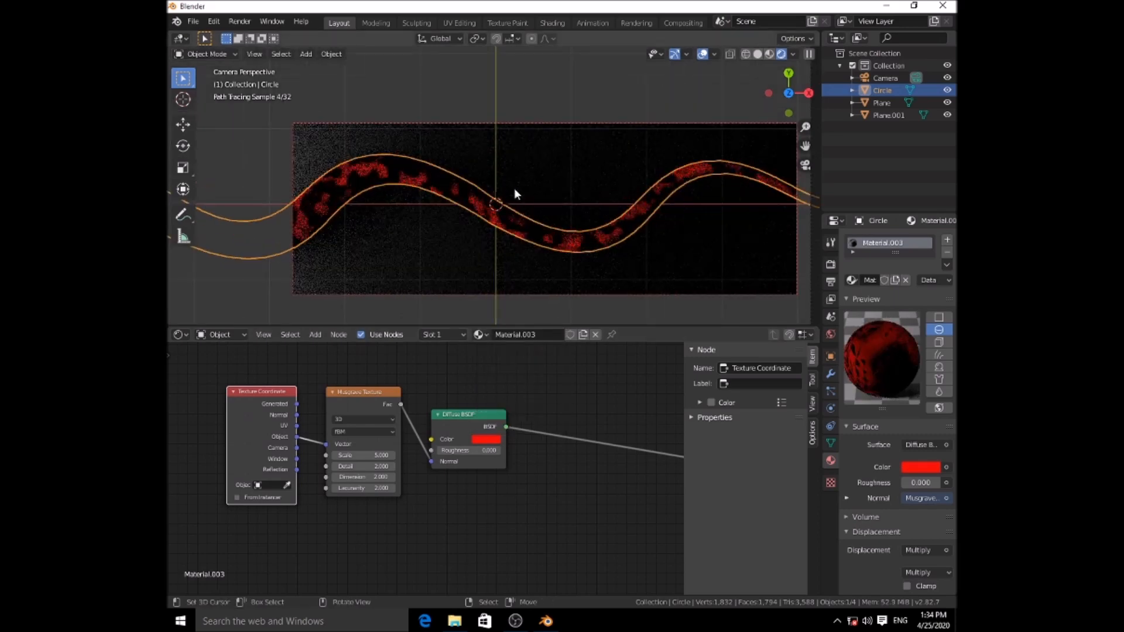
Set the Musgrave Texture's Scale to 12, its Detail to 6 and its type to Hybrid Multifractal.
{"action": "left_click", "coordinate": [365, 457]}
{"action": "type", "text": "12"}
{"action": "key", "text": "Return"}
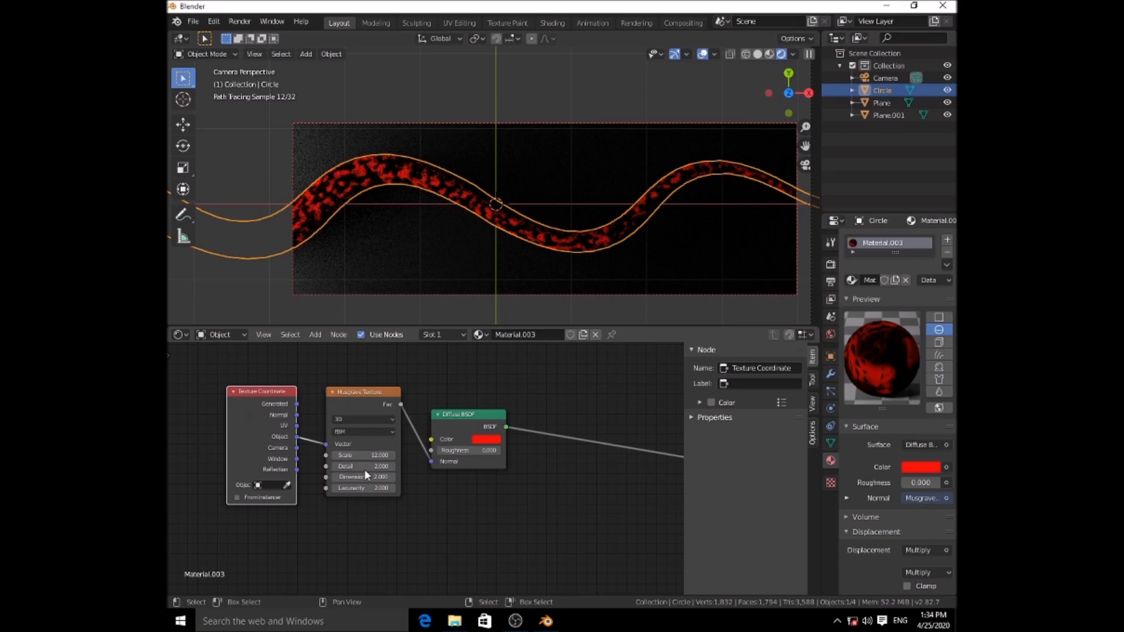
{"action": "key", "text": "Return"}
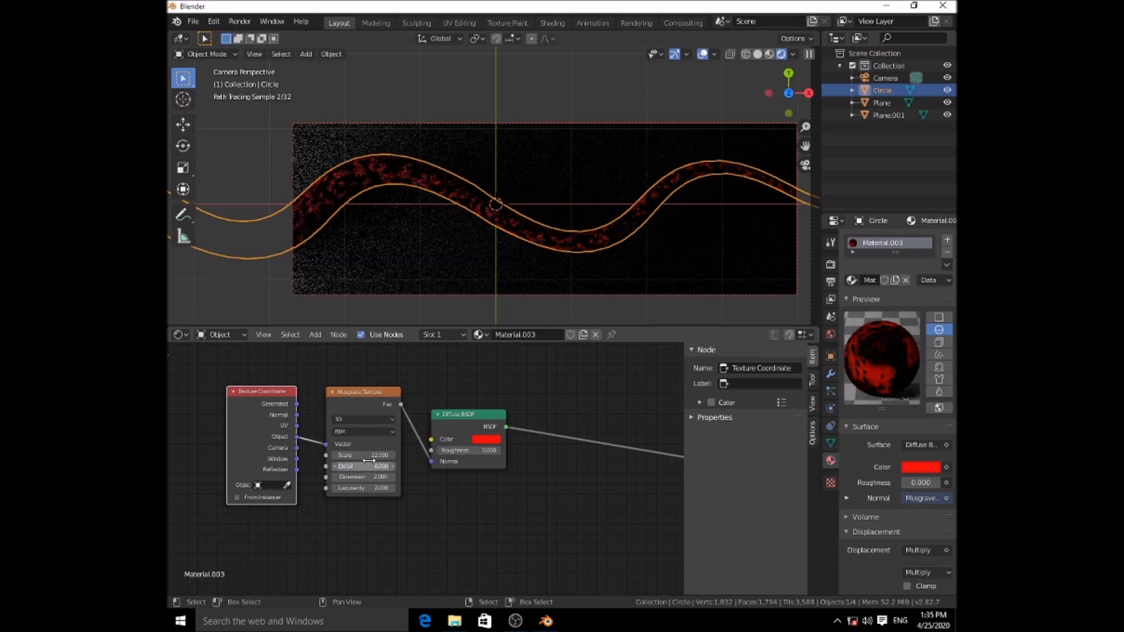
{"action": "left_click", "coordinate": [348, 433]}
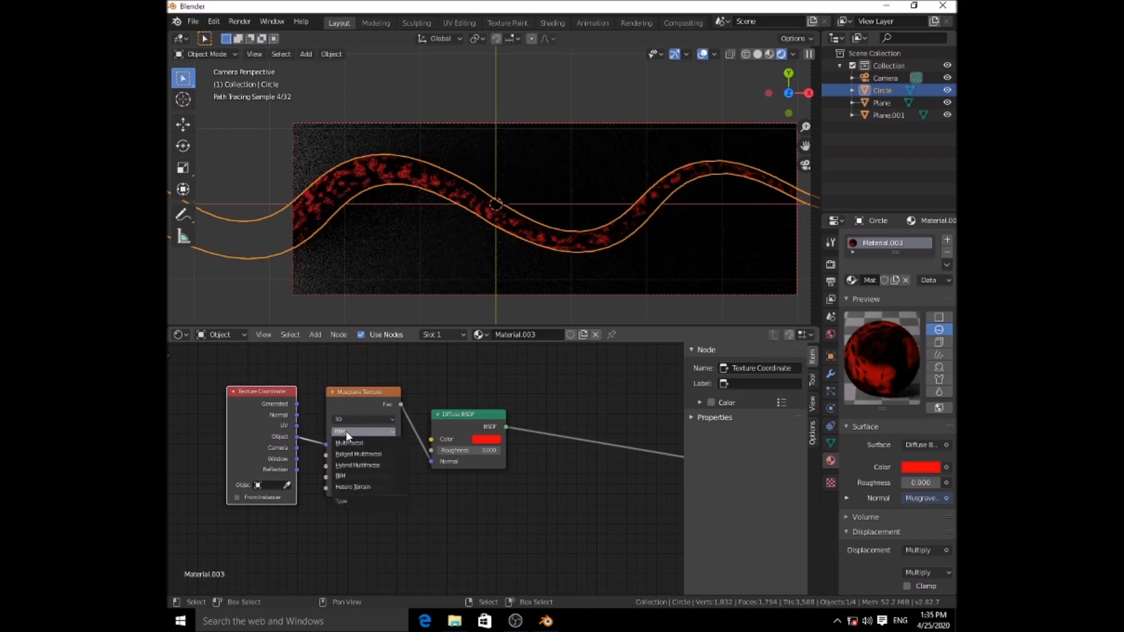
{"action": "left_click", "coordinate": [358, 465]}
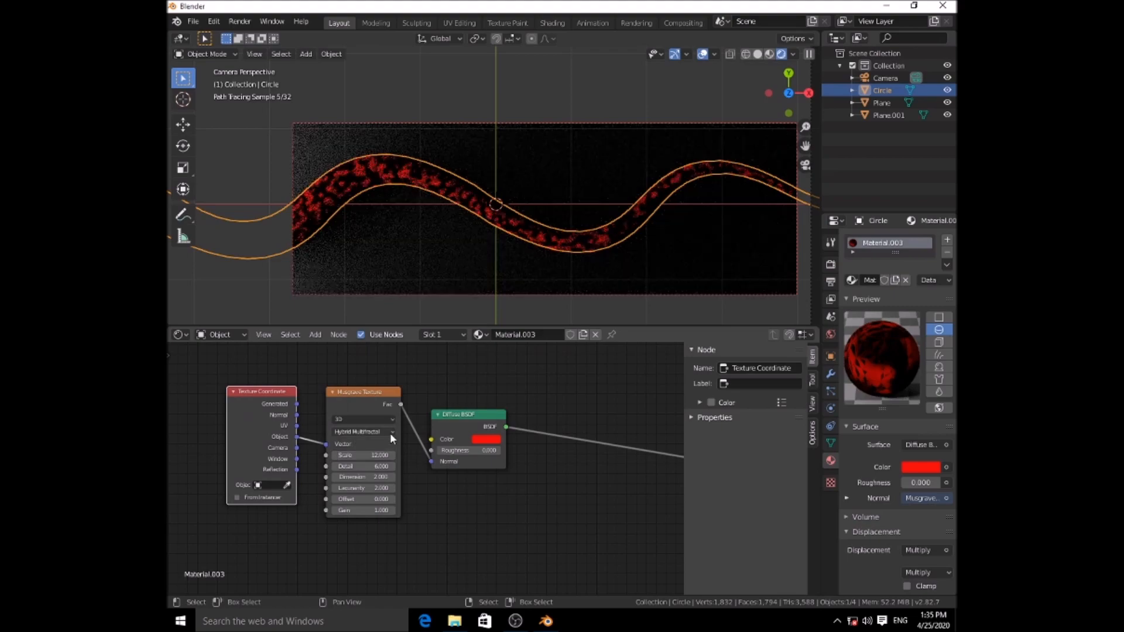
{"action": "scroll", "coordinate": [534, 210], "scroll_direction": "down", "scroll_amount": 3}
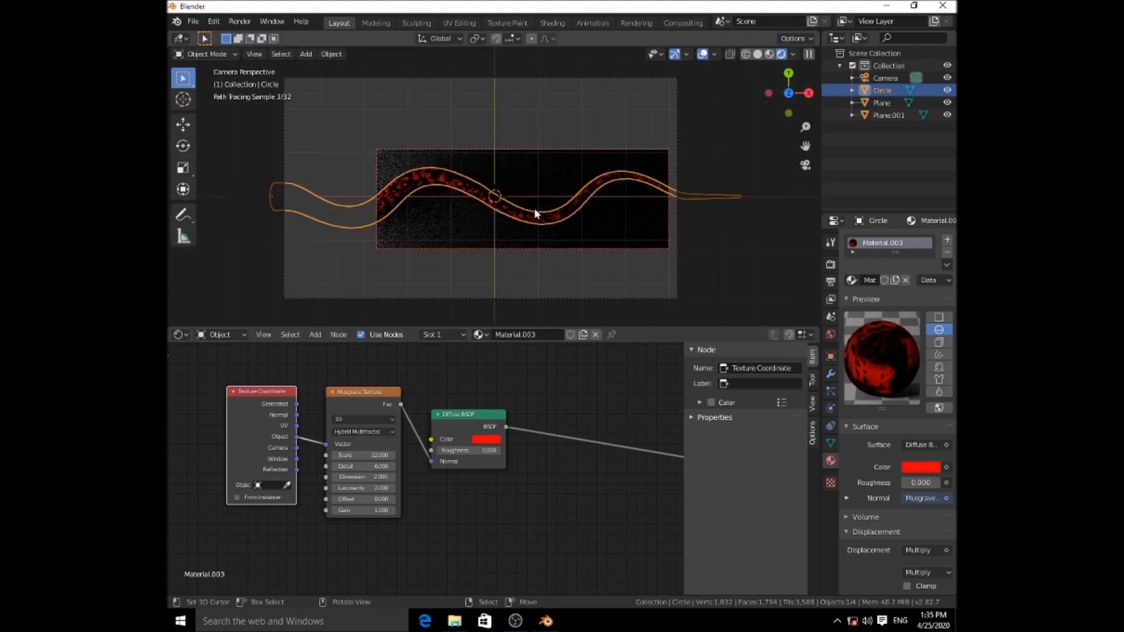
{"action": "middle_click_drag", "start_coordinate": [532, 220], "coordinate": [450, 196]}
{"action": "scroll", "coordinate": [466, 110], "scroll_direction": "up", "scroll_amount": 4}
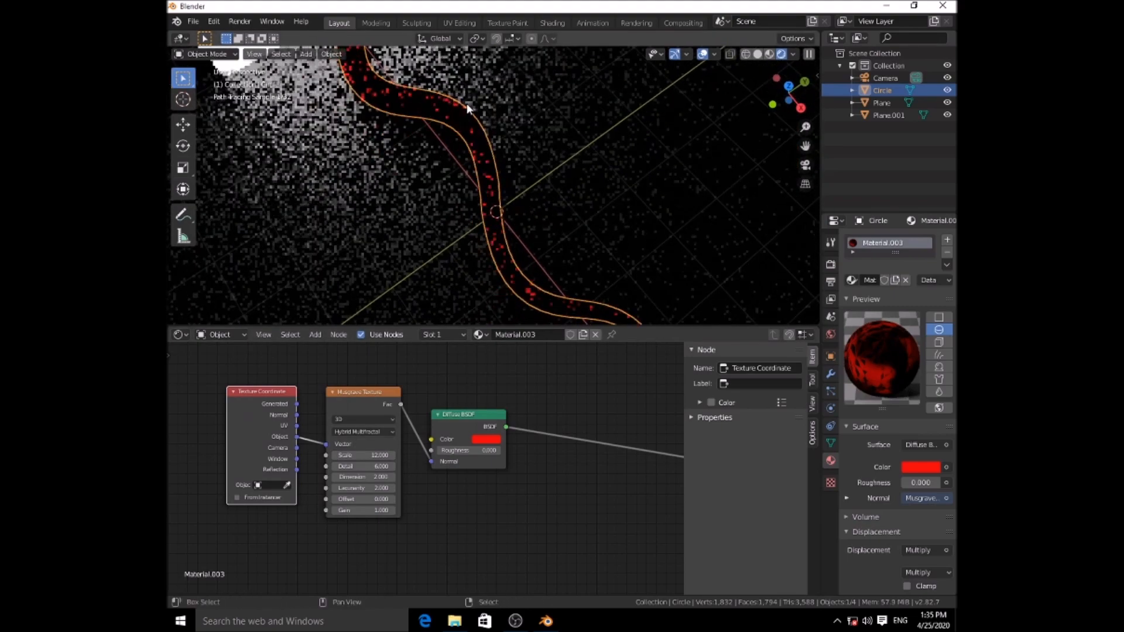
{"action": "key", "text": "KP_0"}
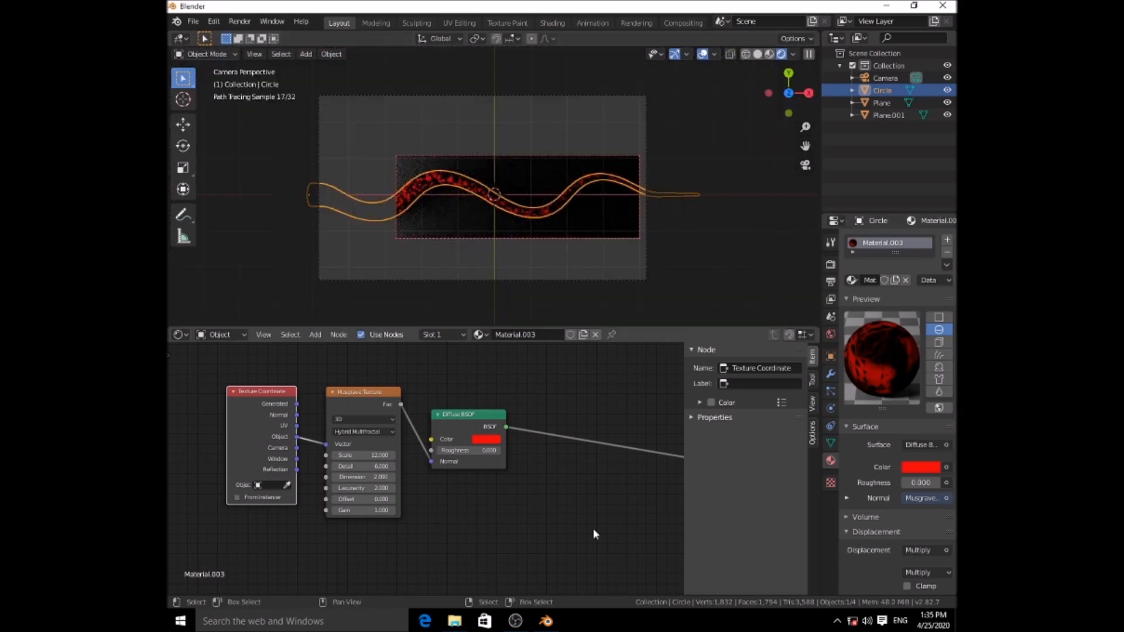
Insert a Mix Shader node into the link between the Diffuse BSDF and the Material Output.
{"action": "scroll", "coordinate": [602, 518], "scroll_direction": "down", "scroll_amount": 2}
{"action": "middle_click_drag", "start_coordinate": [547, 496], "coordinate": [373, 399]}
{"action": "middle_click_drag", "start_coordinate": [451, 410], "coordinate": [469, 456]}
{"action": "key", "text": "shift+a"}
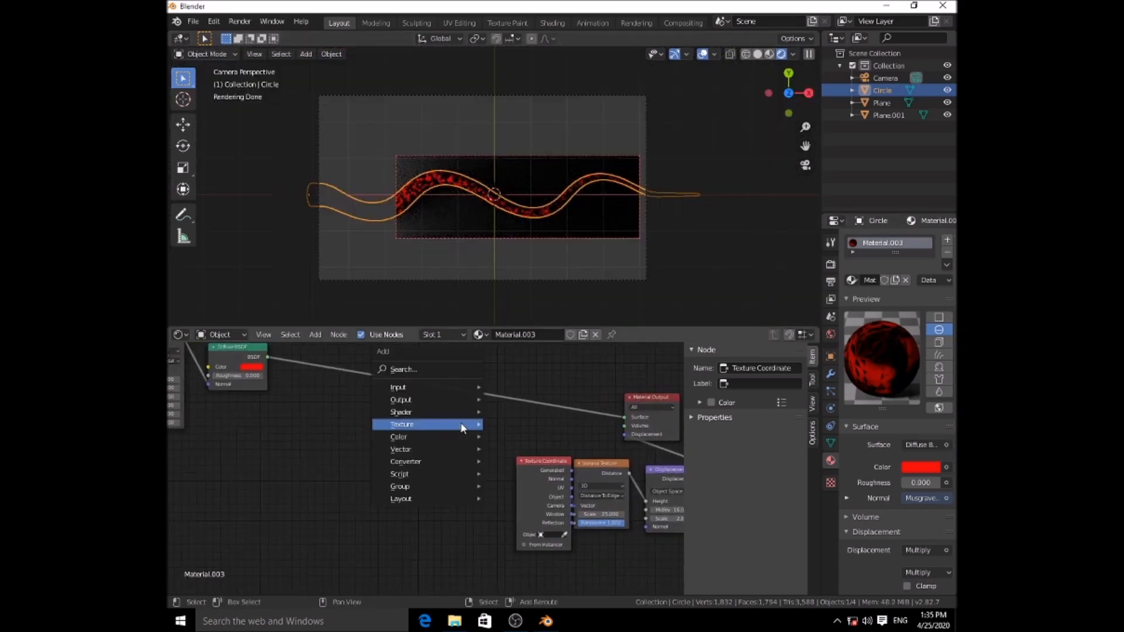
{"action": "mouse_move", "coordinate": [404, 412]}
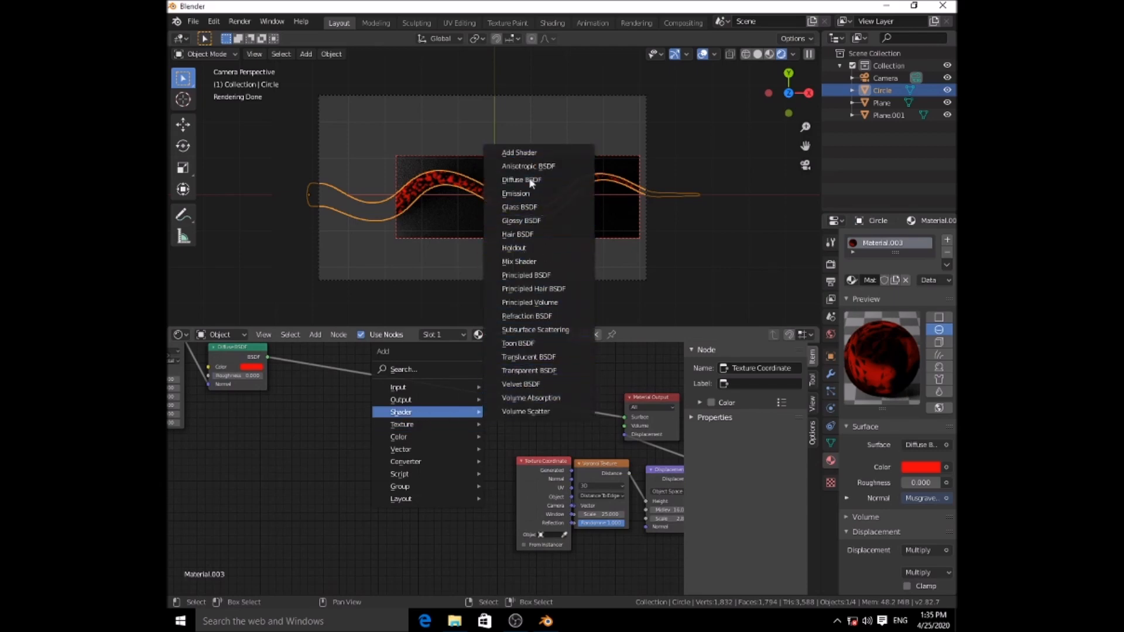
{"action": "left_click", "coordinate": [513, 262]}
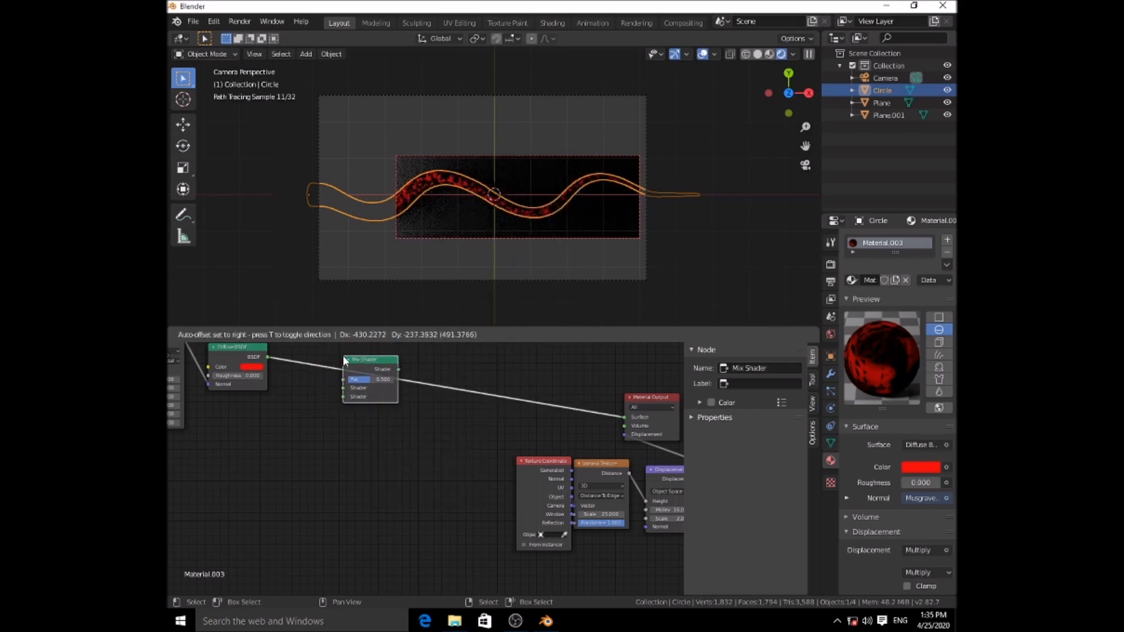
{"action": "left_click", "coordinate": [369, 392]}
{"action": "scroll", "coordinate": [356, 437], "scroll_direction": "down", "scroll_amount": 2}
{"action": "middle_click_drag", "start_coordinate": [356, 437], "coordinate": [315, 437]}
{"action": "key", "text": "shift+a"}
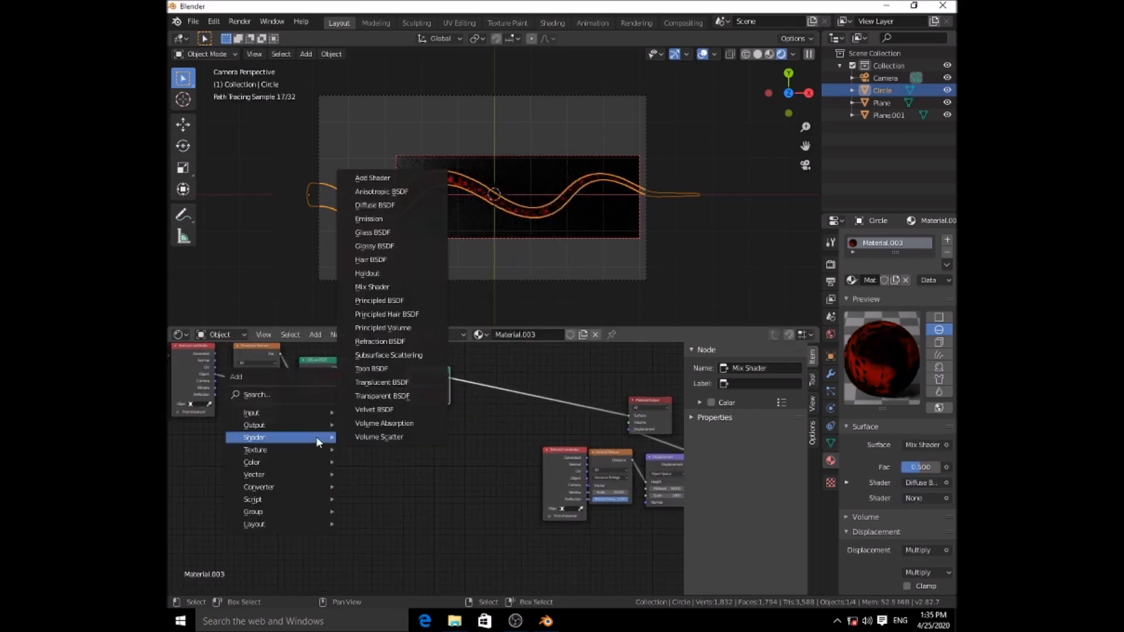
{"action": "mouse_move", "coordinate": [315, 437]}
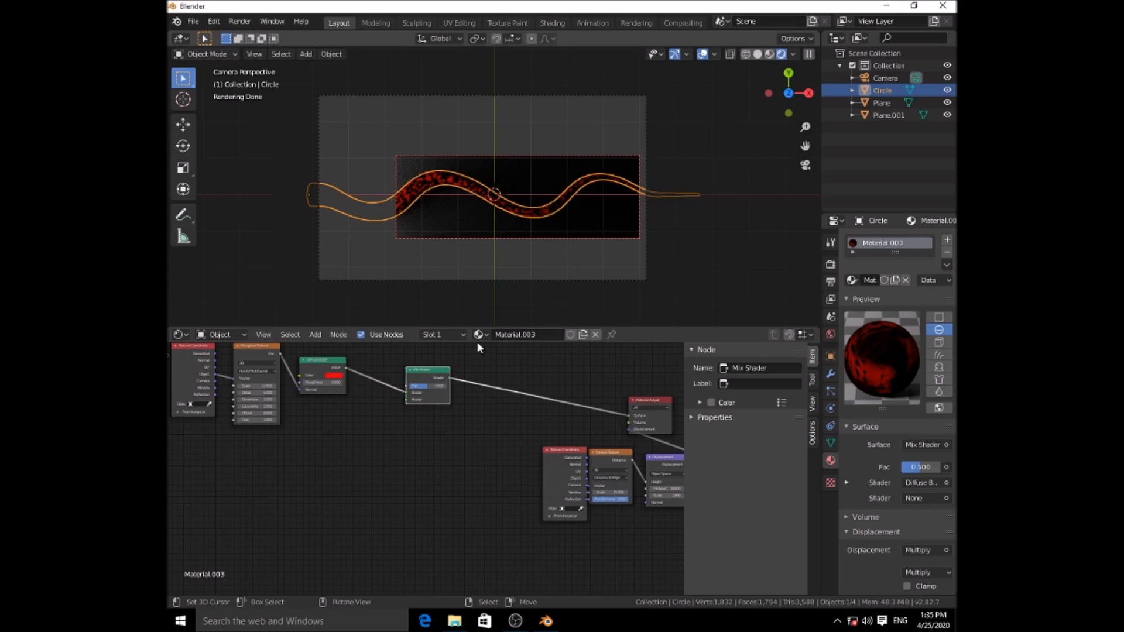
Switch to File Explorer, open the MAT2 image from the snake folder in Photo Gallery and examine the reference node setup.
{"action": "left_click", "coordinate": [454, 622]}
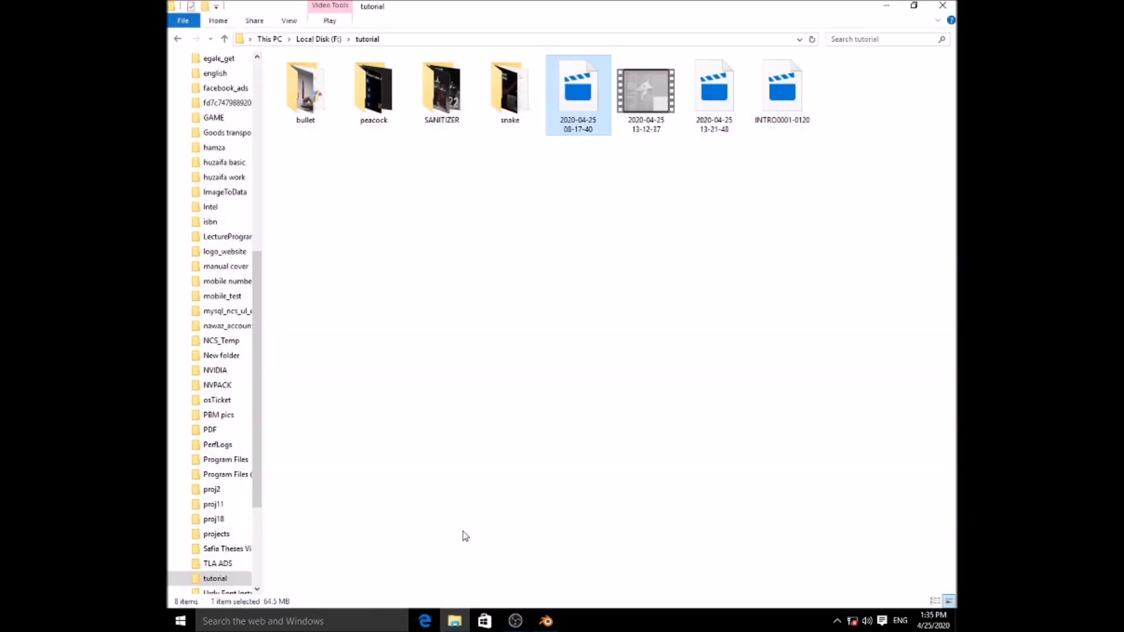
{"action": "double_click", "coordinate": [509, 111]}
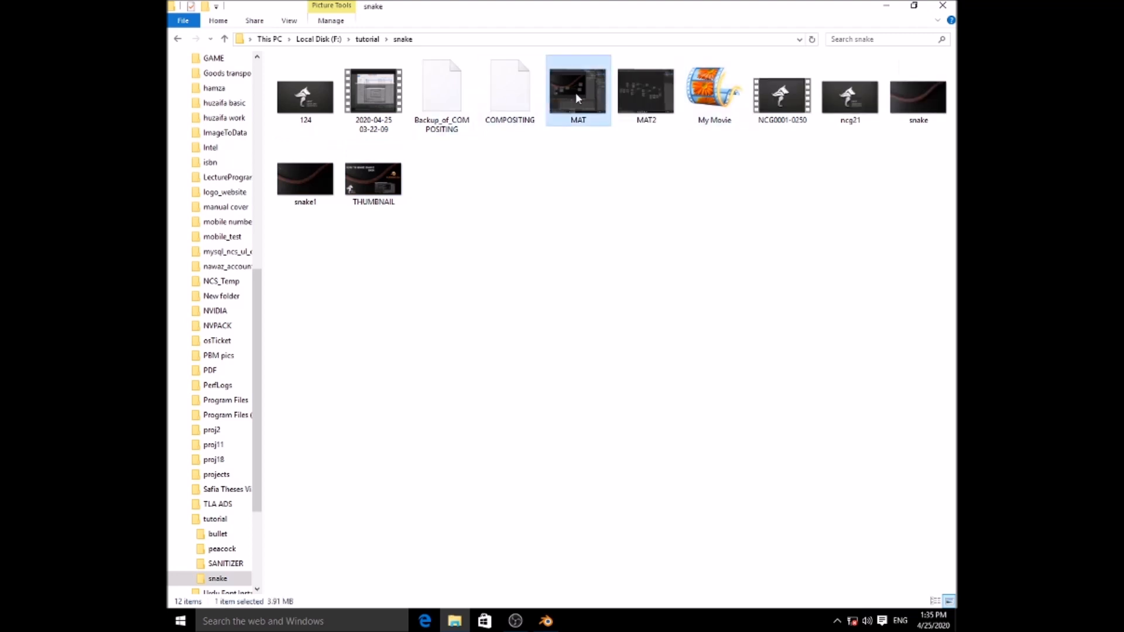
{"action": "right_click", "coordinate": [662, 88]}
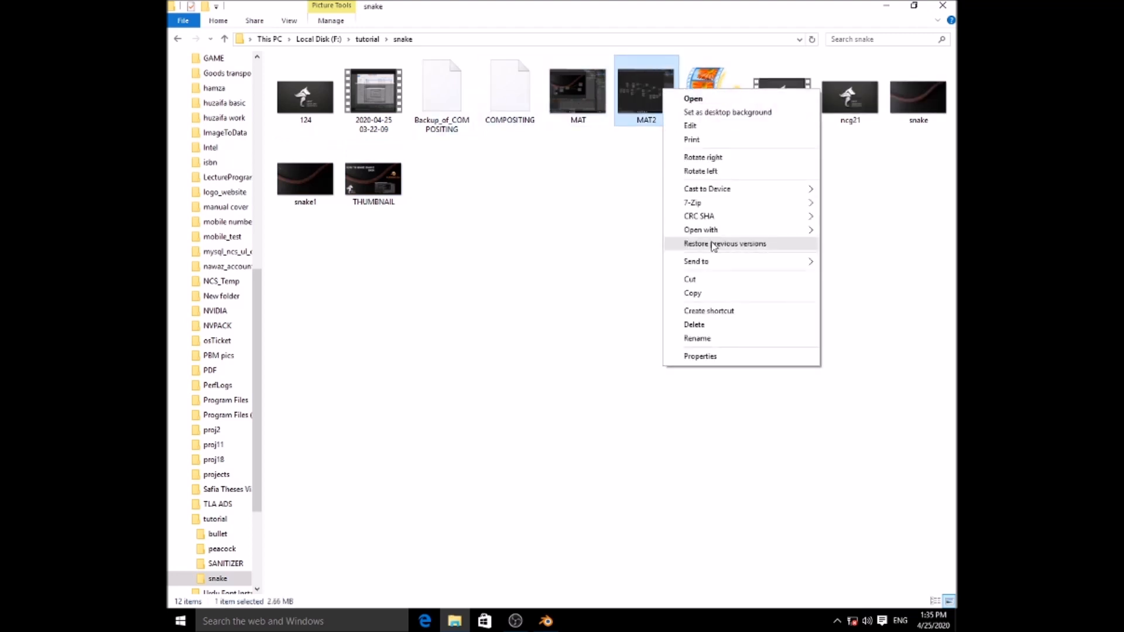
{"action": "mouse_move", "coordinate": [735, 230]}
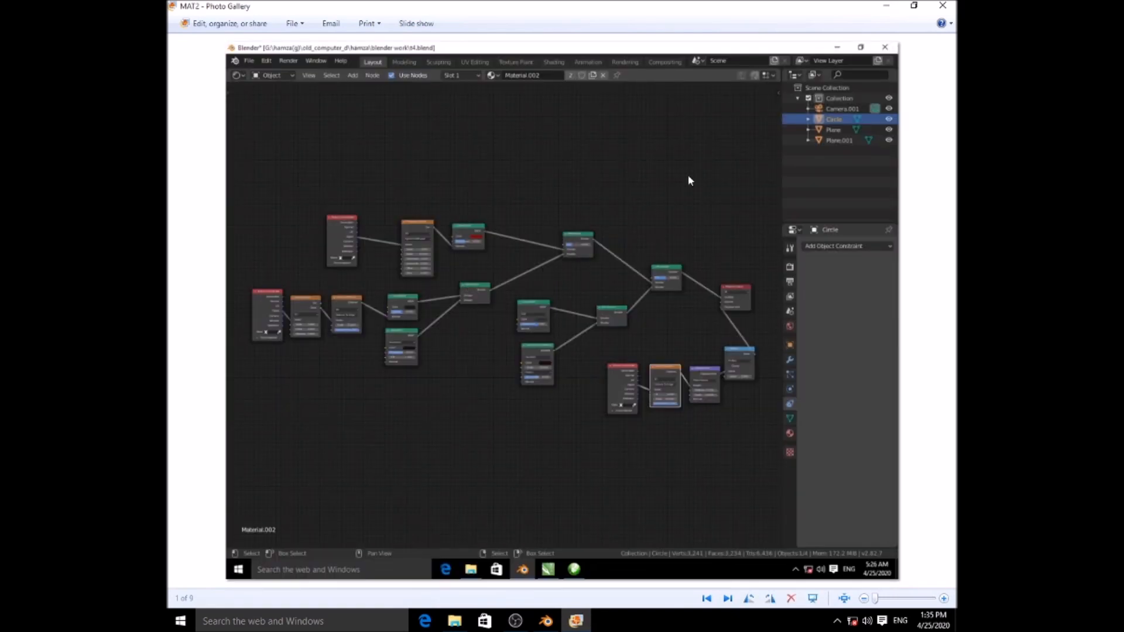
{"action": "scroll", "coordinate": [422, 252], "scroll_direction": "up", "scroll_amount": 4}
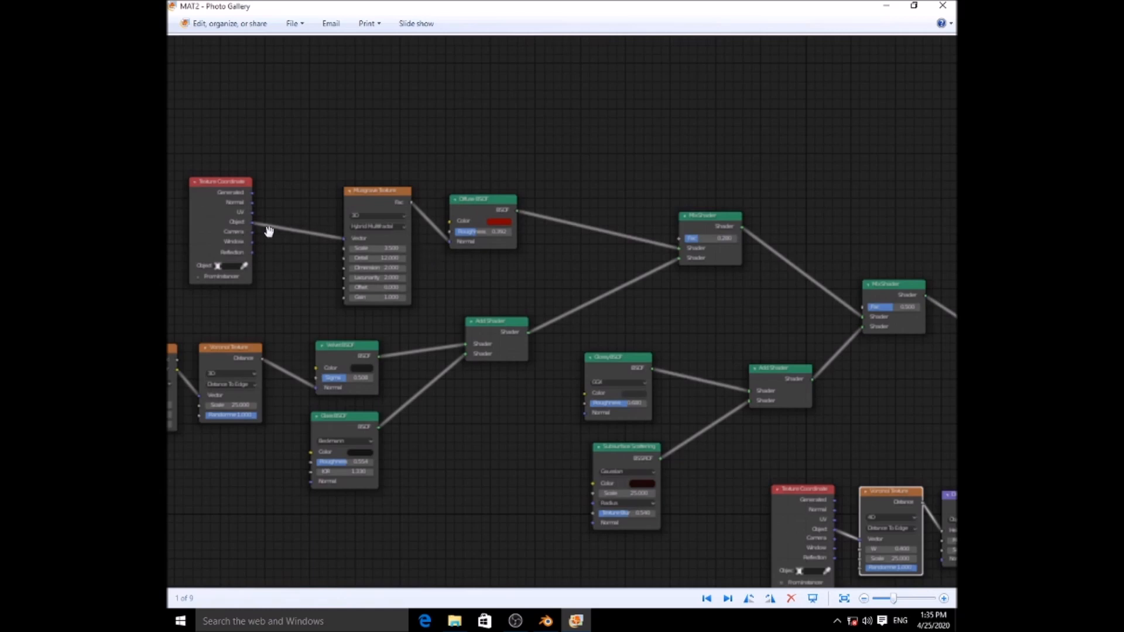
{"action": "scroll", "coordinate": [268, 231], "scroll_direction": "down", "scroll_amount": 2}
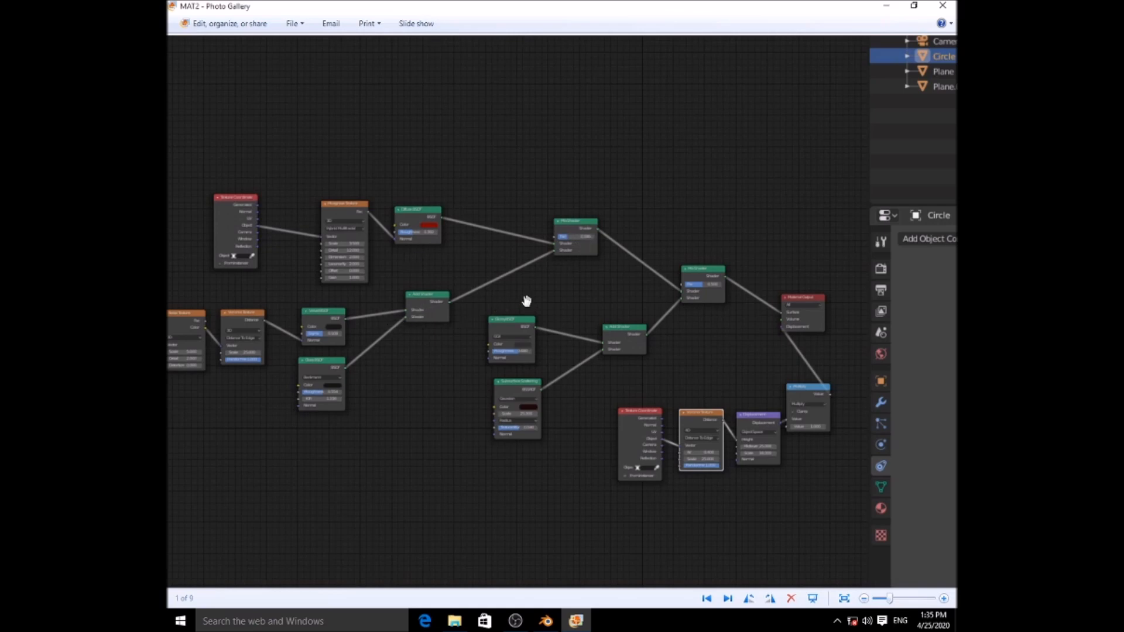
{"action": "scroll", "coordinate": [497, 443], "scroll_direction": "down", "scroll_amount": 1}
{"action": "scroll", "coordinate": [498, 444], "scroll_direction": "up", "scroll_amount": 1}
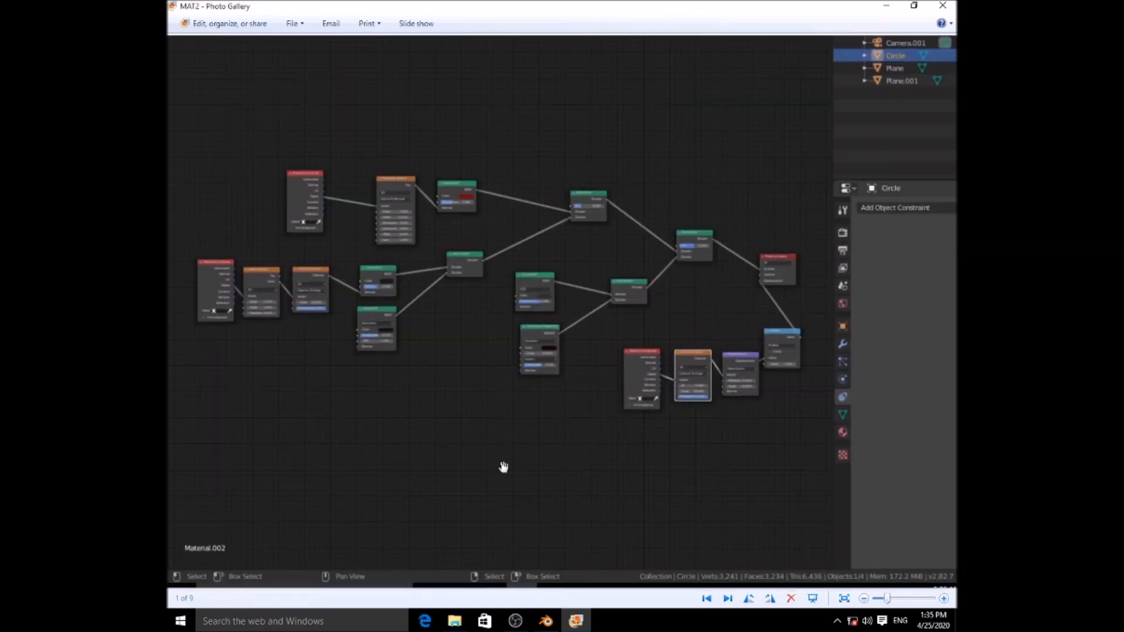
Switch back to Blender, add an Add Shader node and link its output to the Mix Shader's second shader input.
{"action": "left_click", "coordinate": [543, 625]}
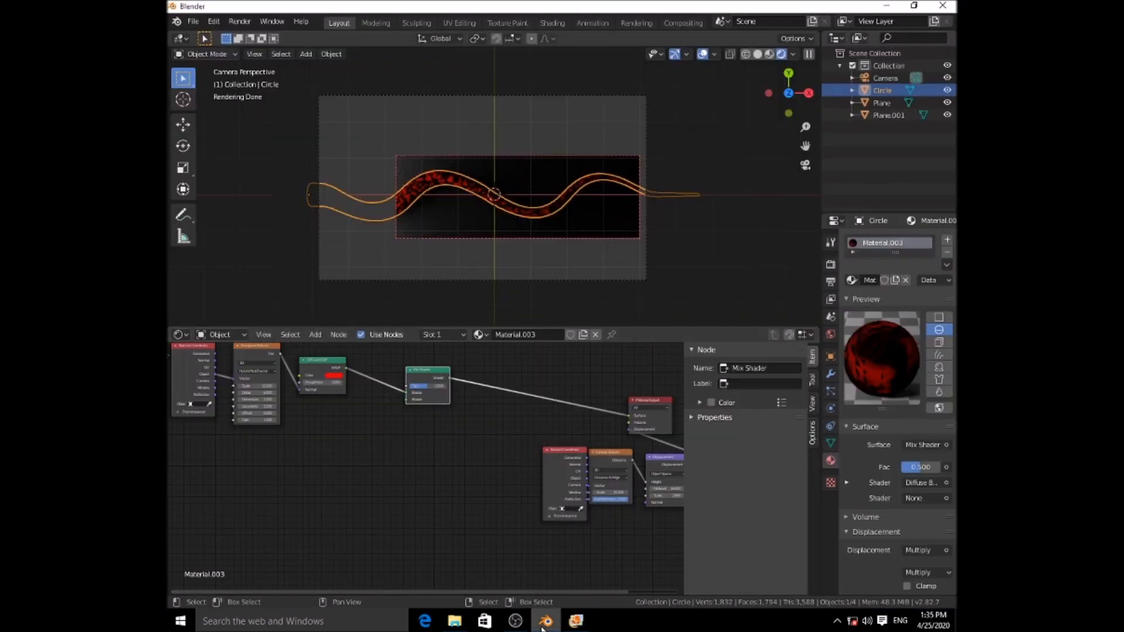
{"action": "left_click", "coordinate": [543, 625]}
{"action": "left_click", "coordinate": [544, 624]}
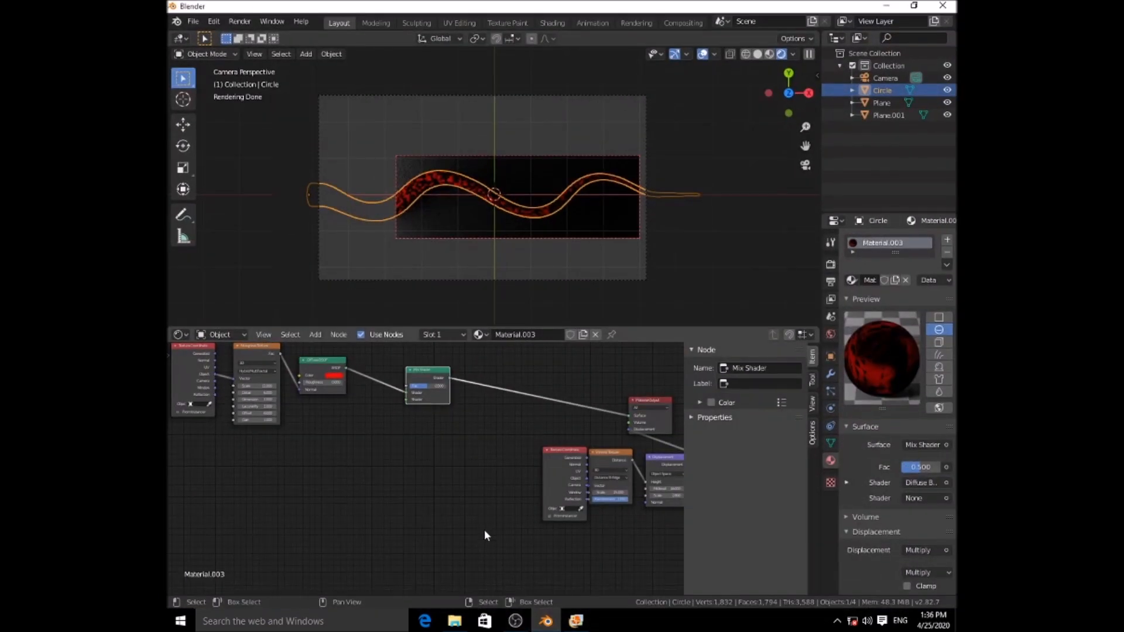
{"action": "key", "text": "shift+a"}
{"action": "mouse_move", "coordinate": [388, 473]}
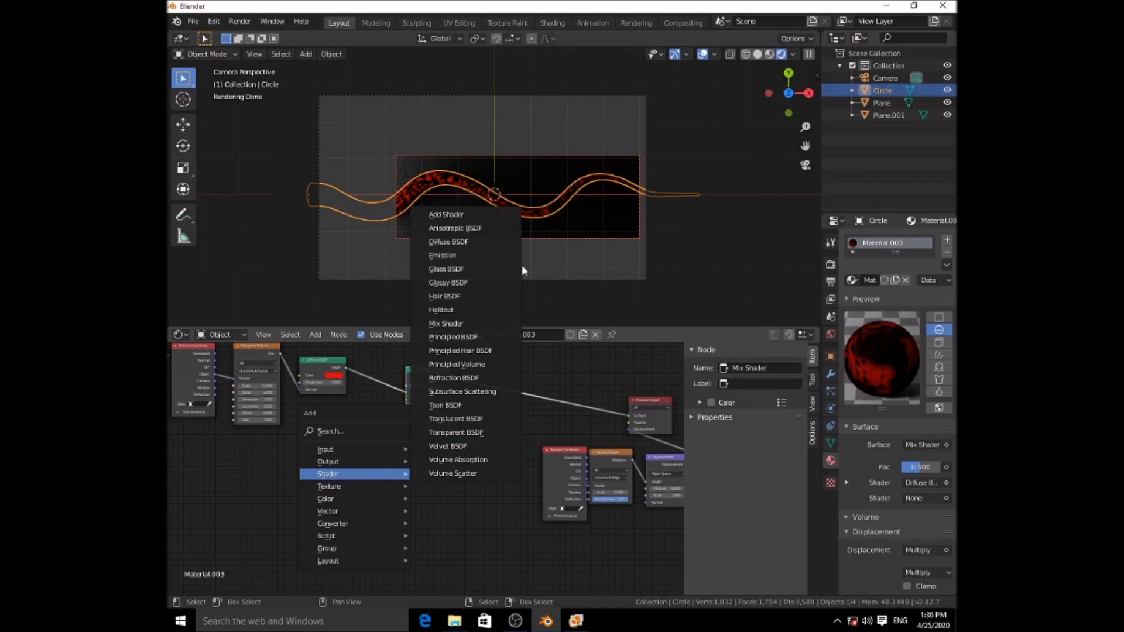
{"action": "left_click", "coordinate": [448, 215]}
{"action": "left_click_drag", "start_coordinate": [370, 449], "coordinate": [407, 400]}
{"action": "middle_click_drag", "start_coordinate": [493, 487], "coordinate": [574, 462]}
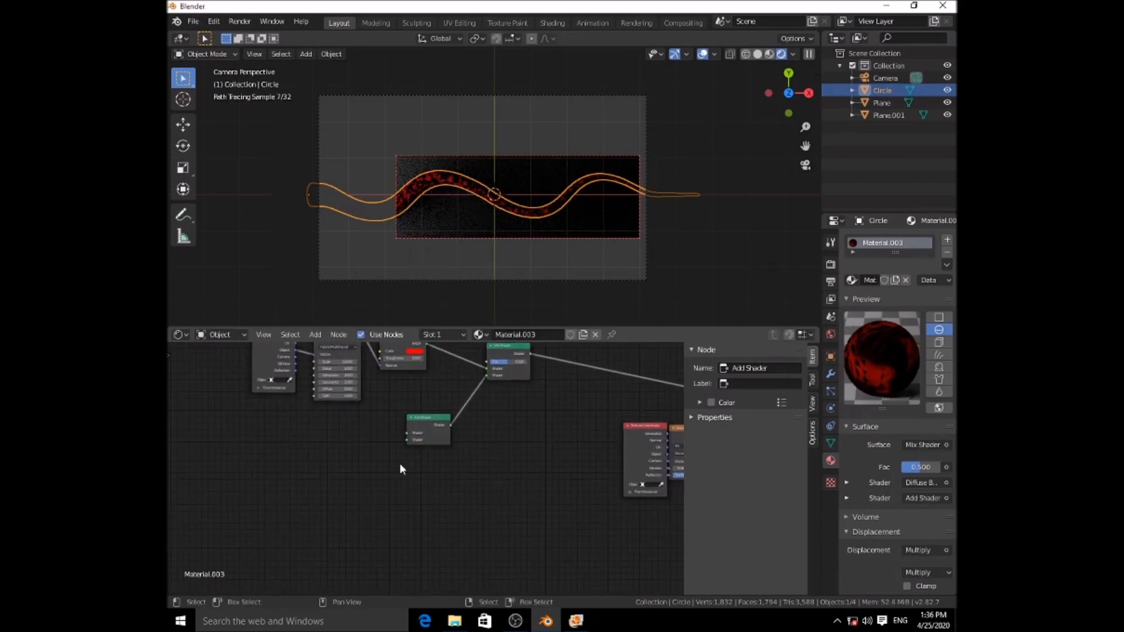
Add a Glass BSDF node beside the Add Shader node.
{"action": "key", "text": "shift+a"}
{"action": "mouse_move", "coordinate": [399, 462]}
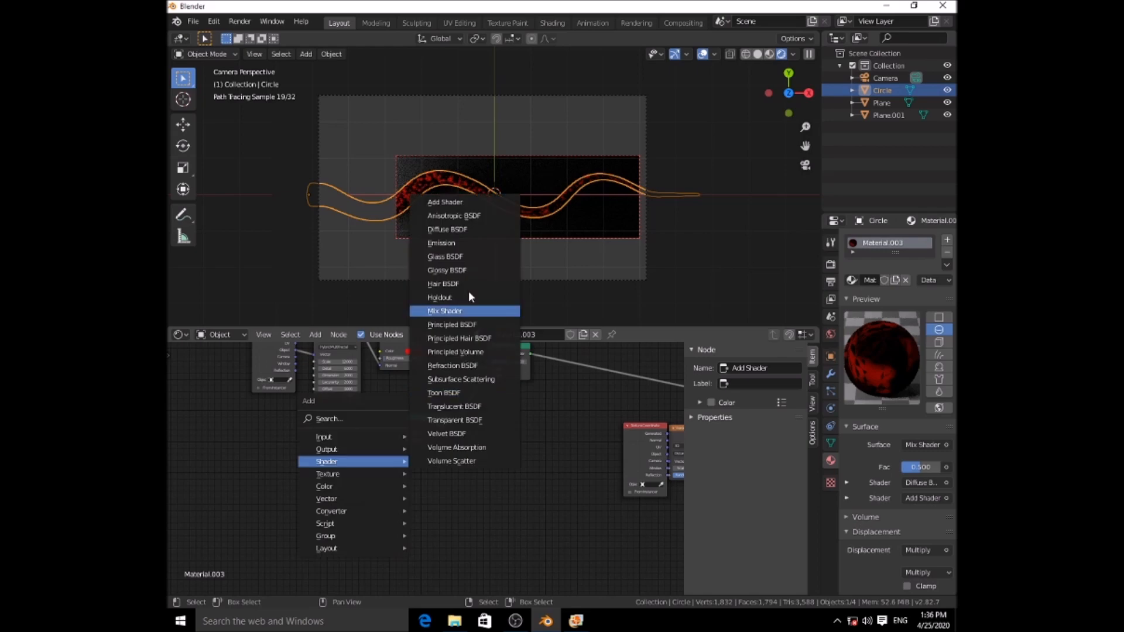
{"action": "left_click", "coordinate": [452, 257]}
{"action": "left_click", "coordinate": [372, 460]}
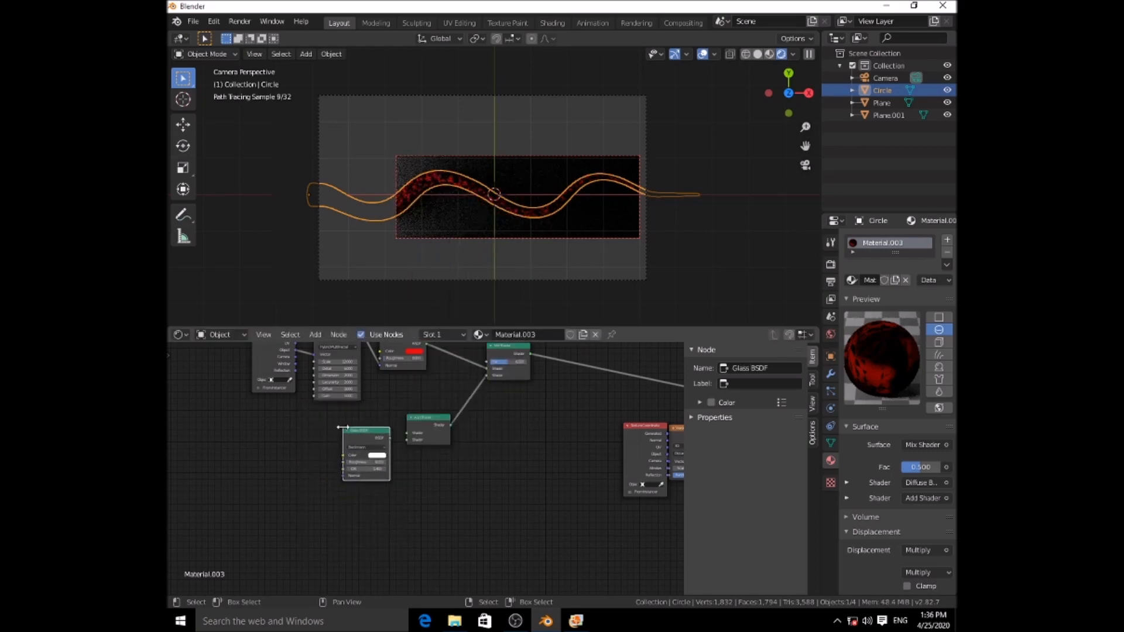
Add a Velvet BSDF node above the Glass BSDF and link both into the Add Shader, with Velvet in the first input.
{"action": "key", "text": "shift+a"}
{"action": "mouse_move", "coordinate": [361, 464]}
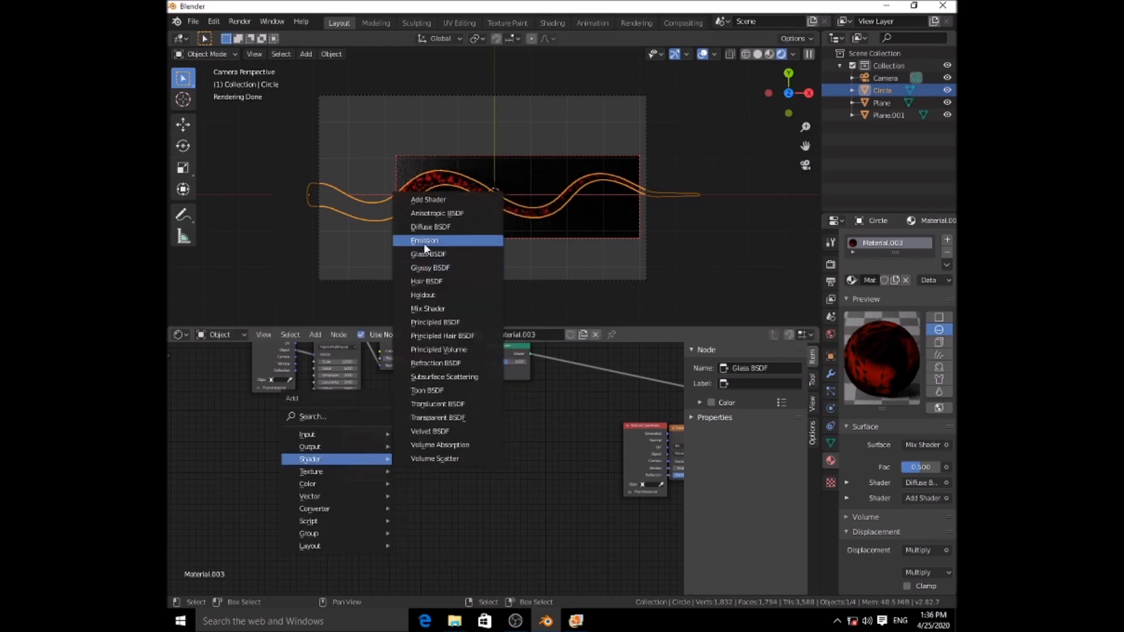
{"action": "left_click", "coordinate": [439, 435]}
{"action": "left_click", "coordinate": [304, 431]}
{"action": "left_click_drag", "start_coordinate": [360, 477], "coordinate": [364, 537]}
{"action": "left_click_drag", "start_coordinate": [325, 445], "coordinate": [407, 434]}
{"action": "left_click_drag", "start_coordinate": [307, 439], "coordinate": [373, 425]}
{"action": "left_click_drag", "start_coordinate": [395, 496], "coordinate": [409, 438]}
Darken the Velvet BSDF and Glass BSDF colours to near black.
{"action": "left_click", "coordinate": [382, 441]}
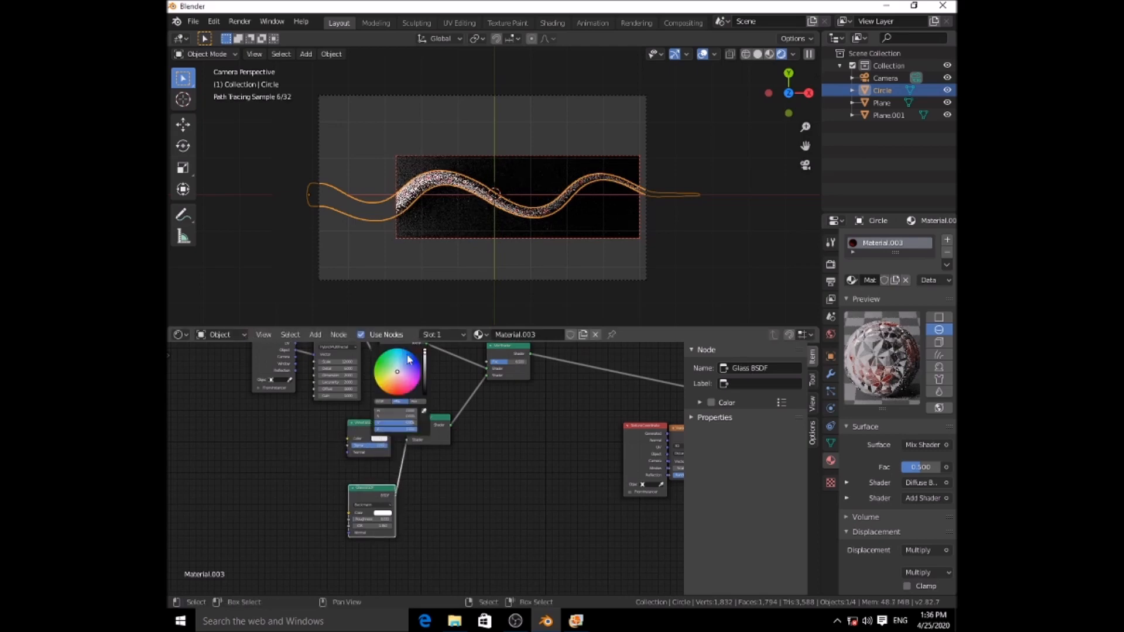
{"action": "left_click_drag", "start_coordinate": [424, 371], "coordinate": [425, 389]}
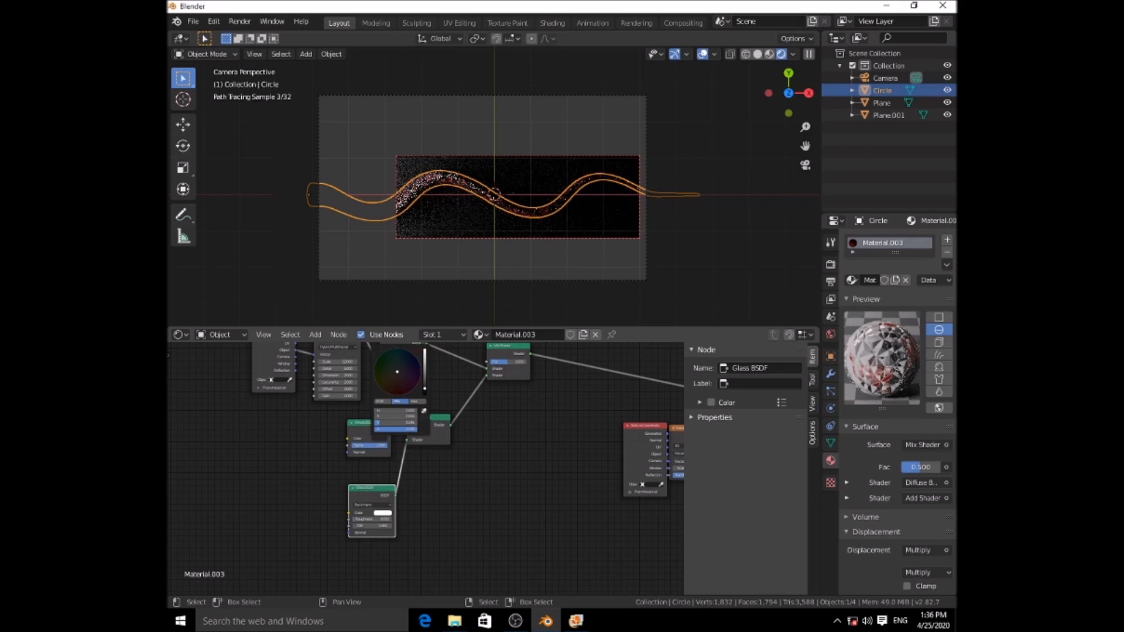
{"action": "left_click", "coordinate": [380, 438]}
{"action": "left_click_drag", "start_coordinate": [427, 454], "coordinate": [427, 461]}
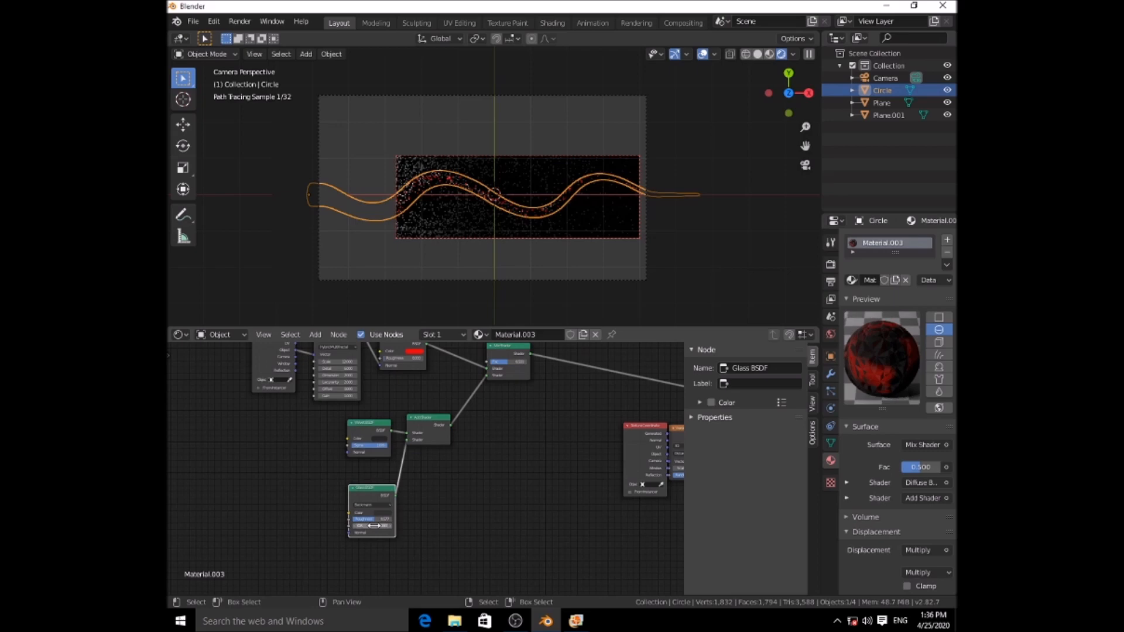
{"action": "scroll", "coordinate": [503, 233], "scroll_direction": "up", "scroll_amount": 4}
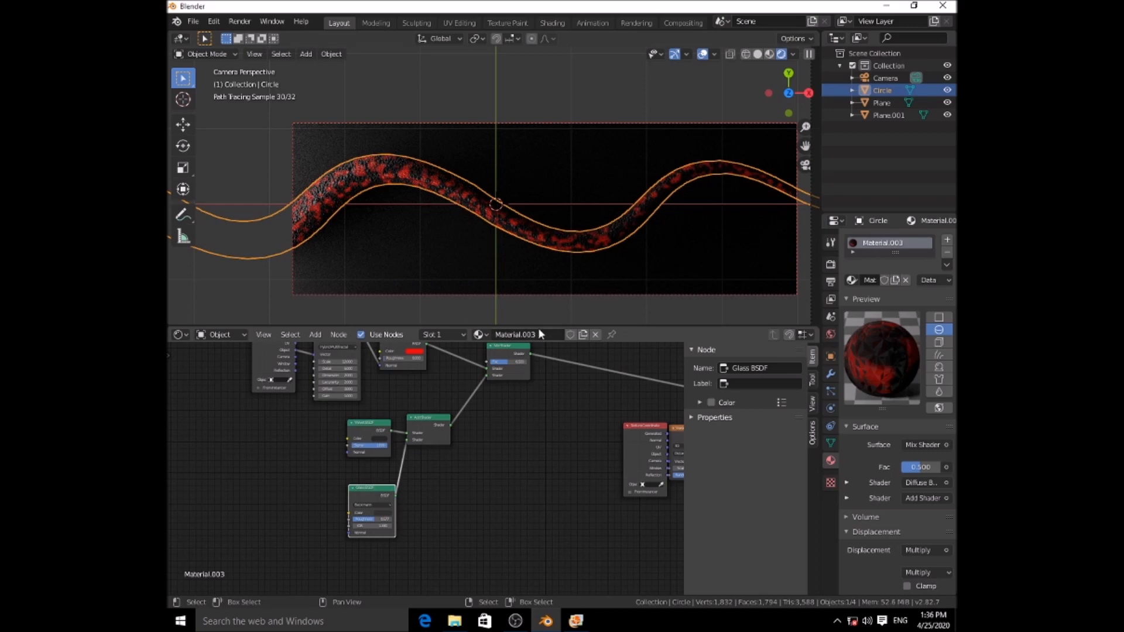
{"action": "middle_click_drag", "start_coordinate": [534, 384], "coordinate": [456, 351]}
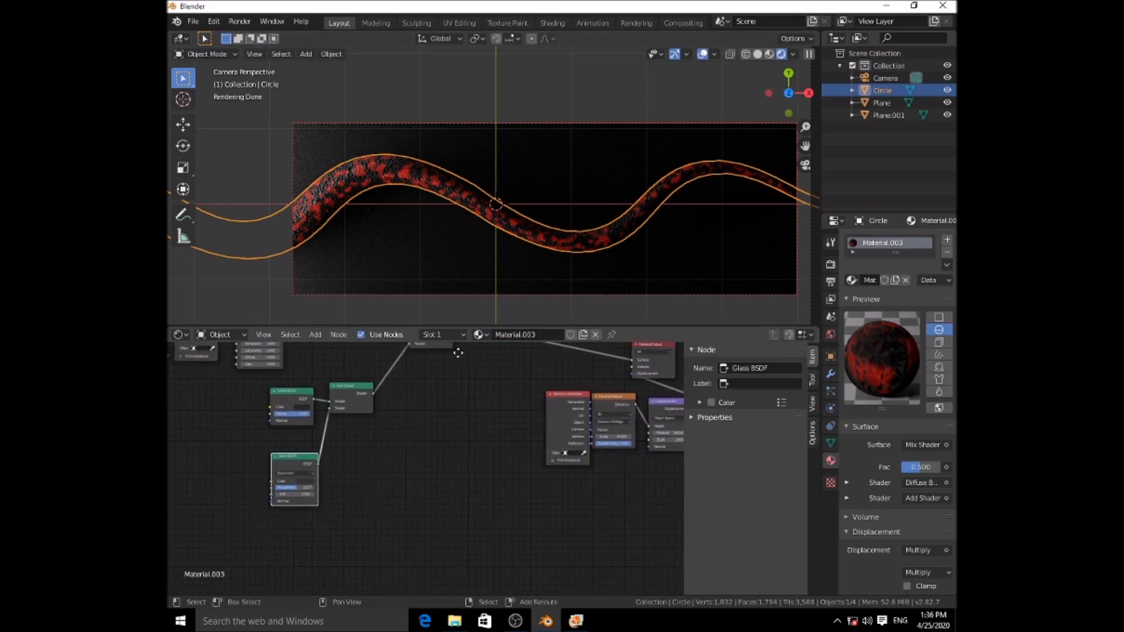
{"action": "key", "text": "shift+a"}
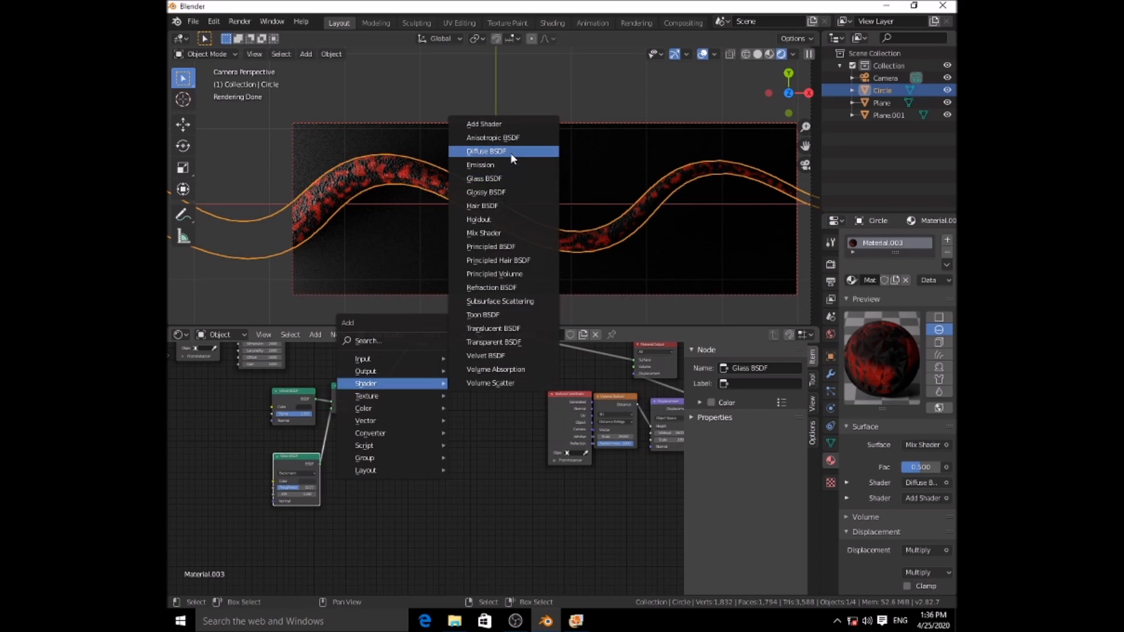
{"action": "left_click", "coordinate": [493, 125]}
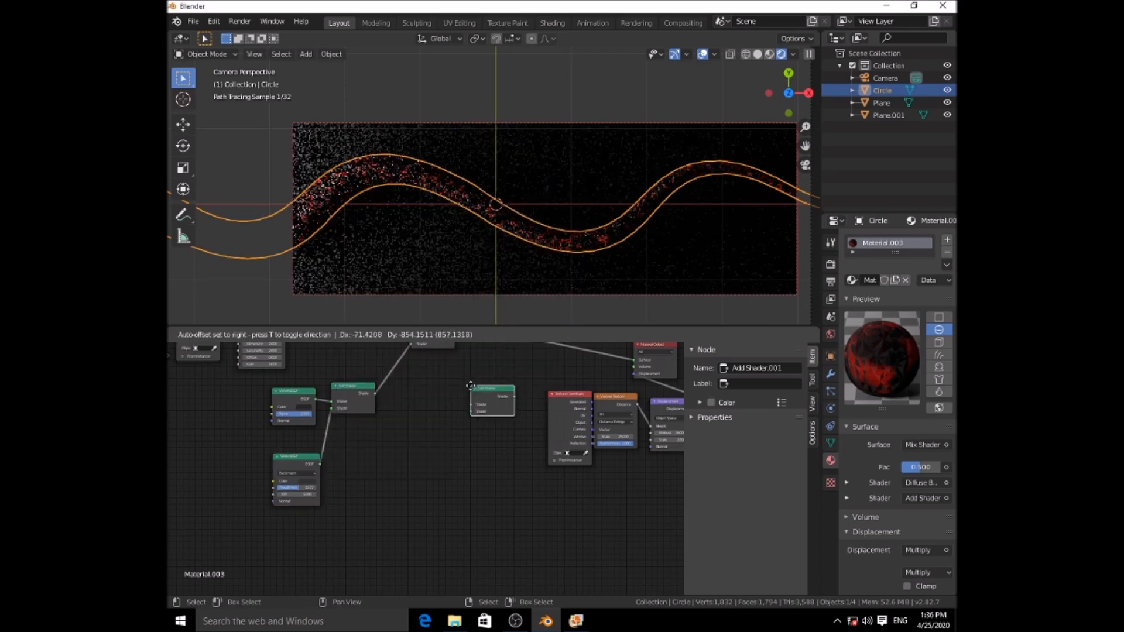
{"action": "left_click", "coordinate": [503, 382]}
{"action": "middle_click_drag", "start_coordinate": [504, 382], "coordinate": [479, 432]}
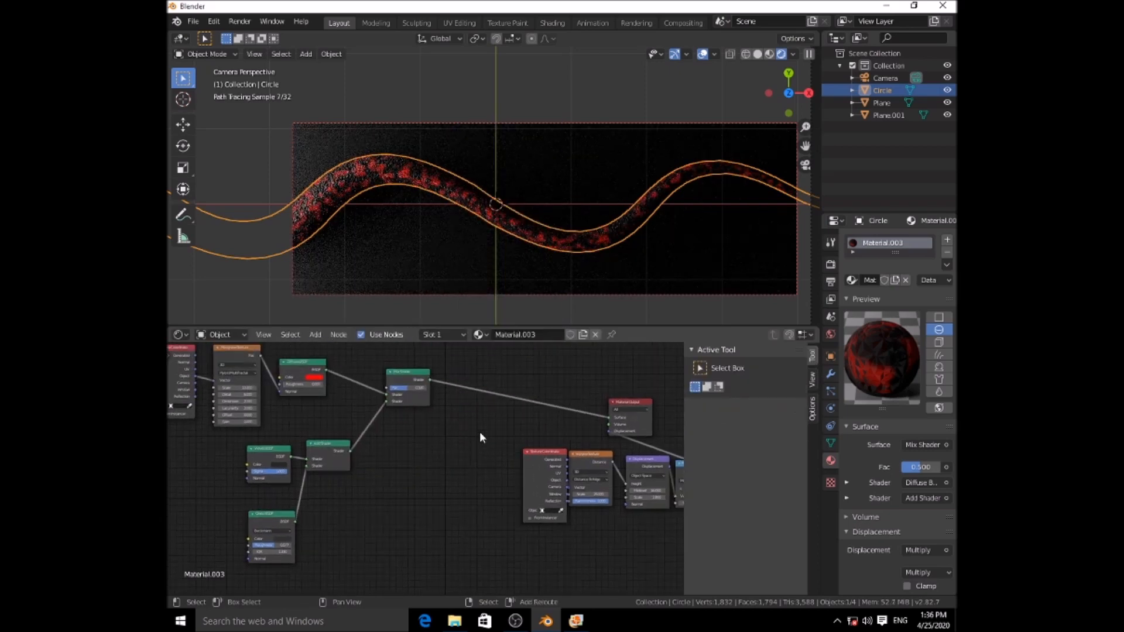
Insert a second Mix Shader node into the link between the first Mix Shader and the Material Output.
{"action": "key", "text": "shift+a"}
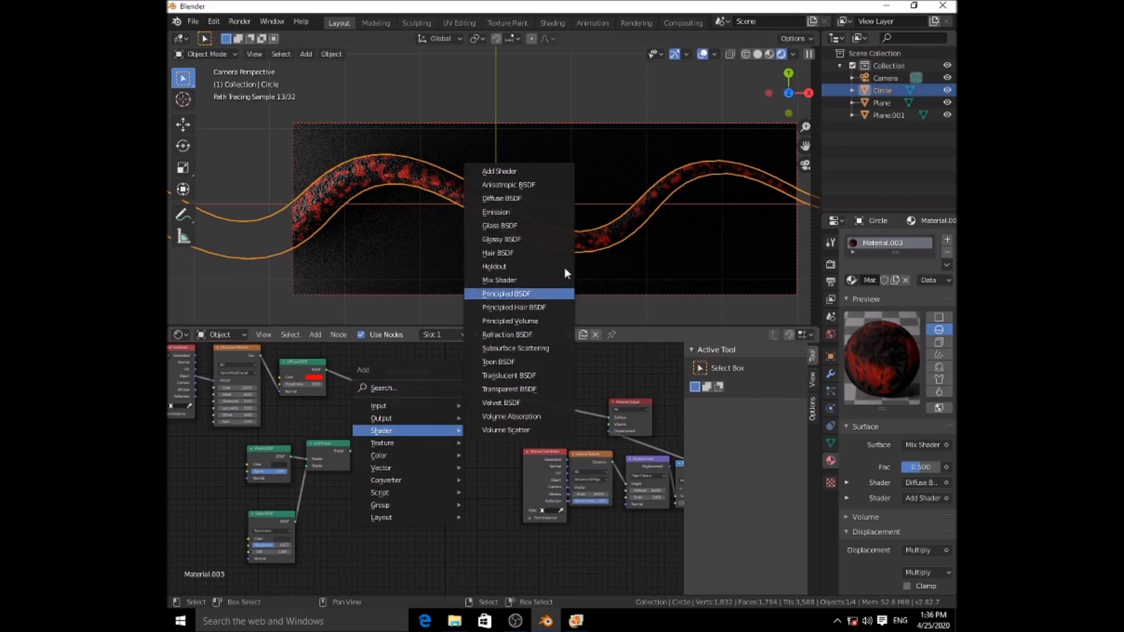
{"action": "left_click", "coordinate": [495, 280]}
{"action": "left_click", "coordinate": [479, 382]}
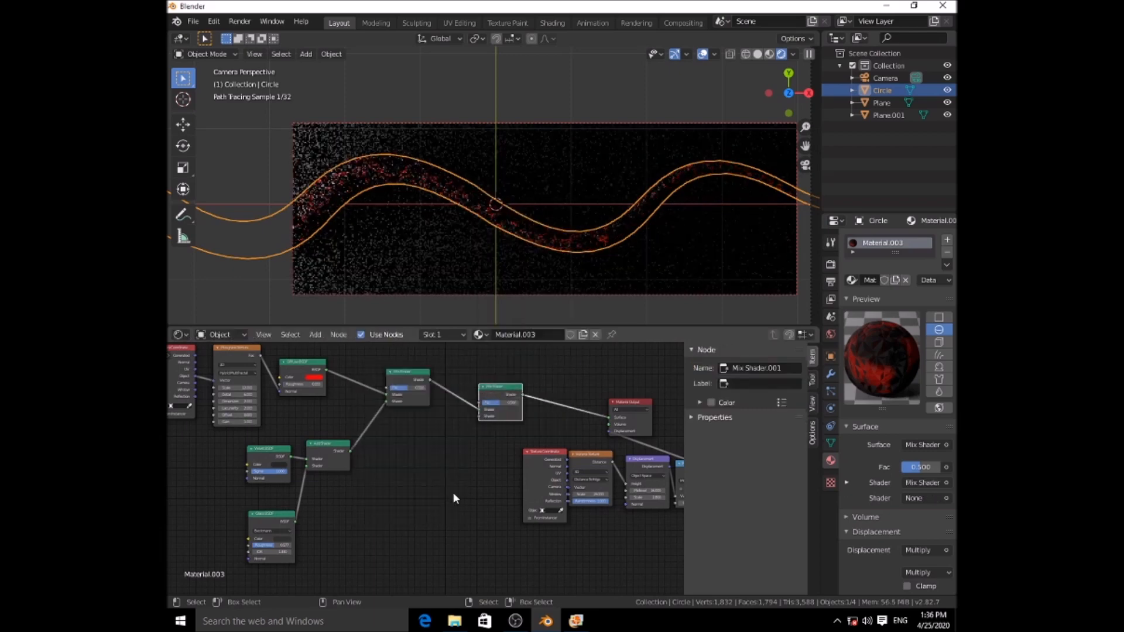
Add a second Add Shader and a Subsurface Scattering node below the new Mix Shader.
{"action": "middle_click_drag", "start_coordinate": [453, 493], "coordinate": [476, 449]}
{"action": "key", "text": "shift+a"}
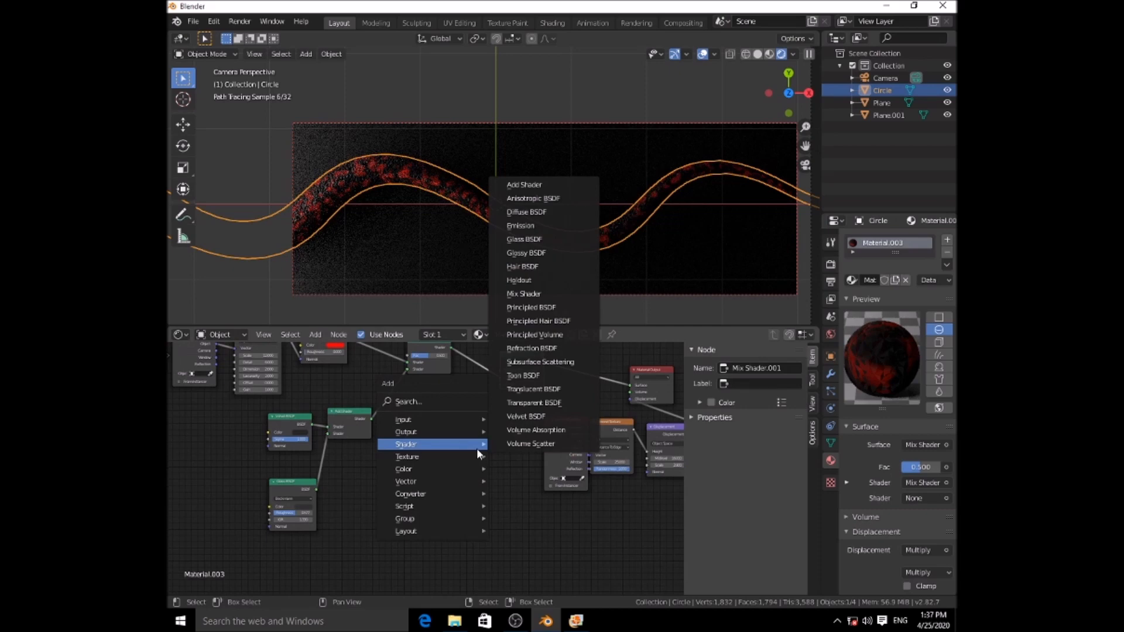
{"action": "left_click", "coordinate": [539, 361]}
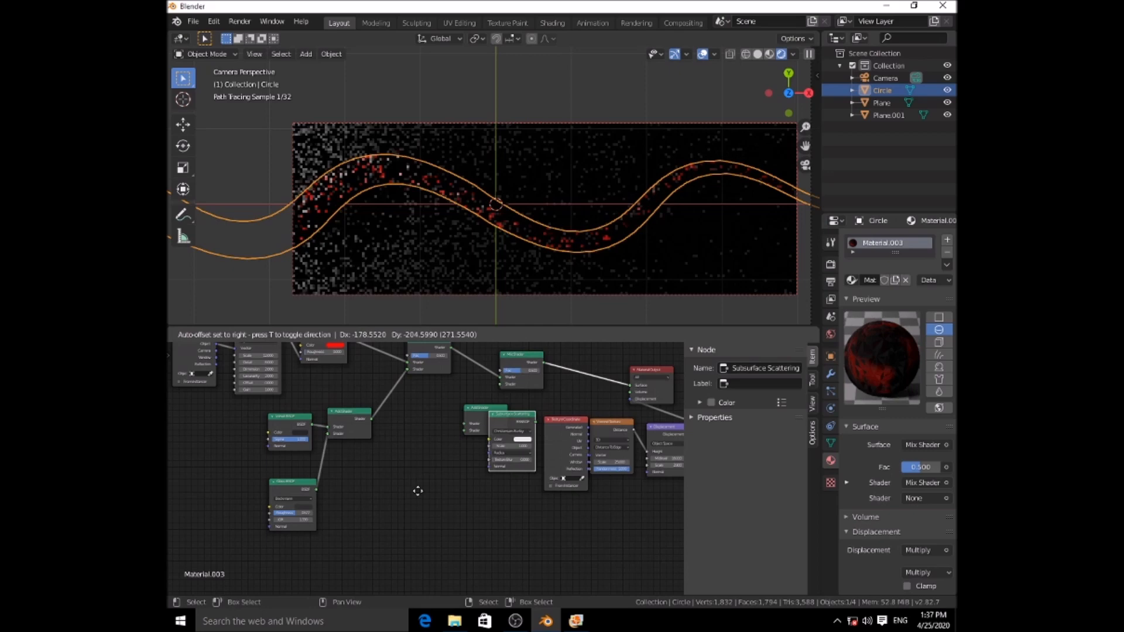
{"action": "left_click", "coordinate": [418, 491]}
Add a Glossy BSDF, link it and the Subsurface Scattering into the second Add Shader, and feed that into the second Mix Shader.
{"action": "key", "text": "shift+a"}
{"action": "mouse_move", "coordinate": [352, 429]}
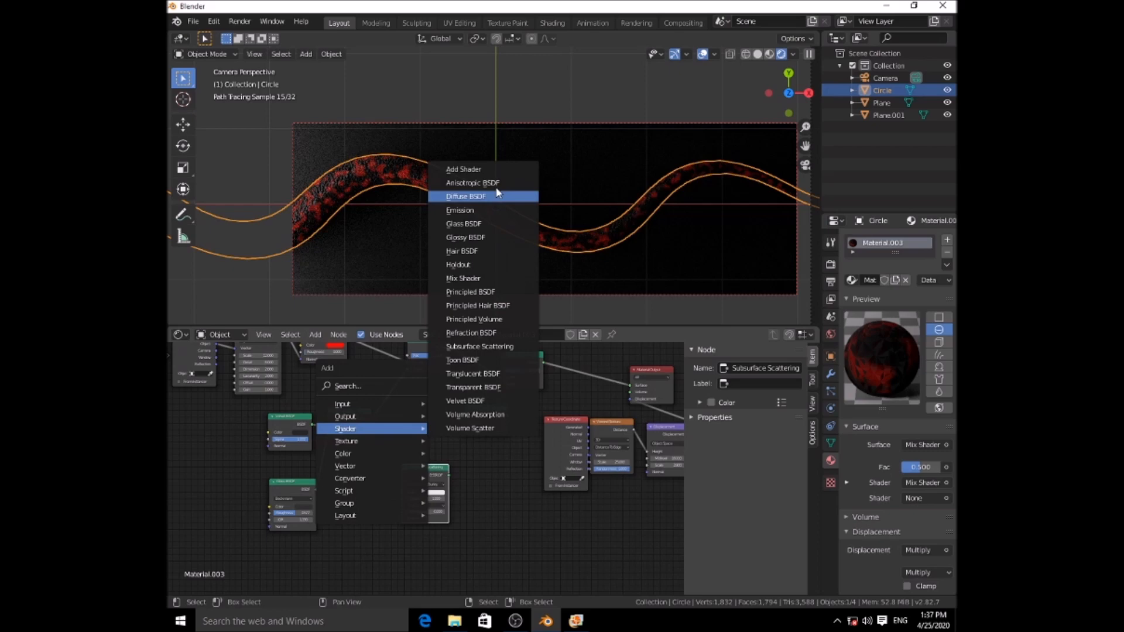
{"action": "left_click", "coordinate": [465, 237]}
{"action": "left_click", "coordinate": [417, 413]}
{"action": "left_click_drag", "start_coordinate": [439, 418], "coordinate": [467, 430]}
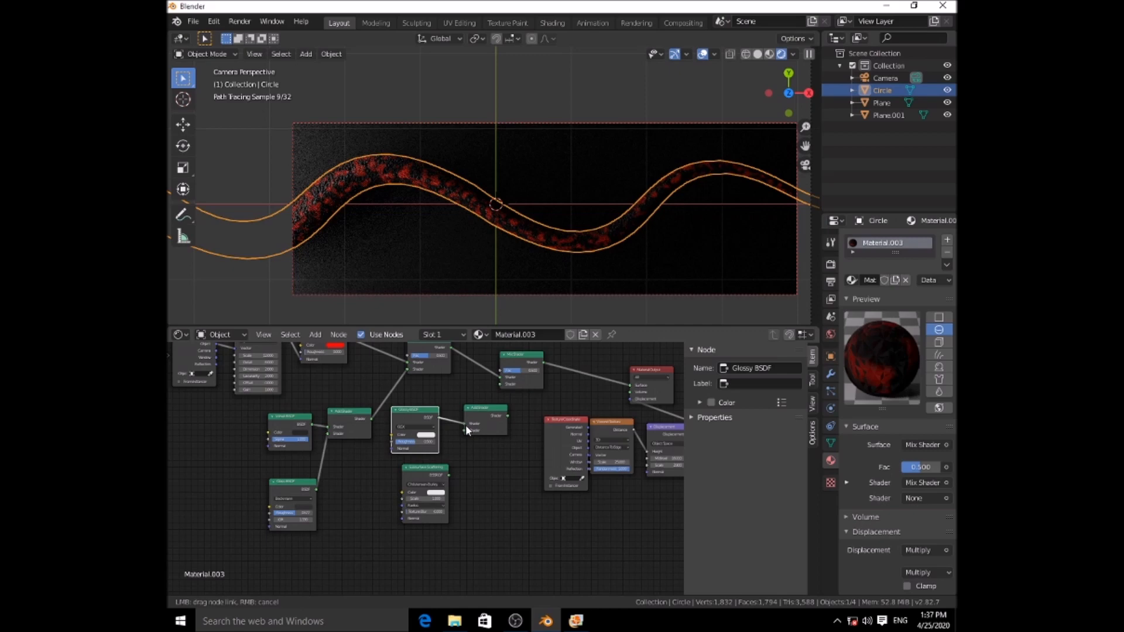
{"action": "left_click_drag", "start_coordinate": [466, 424], "coordinate": [466, 424]}
{"action": "left_click_drag", "start_coordinate": [449, 468], "coordinate": [465, 431]}
{"action": "left_click", "coordinate": [511, 420]}
{"action": "left_click_drag", "start_coordinate": [508, 415], "coordinate": [500, 382]}
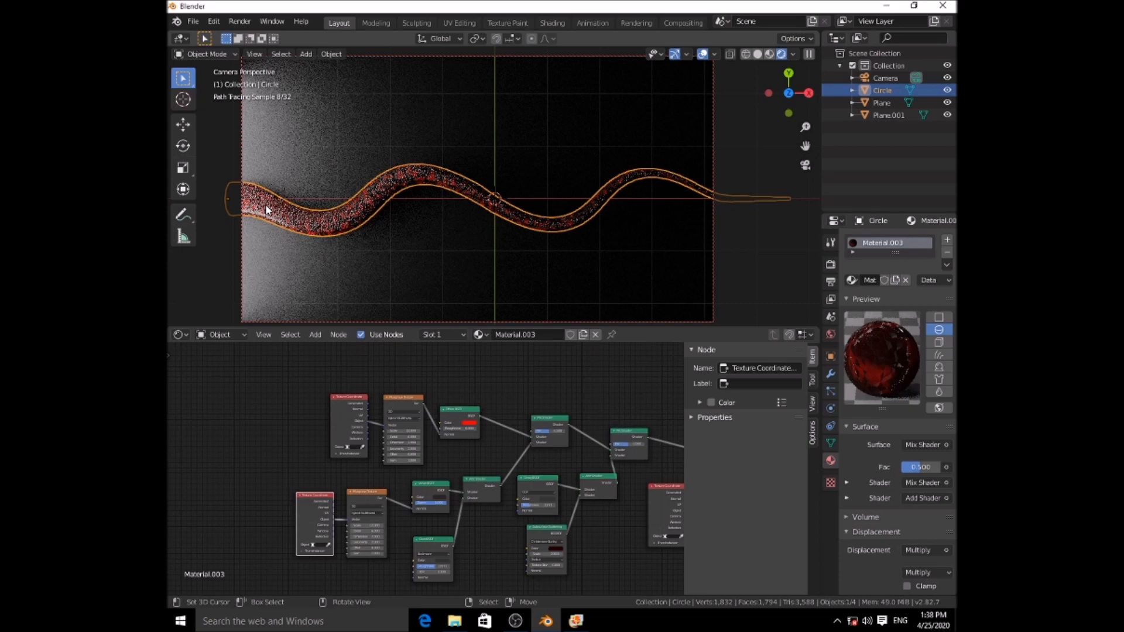
Examine the snake's rendered surface up close together with its shader node tree.
{"action": "scroll", "coordinate": [404, 225], "scroll_direction": "up", "scroll_amount": 6}
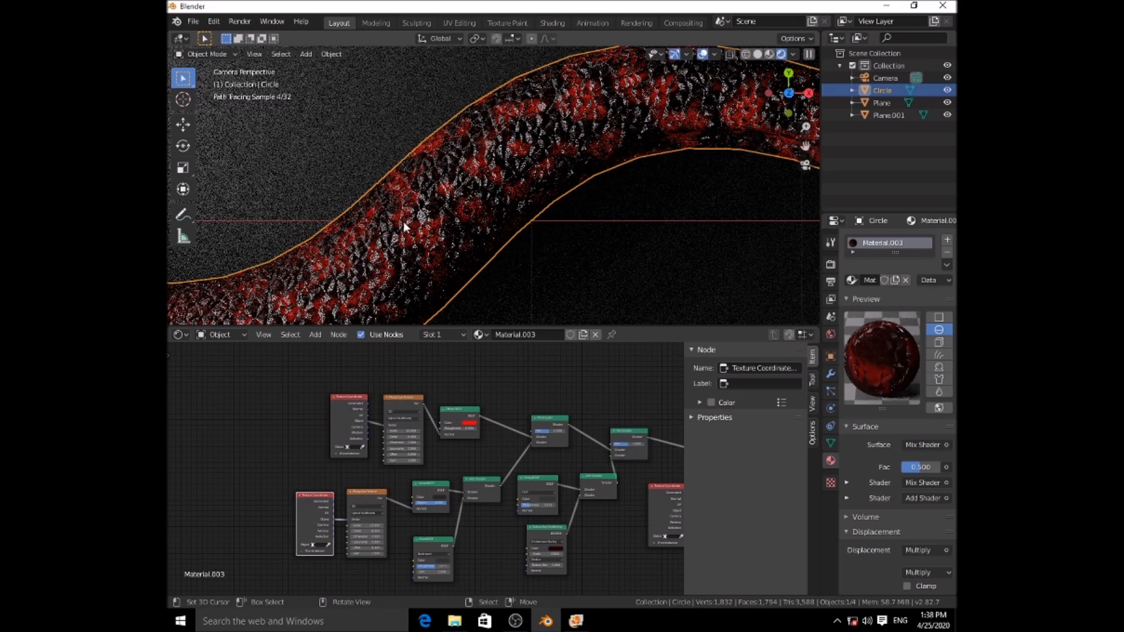
{"action": "scroll", "coordinate": [403, 221], "scroll_direction": "down", "scroll_amount": 6}
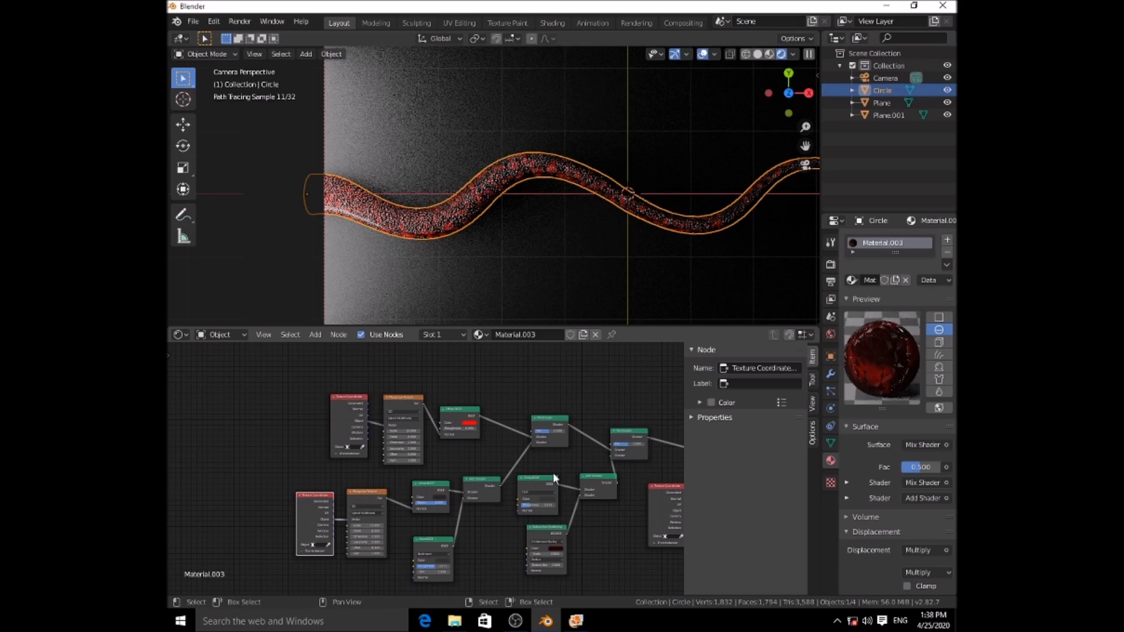
{"action": "scroll", "coordinate": [679, 469], "scroll_direction": "up", "scroll_amount": 2}
{"action": "middle_click_drag", "start_coordinate": [680, 469], "coordinate": [651, 419], "text": "shift"}
{"action": "left_click_drag", "start_coordinate": [351, 463], "coordinate": [344, 463]}
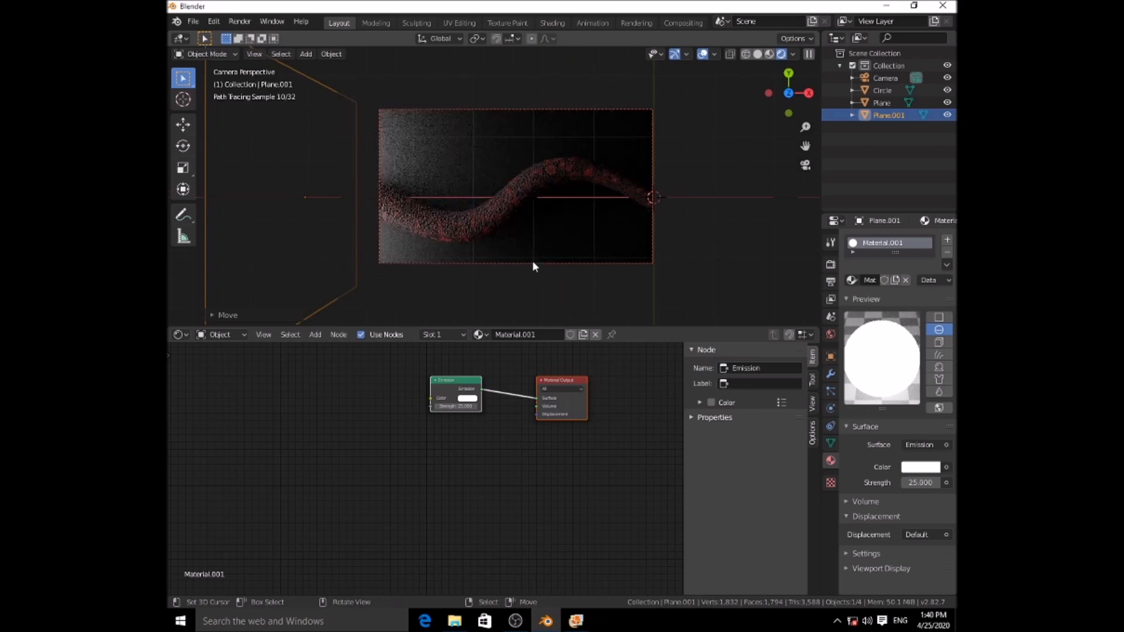
{"action": "scroll", "coordinate": [594, 289], "scroll_direction": "up", "scroll_amount": 3}
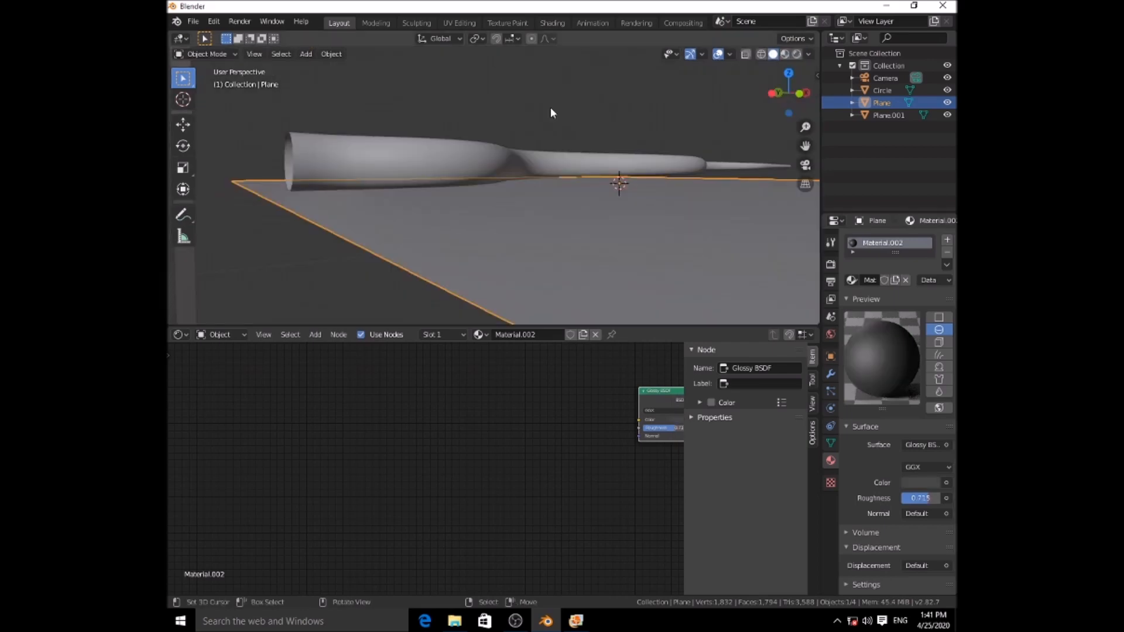
Rotate the snake about 1.5° around the global Y axis in the front view so its underside lies parallel to the ground.
{"action": "key", "text": "KP_1"}
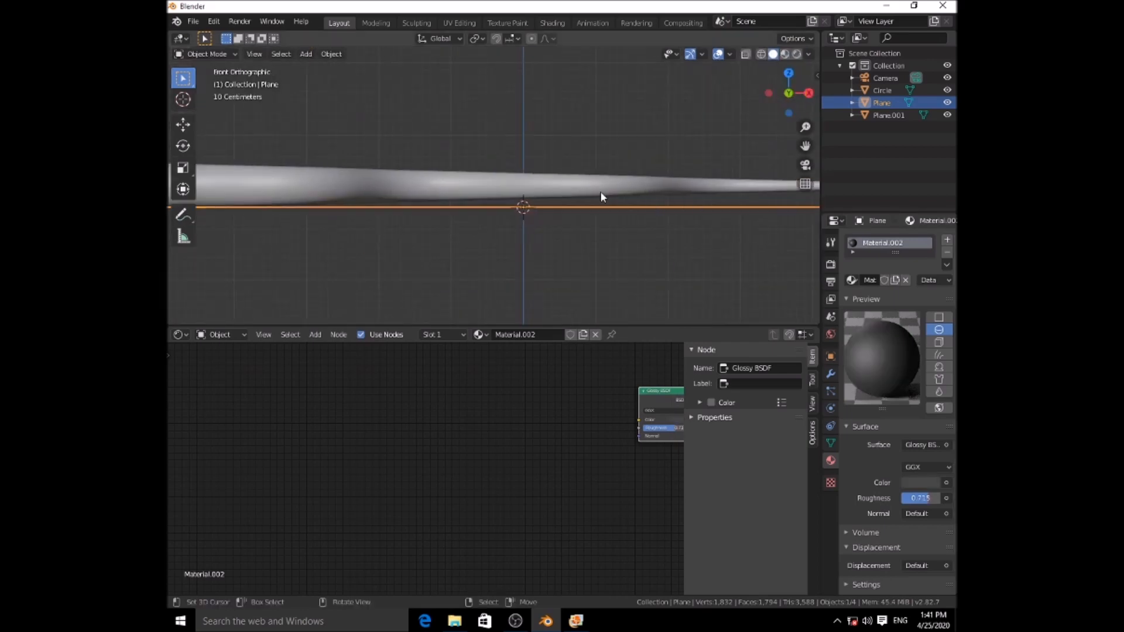
{"action": "scroll", "coordinate": [557, 202], "scroll_direction": "down", "scroll_amount": 3}
{"action": "left_click", "coordinate": [396, 190]}
{"action": "key", "text": "Tab"}
{"action": "key", "text": "Tab"}
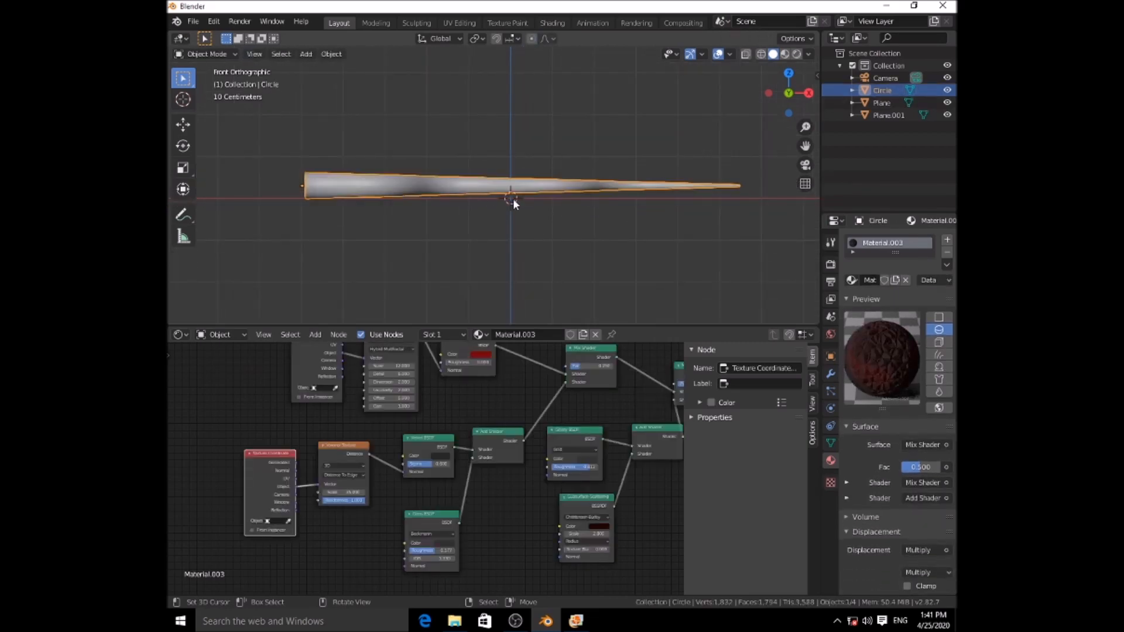
{"action": "key", "text": "r"}
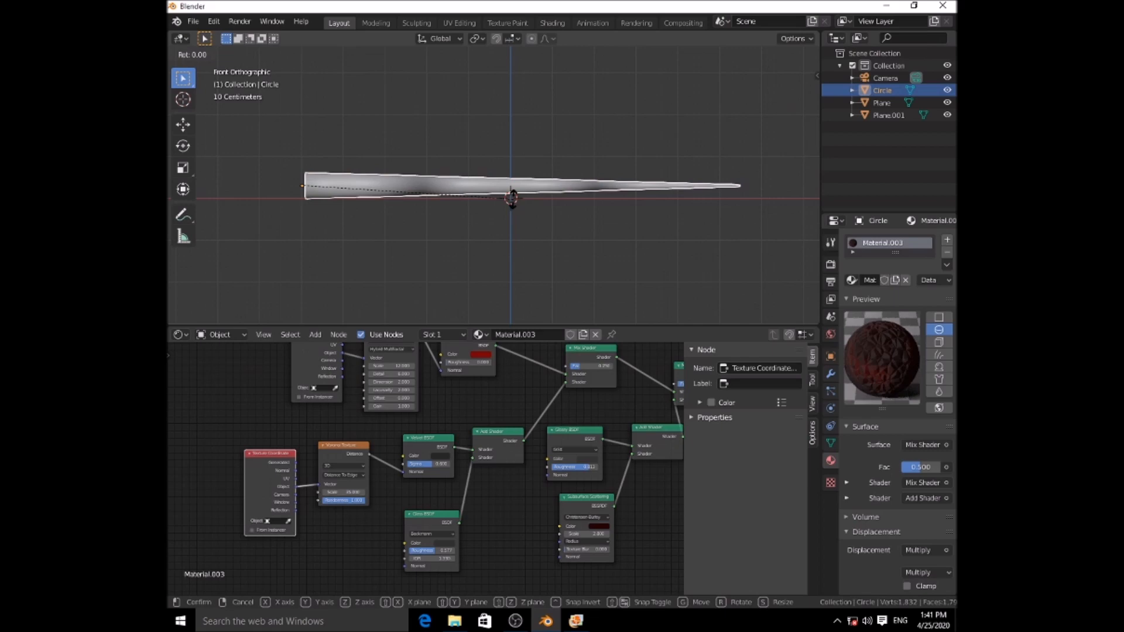
{"action": "key", "text": "y"}
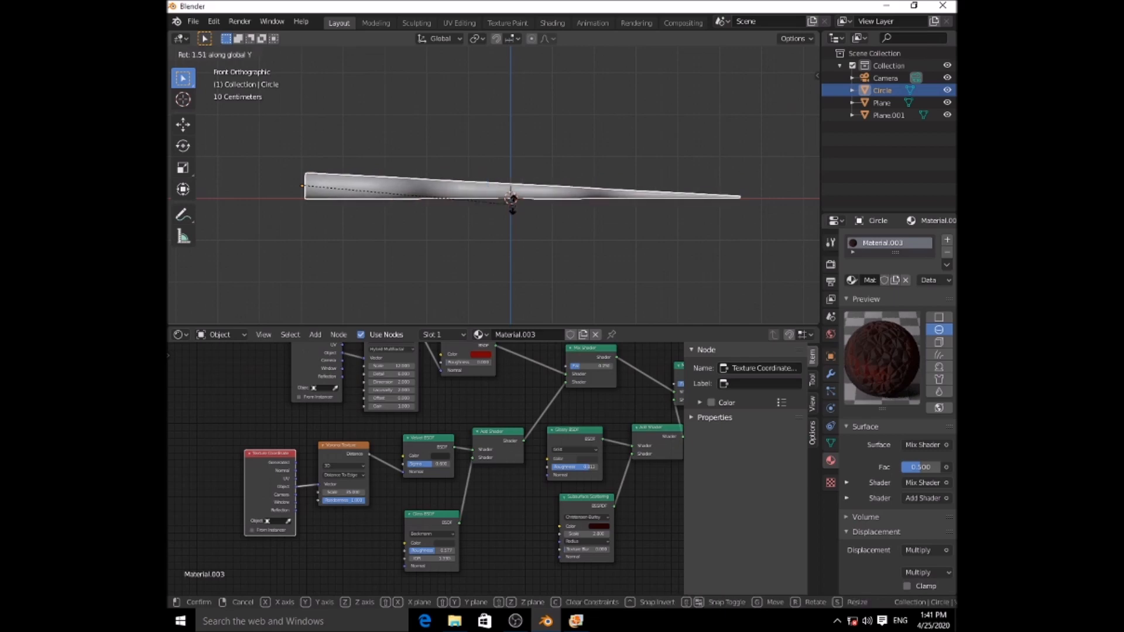
{"action": "left_click", "coordinate": [425, 208]}
Move the snake up about 0.06 m along the global Z axis.
{"action": "key", "text": "g"}
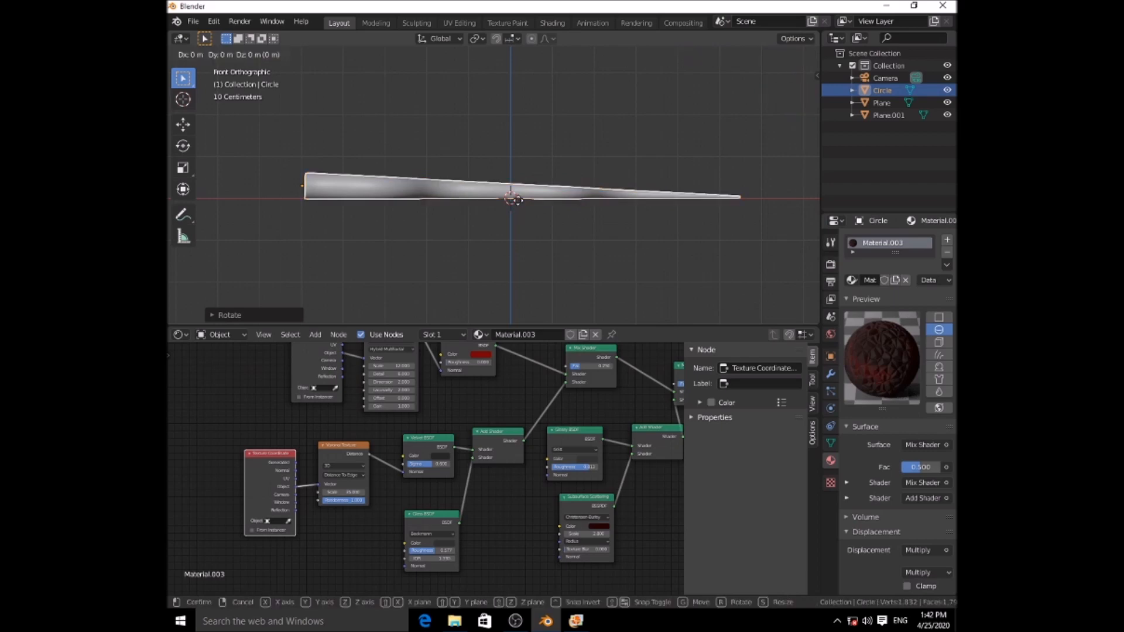
{"action": "key", "text": "z"}
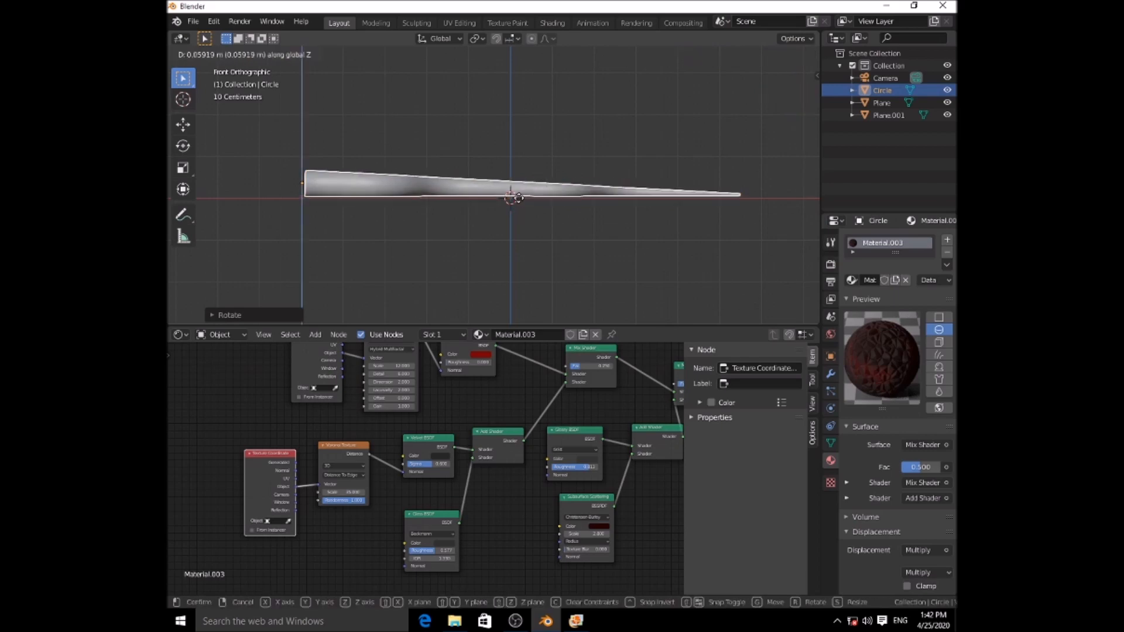
{"action": "left_click", "coordinate": [519, 198]}
View the scene through the camera in rendered shading with nothing selected.
{"action": "mouse_move", "coordinate": [519, 198]}
{"action": "middle_mouse_down"}
{"action": "mouse_move", "coordinate": [541, 202]}
{"action": "mouse_move", "coordinate": [406, 205]}
{"action": "mouse_move", "coordinate": [592, 209]}
{"action": "mouse_move", "coordinate": [579, 206]}
{"action": "middle_mouse_up"}
{"action": "key", "text": "KP_0"}
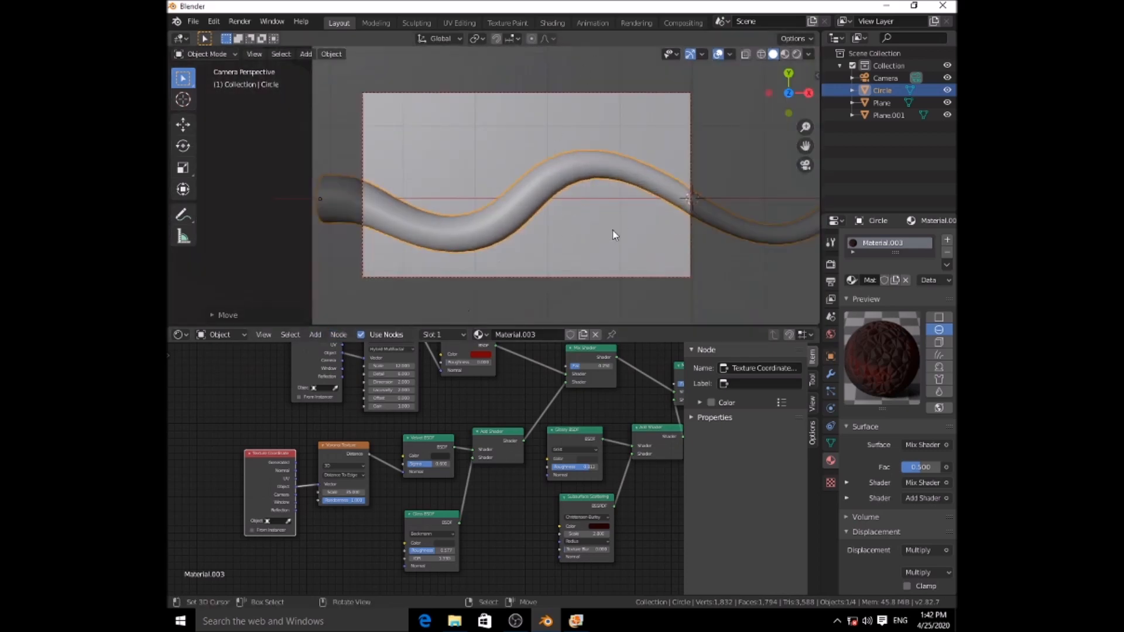
{"action": "left_click", "coordinate": [796, 54]}
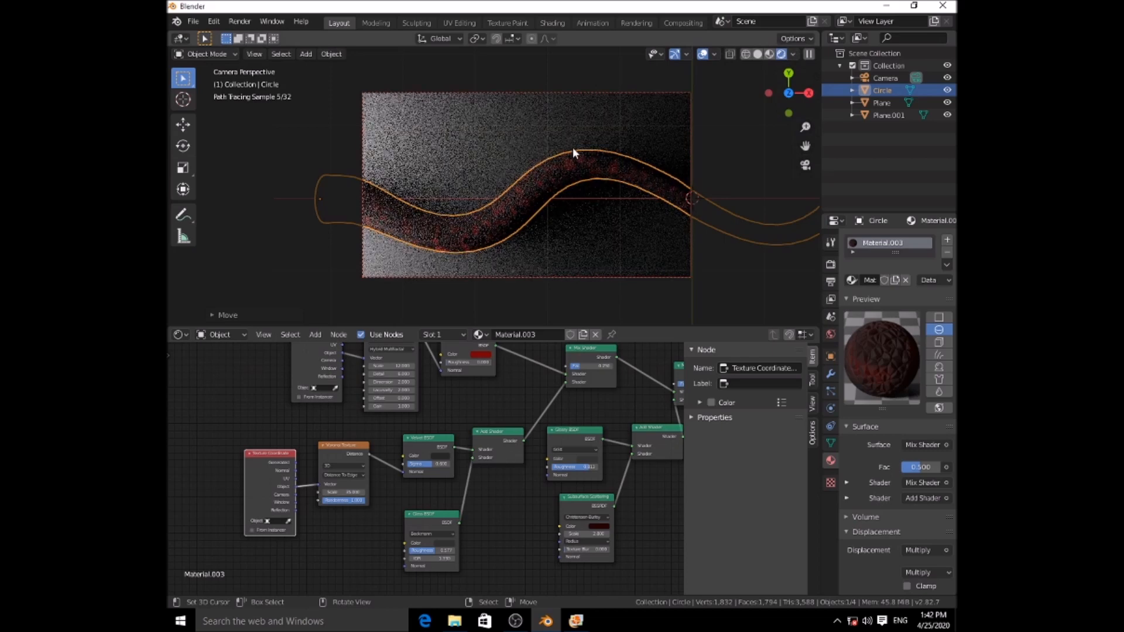
{"action": "key", "text": "alt+a"}
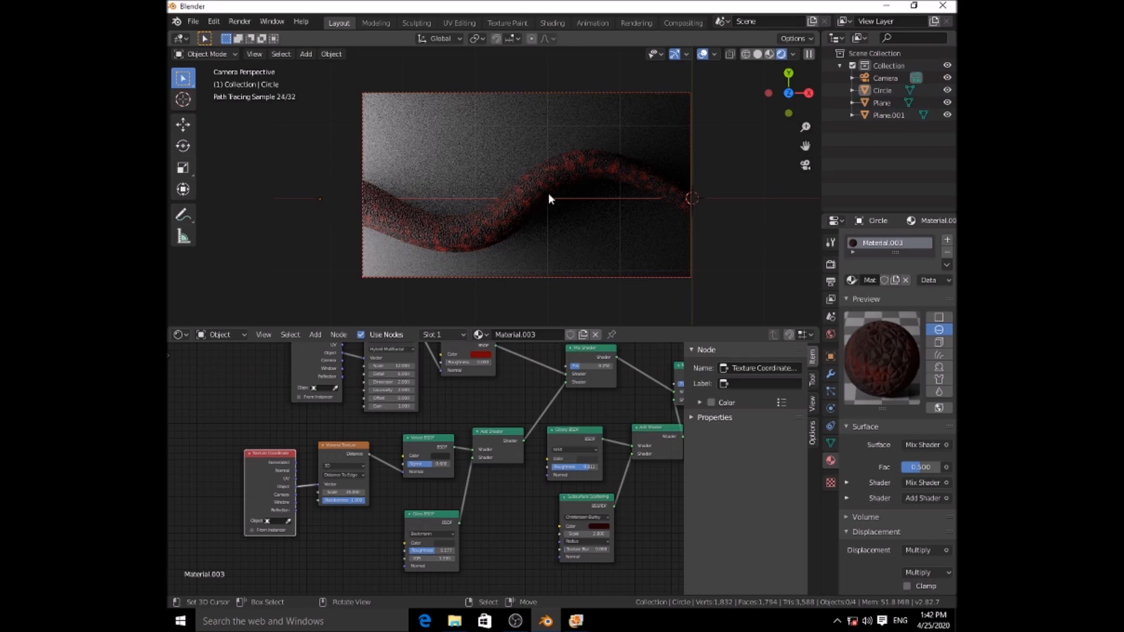
Move the emissive plane about 0.9 m along the global X axis towards the snake, checking the lighting through the camera.
{"action": "key", "text": "h"}
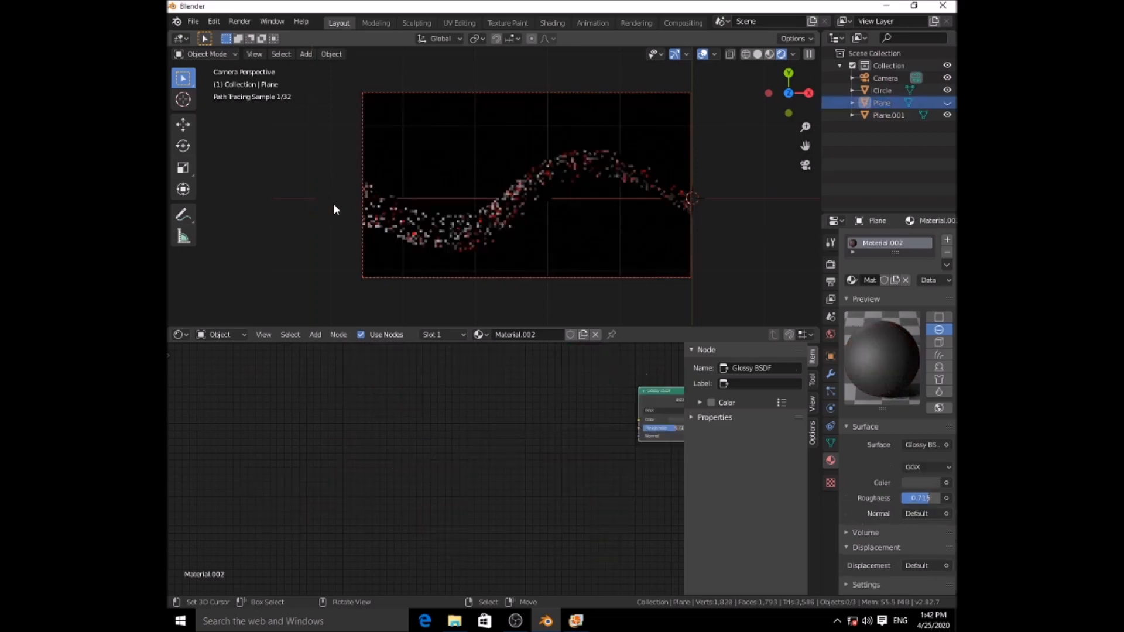
{"action": "key", "text": "alt+h"}
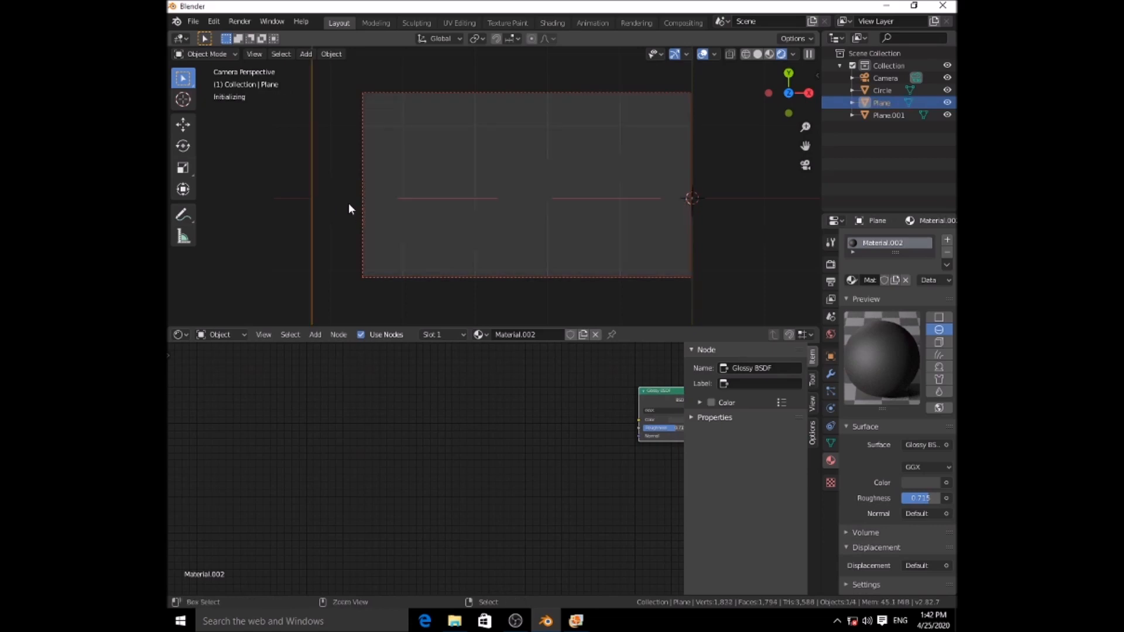
{"action": "mouse_move", "coordinate": [352, 200]}
{"action": "middle_mouse_down"}
{"action": "mouse_move", "coordinate": [405, 197]}
{"action": "mouse_move", "coordinate": [452, 218]}
{"action": "mouse_move", "coordinate": [279, 264]}
{"action": "middle_mouse_up"}
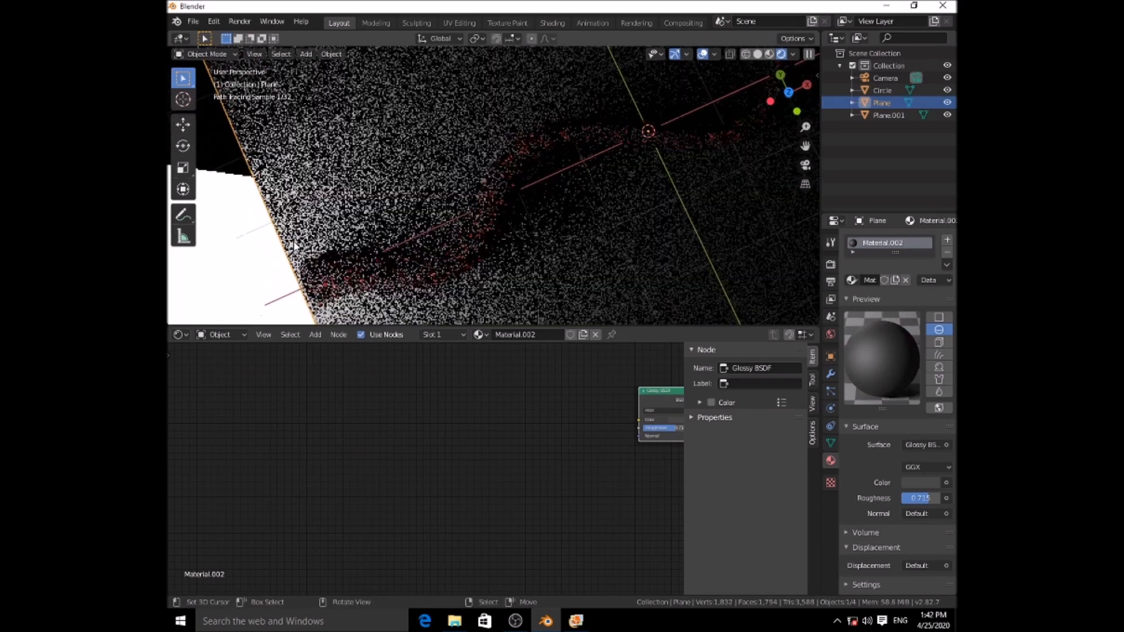
{"action": "left_click", "coordinate": [279, 265]}
{"action": "key", "text": "KP_0"}
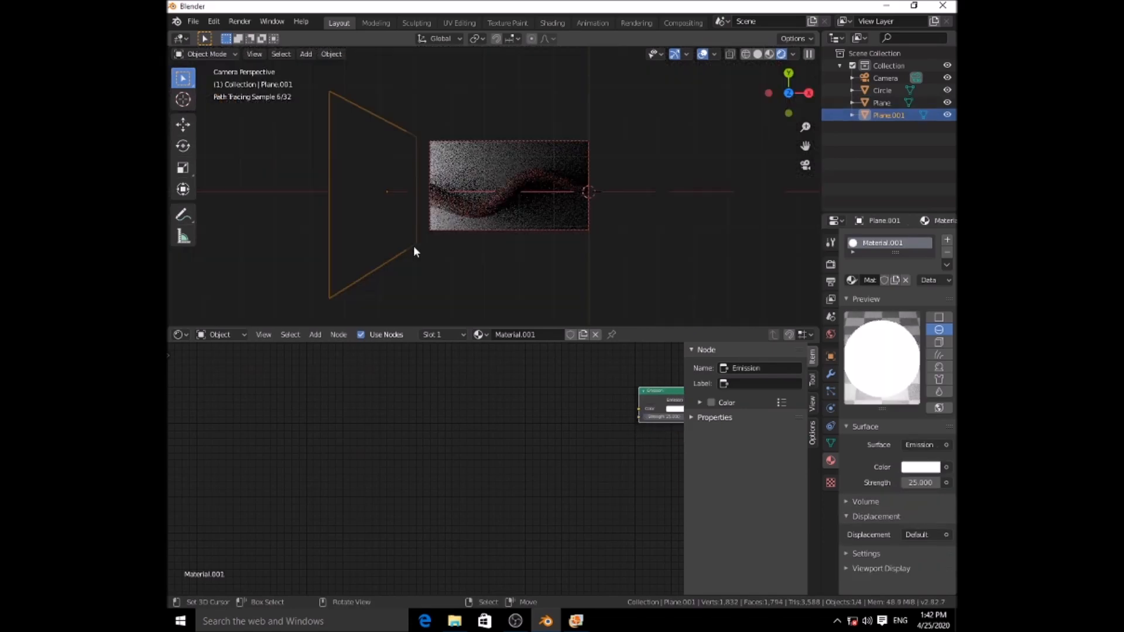
{"action": "key", "text": "g"}
{"action": "key", "text": "x"}
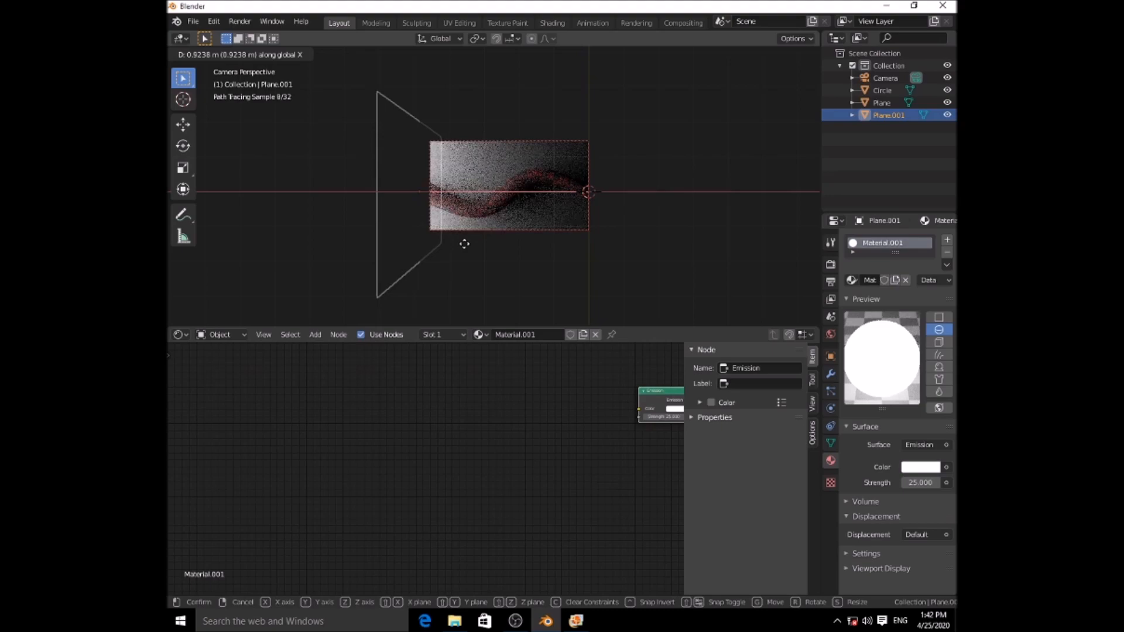
{"action": "left_click", "coordinate": [469, 237]}
{"action": "scroll", "coordinate": [496, 222], "scroll_direction": "up", "scroll_amount": 5}
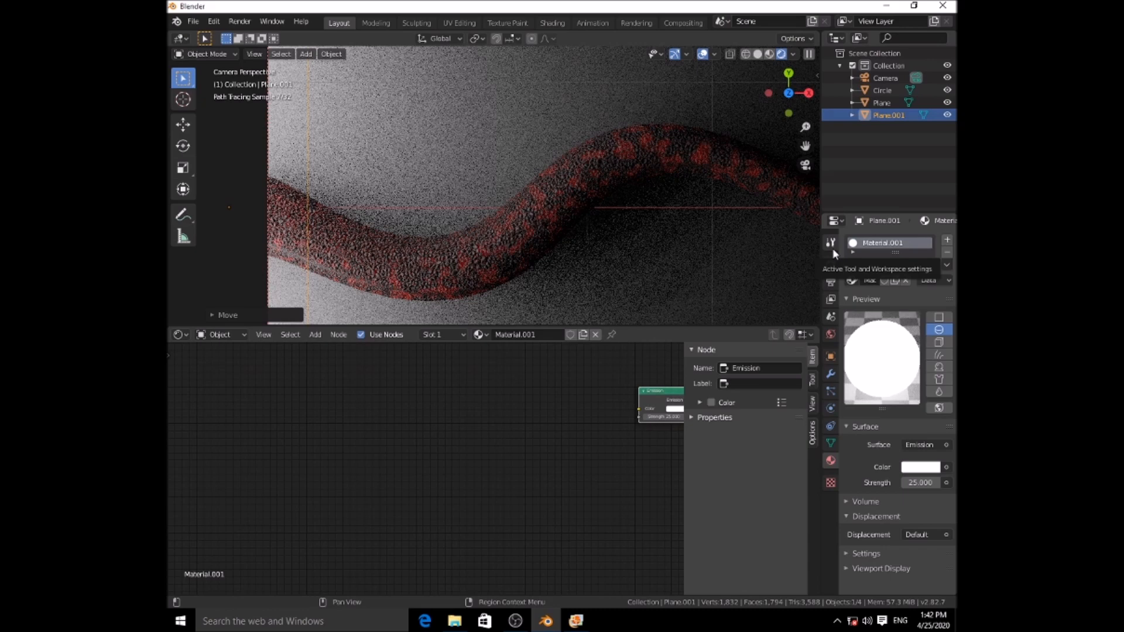
Raise the camera's depth of field F-Stop to 4.4.
{"action": "left_click", "coordinate": [881, 76]}
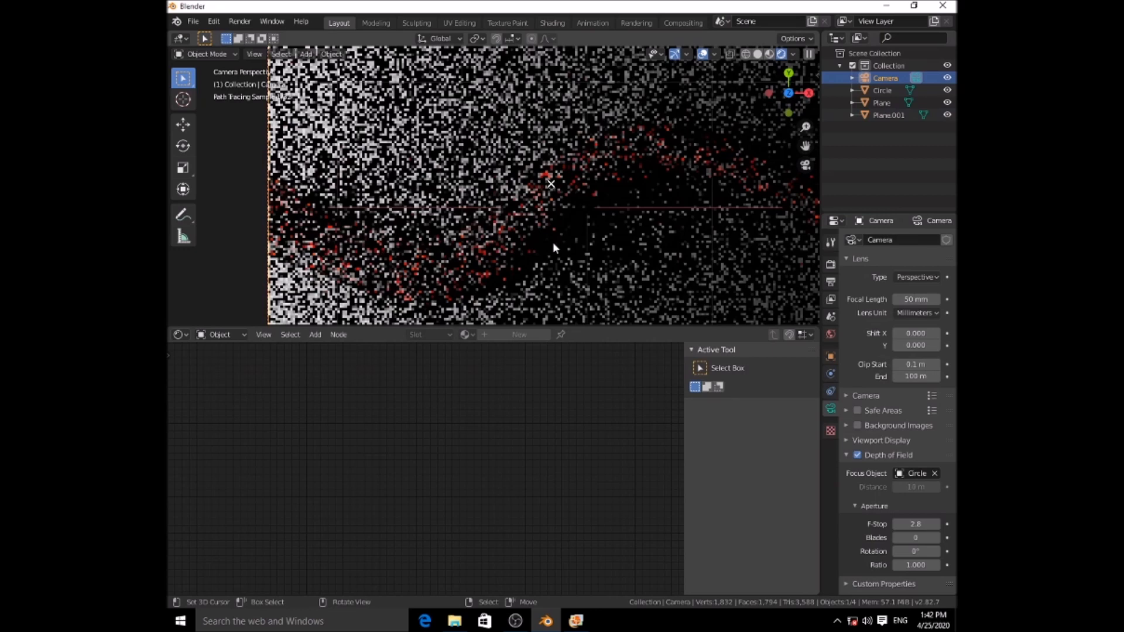
{"action": "scroll", "coordinate": [553, 243], "scroll_direction": "down", "scroll_amount": 2}
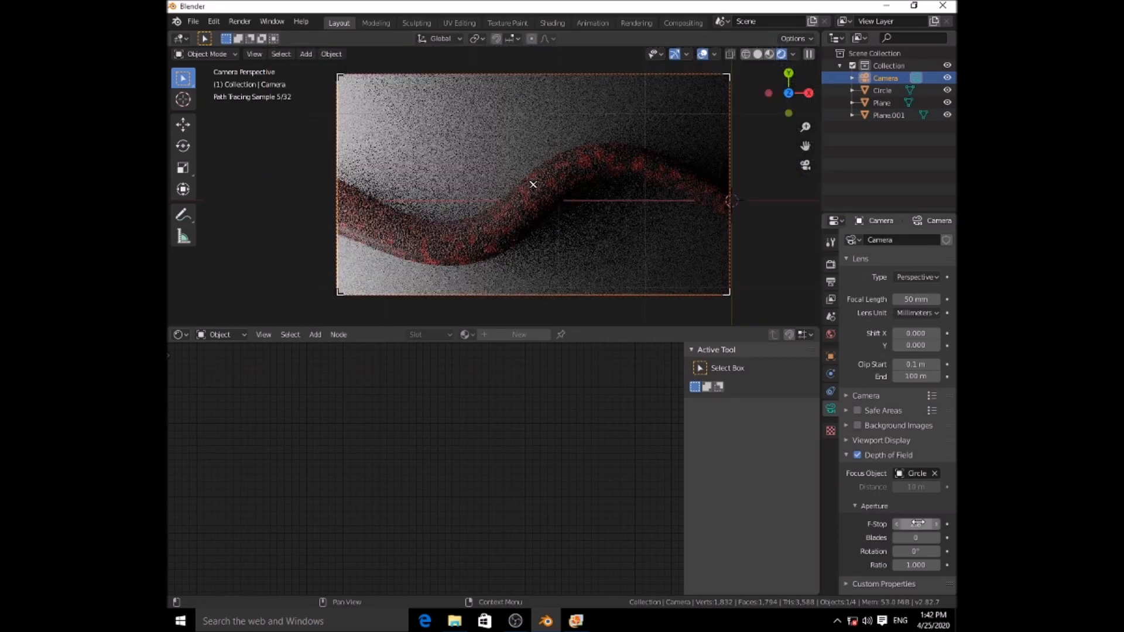
{"action": "left_click_drag", "start_coordinate": [918, 523], "coordinate": [936, 530]}
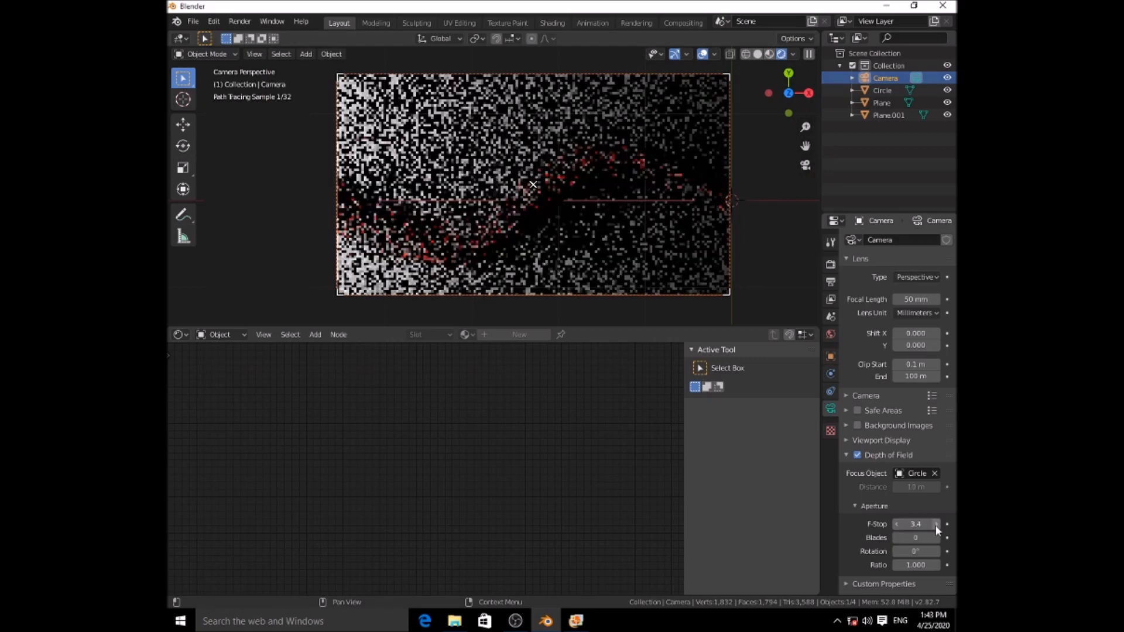
{"action": "left_click_drag", "start_coordinate": [936, 530], "coordinate": [951, 525]}
{"action": "left_click", "coordinate": [938, 525]}
{"action": "left_click", "coordinate": [938, 526]}
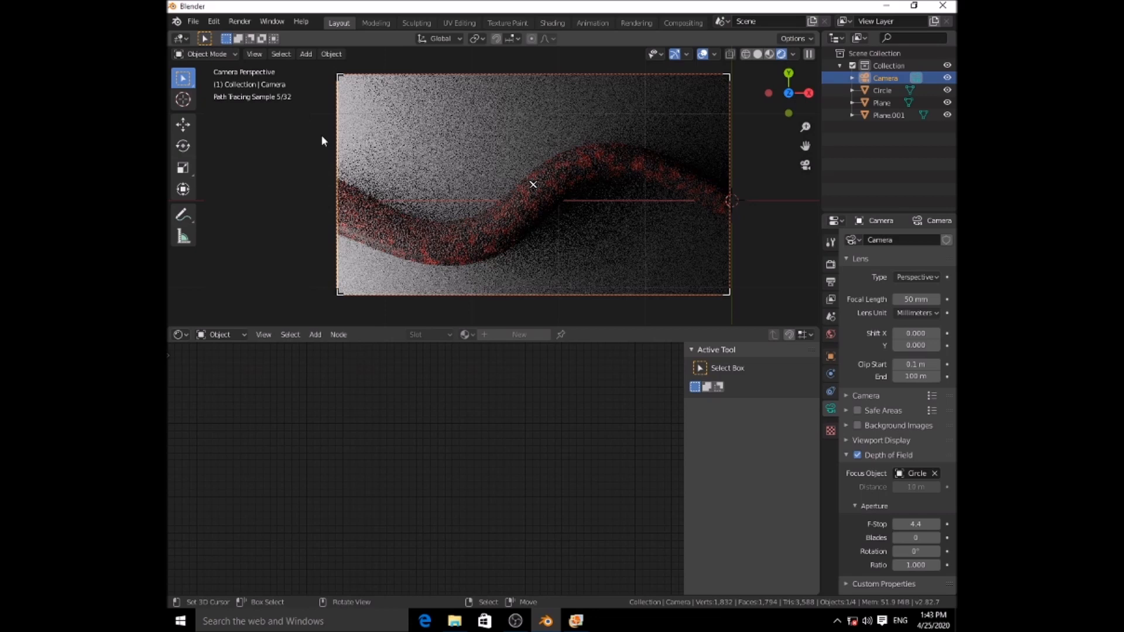
Check the Cycles sampling settings and start rendering the camera view as a still image.
{"action": "left_click", "coordinate": [239, 22]}
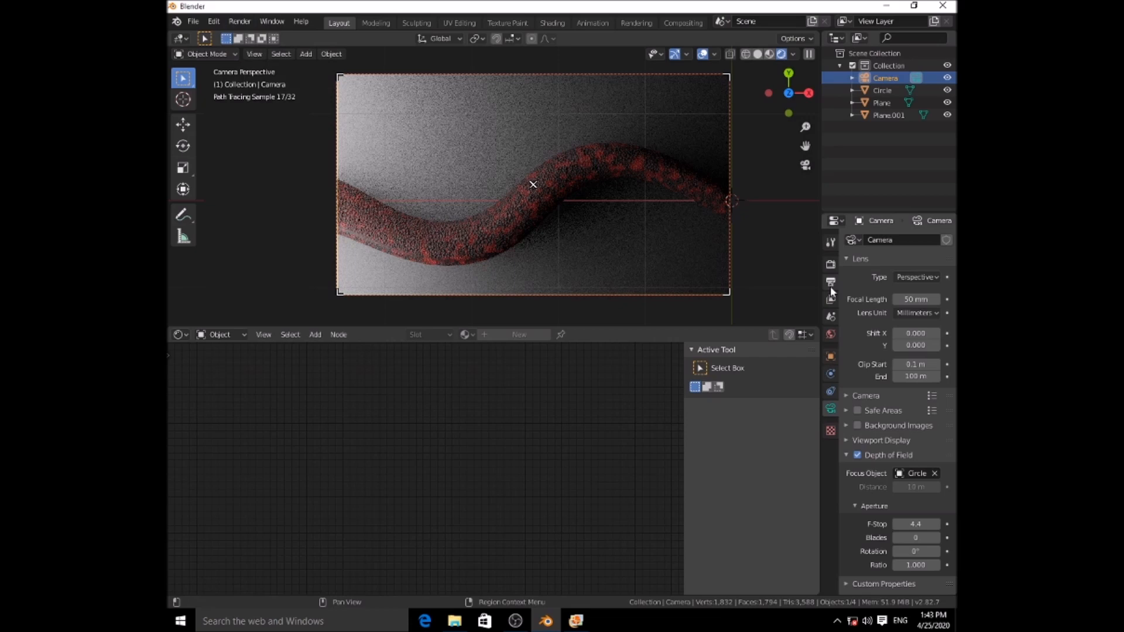
{"action": "left_click", "coordinate": [830, 264]}
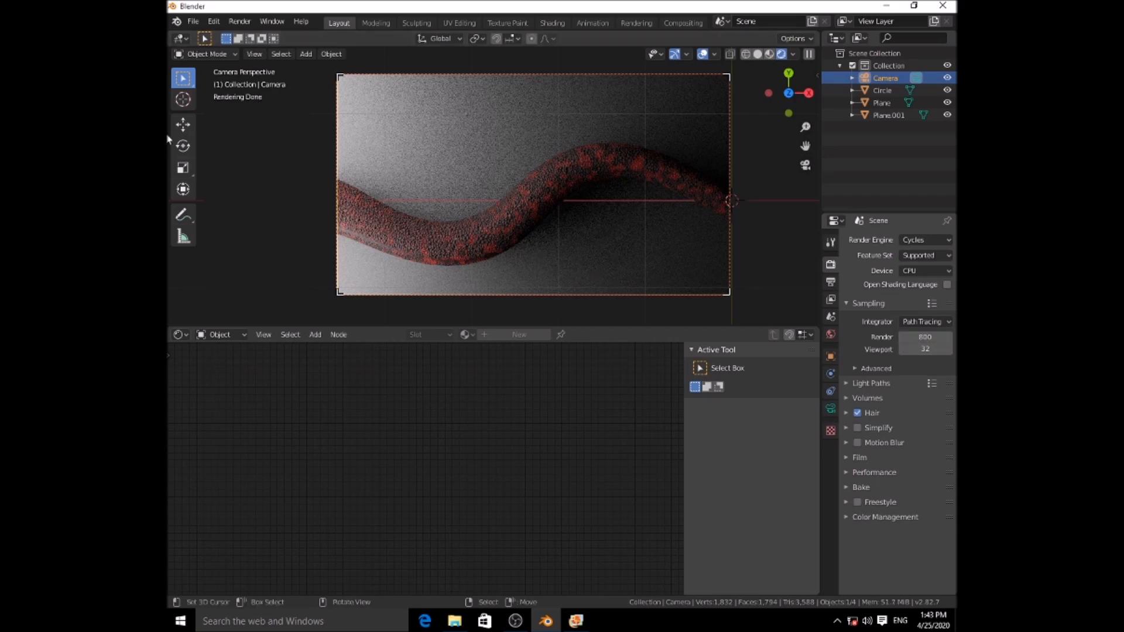
{"action": "left_click", "coordinate": [234, 22]}
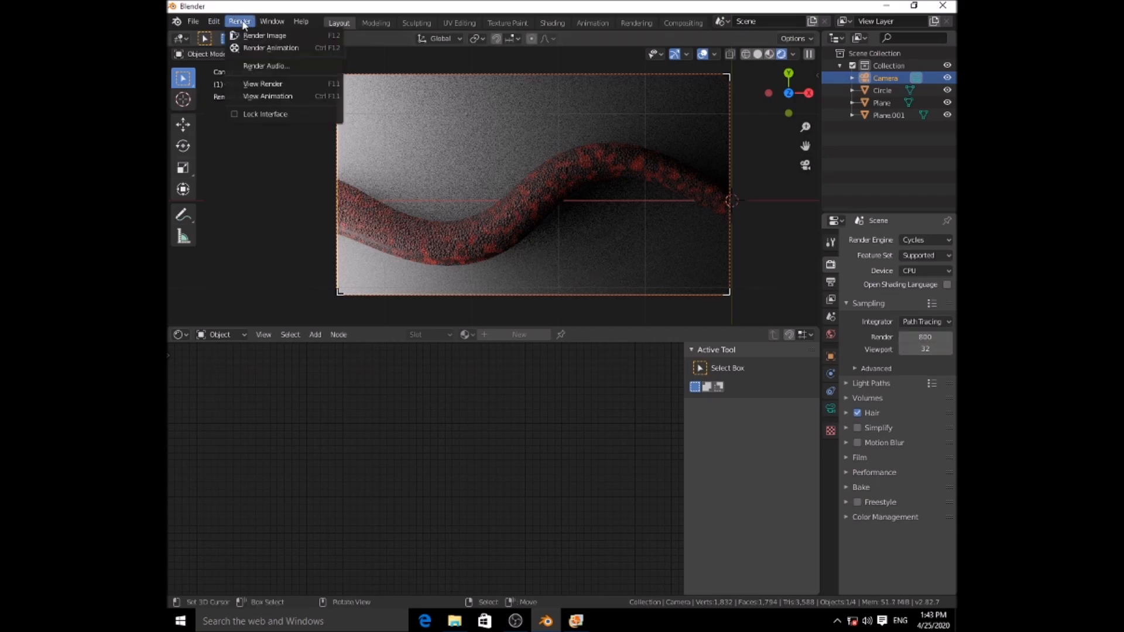
{"action": "left_click", "coordinate": [238, 21]}
{"action": "left_click", "coordinate": [238, 21]}
{"action": "left_click", "coordinate": [255, 33]}
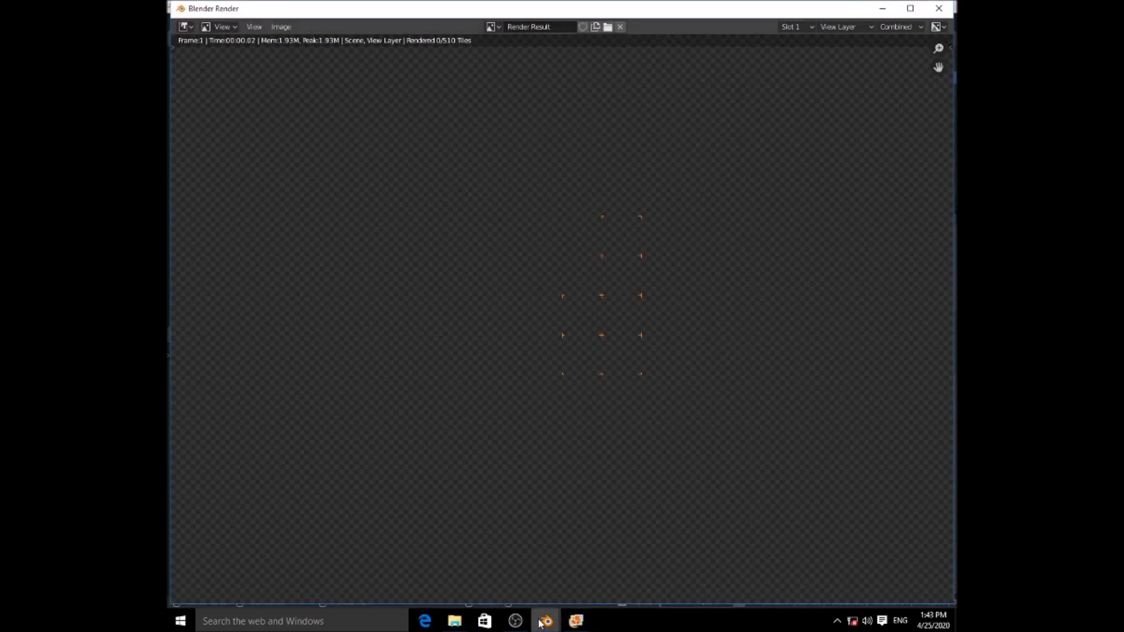